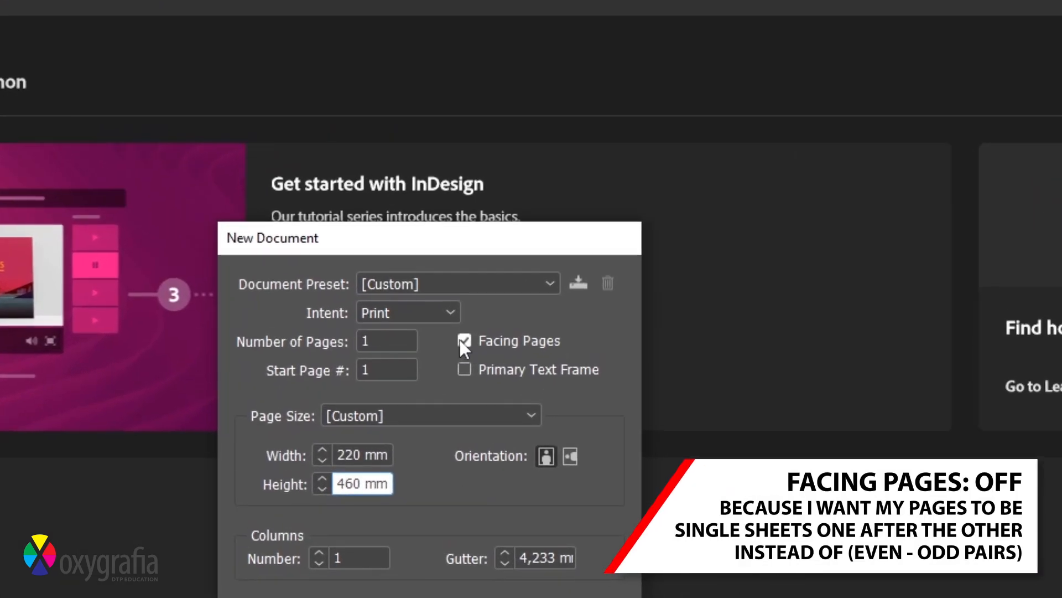
- Turn off Facing Pages, set a 3 mm bleed on all sides, and create the 220 x 460 mm document
left_click(463, 342)
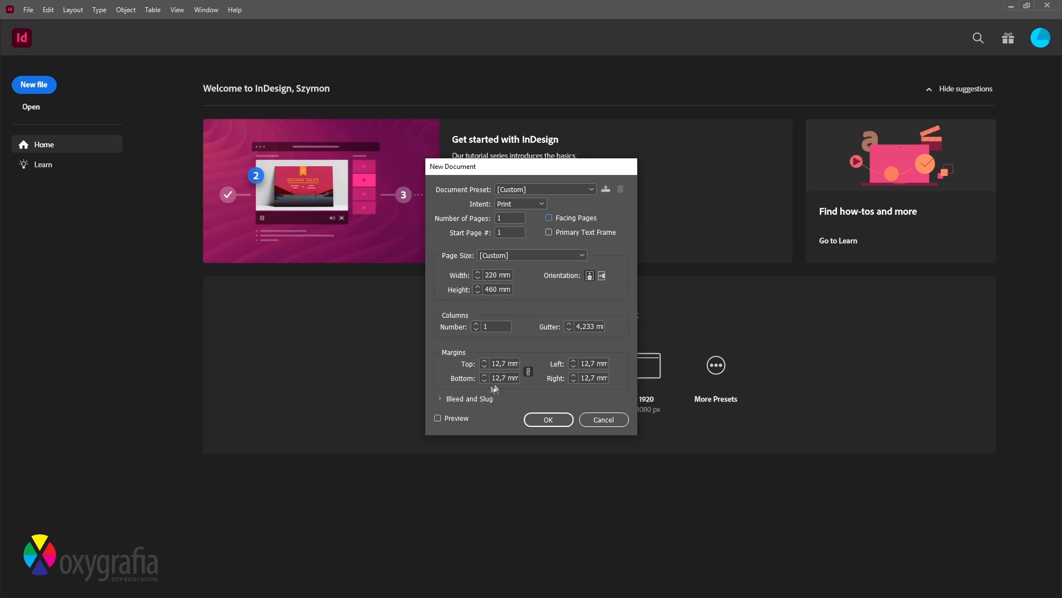
left_click(439, 398)
double_click(490, 434)
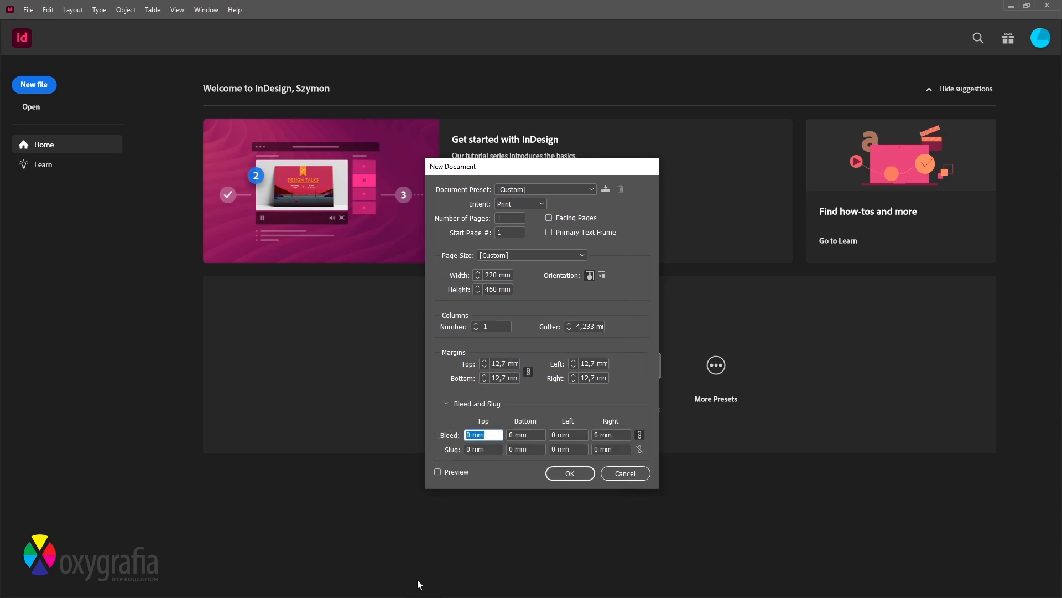
type("3")
key("Tab")
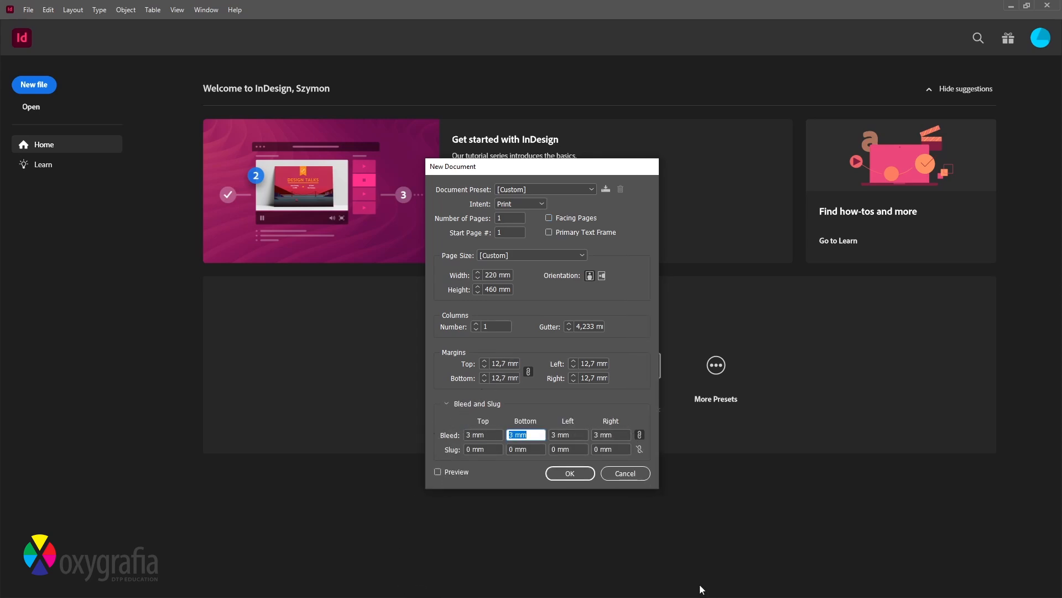
left_click(579, 478)
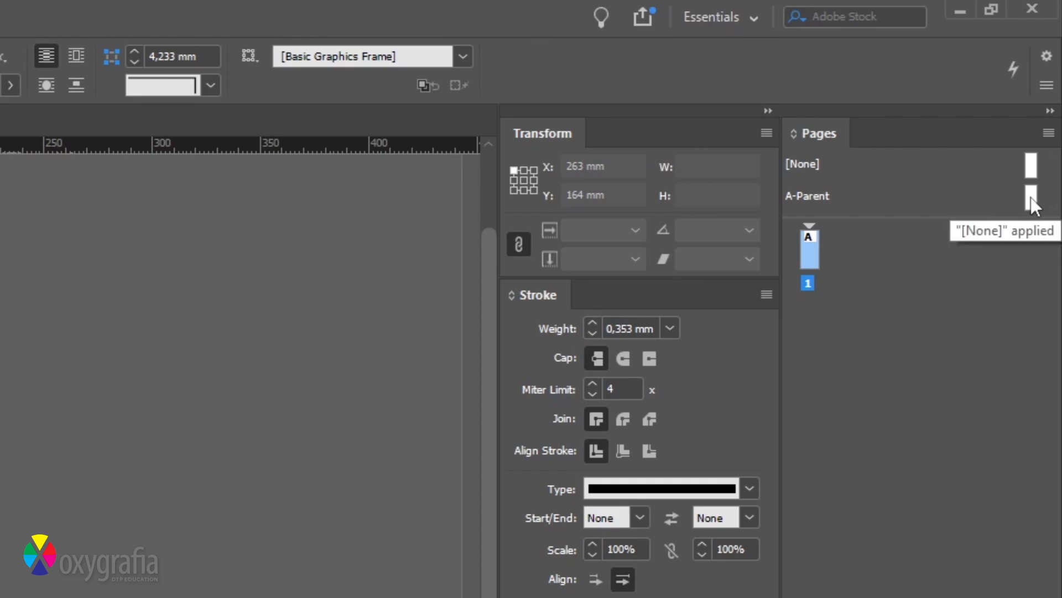
- Add a horizontal guide across the A-Parent page, about 150 mm below its upper edge
double_click(1031, 197)
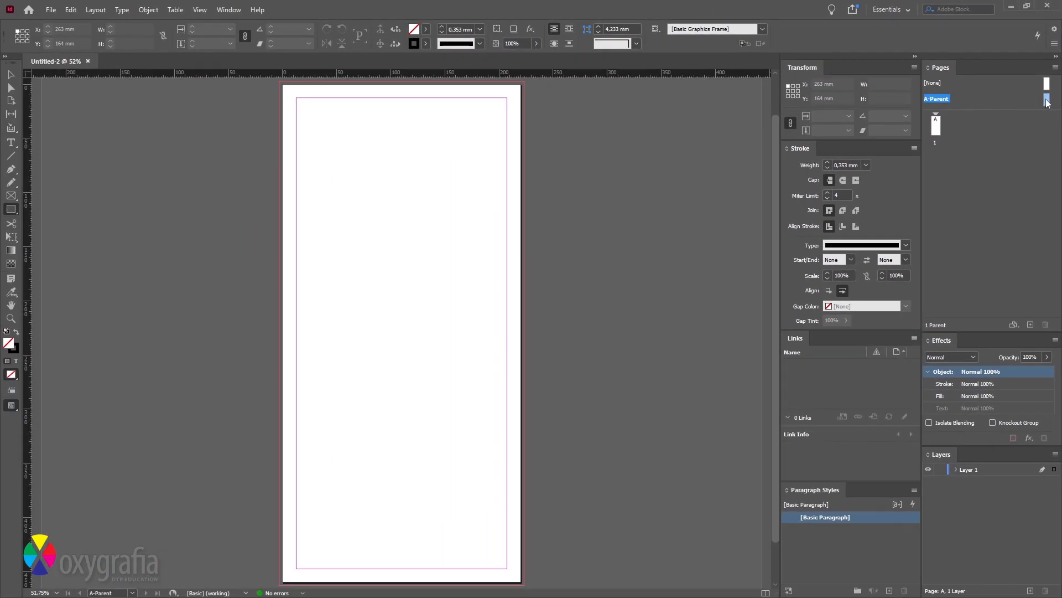
double_click(1047, 100)
left_click_drag(247, 76, 387, 246)
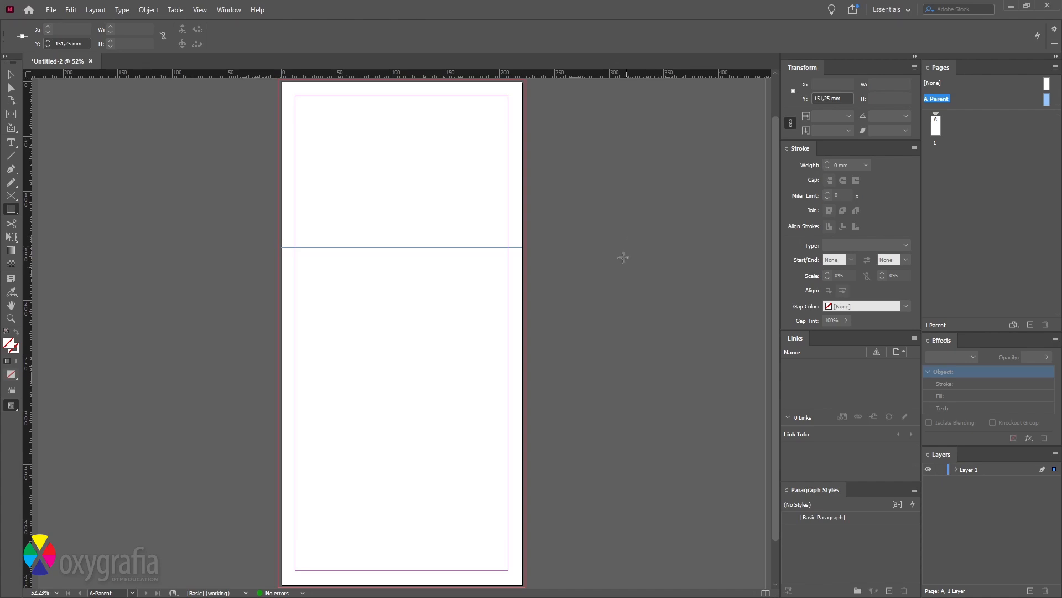
triple_click(842, 98)
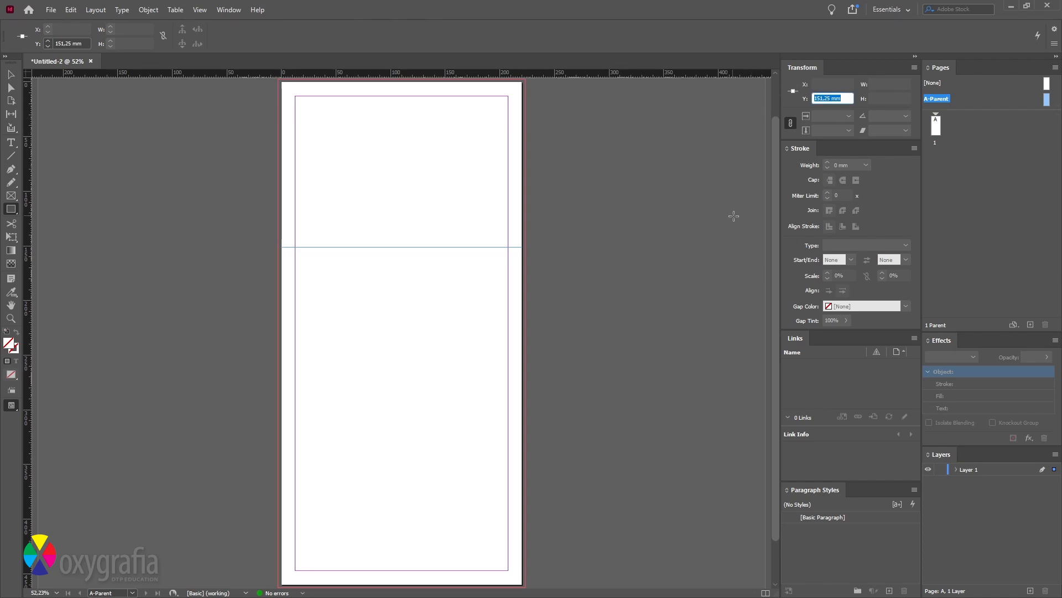
type("1")
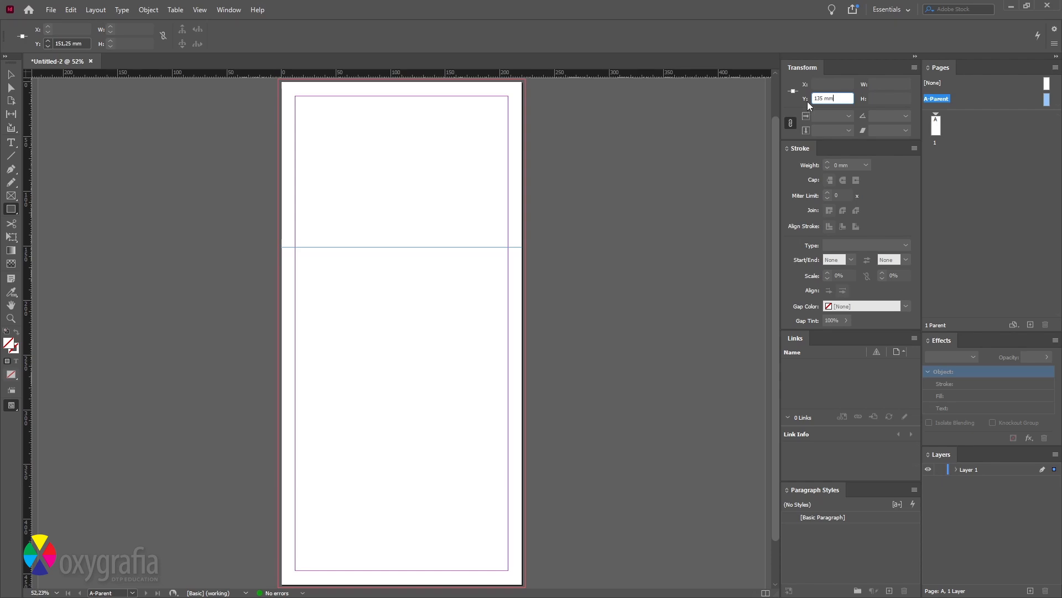
key("Return")
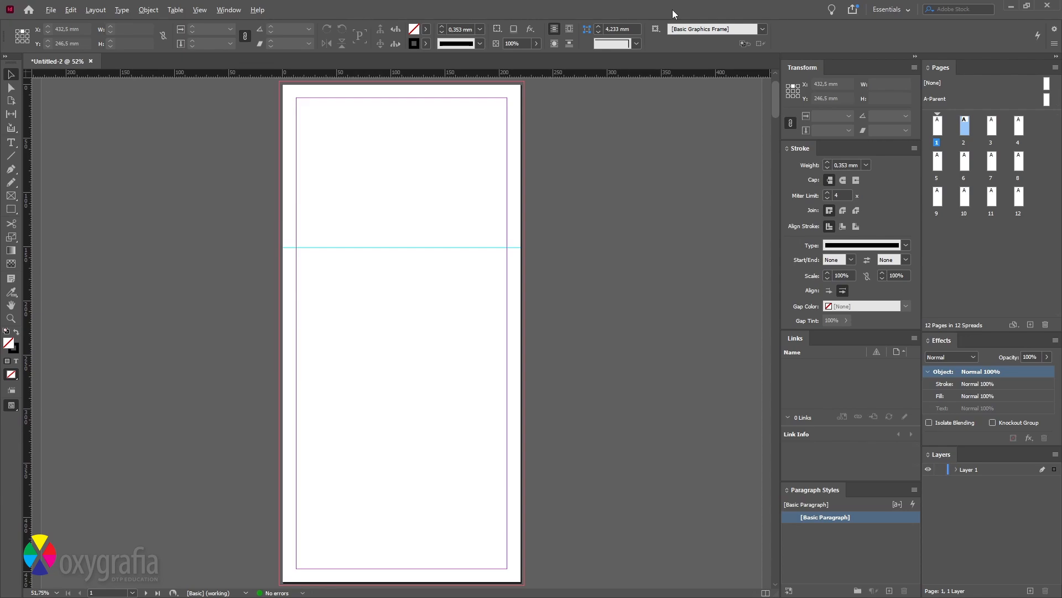
- Switch to Bridge and check the resolution and color profile of the photos in the photos folder
key("alt+Tab")
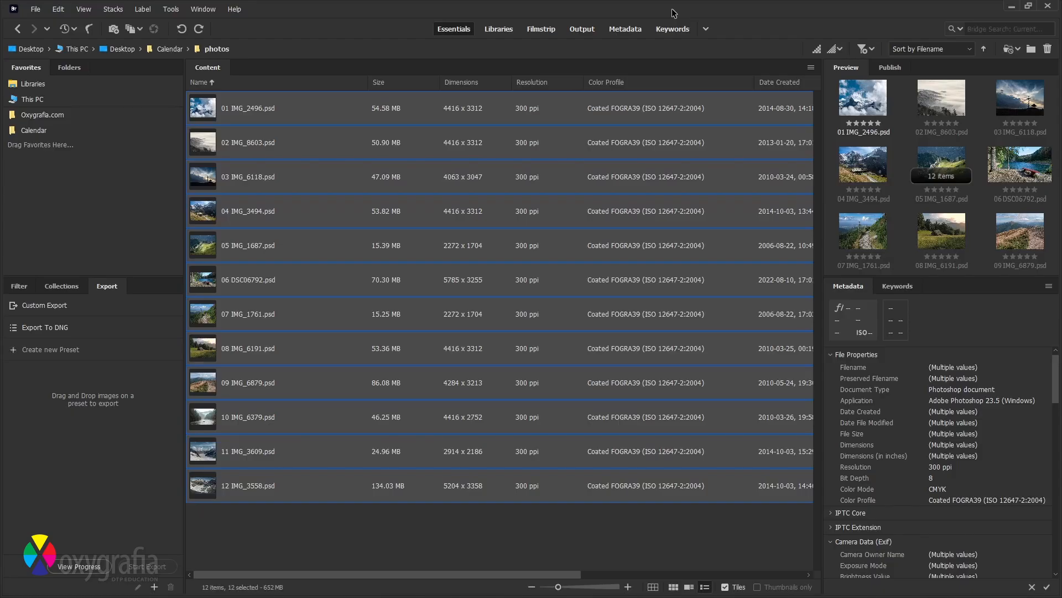
left_click(443, 532)
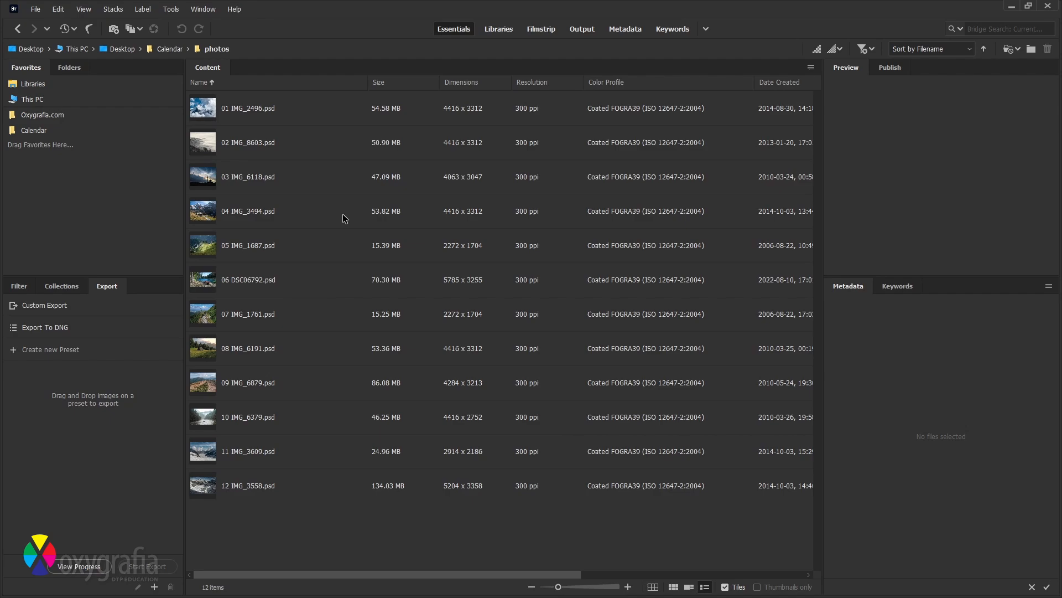
key("alt+Tab")
key("alt+Tab")
mouse_move(506, 504)
left_mouse_down()
mouse_move(551, 297)
mouse_move(561, 69)
left_mouse_up()
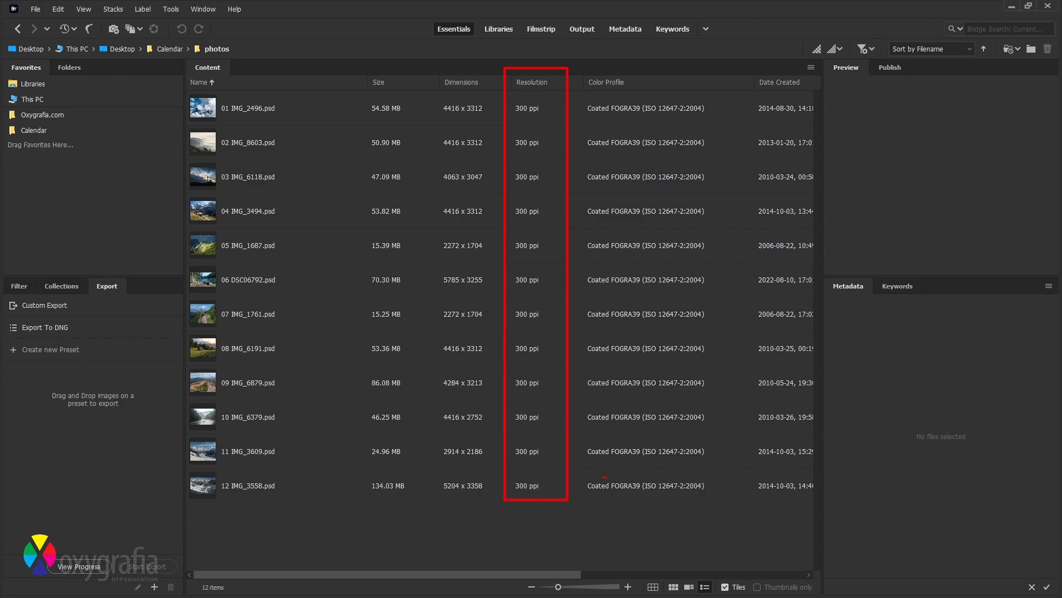
mouse_move(575, 505)
left_mouse_down()
mouse_move(671, 260)
mouse_move(726, 62)
left_mouse_up()
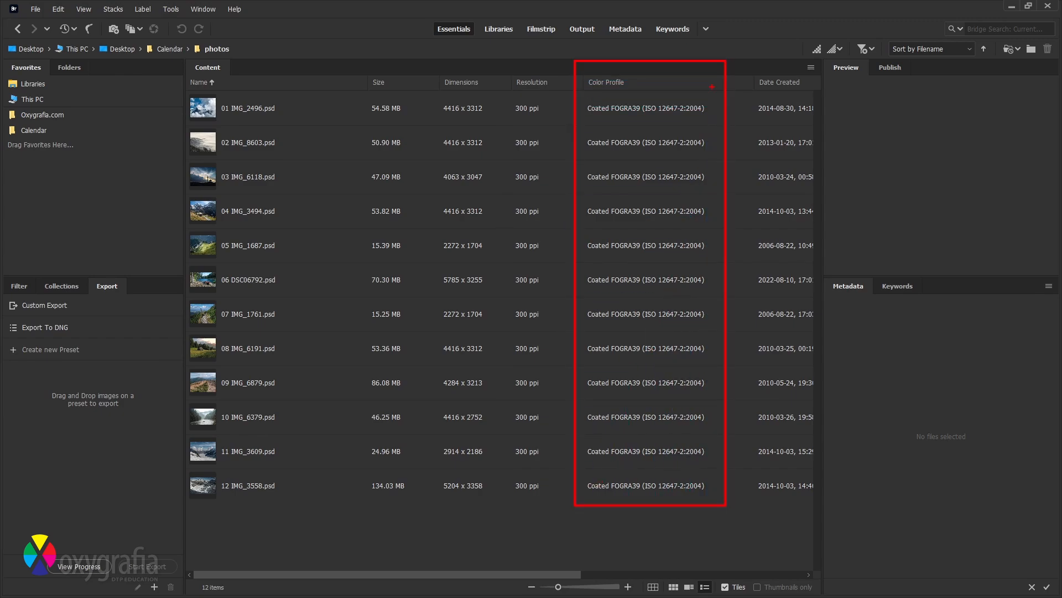
- Select all 12 calendar photos in Bridge and load them for placing in the InDesign document, accepting the compatibility warnings
left_click(335, 324)
key("ctrl+a")
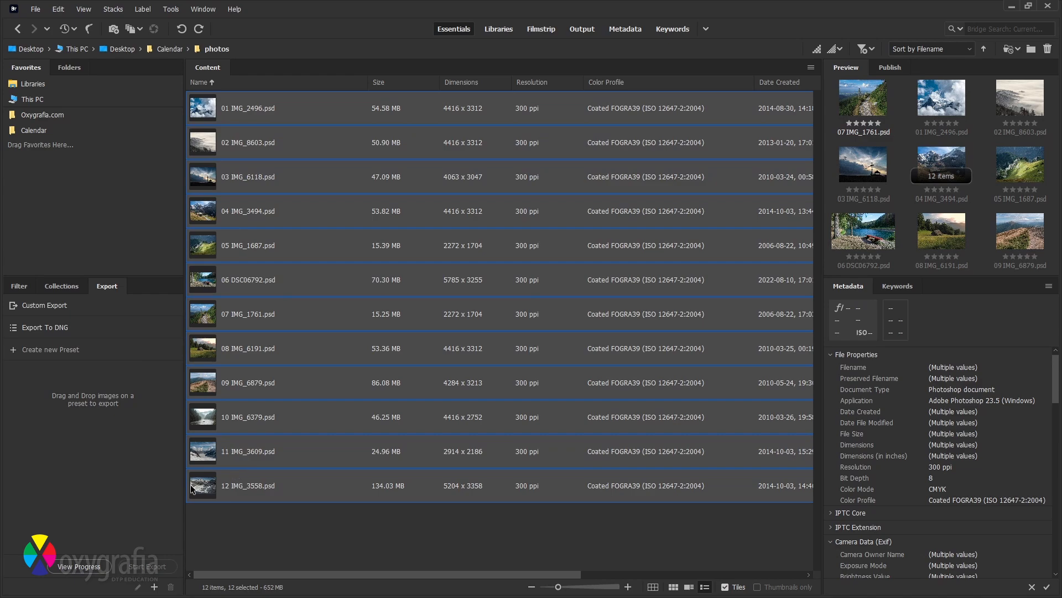
left_click_drag(194, 488, 317, 496)
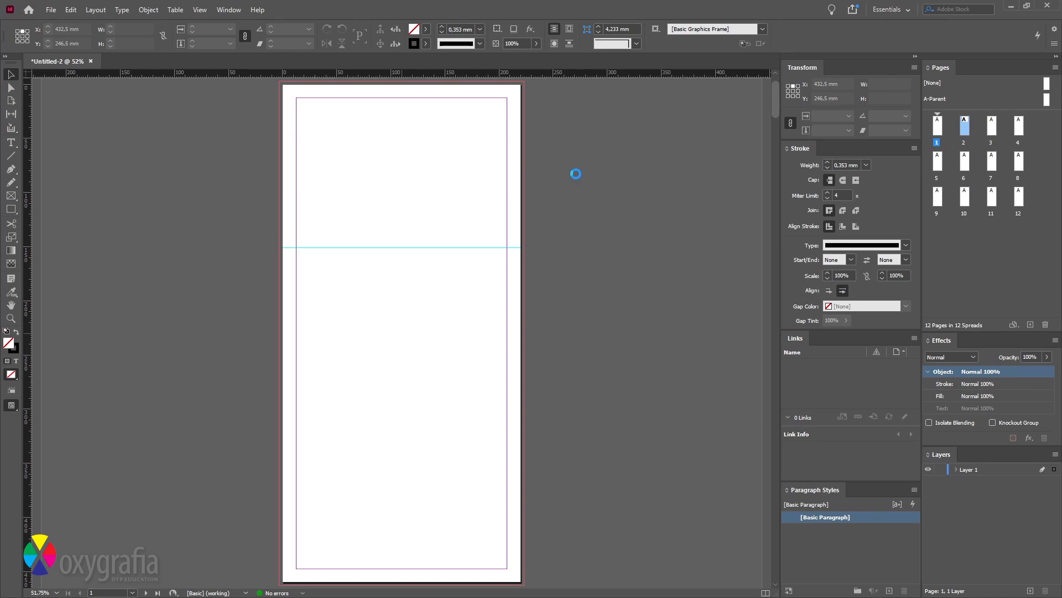
left_click(551, 330)
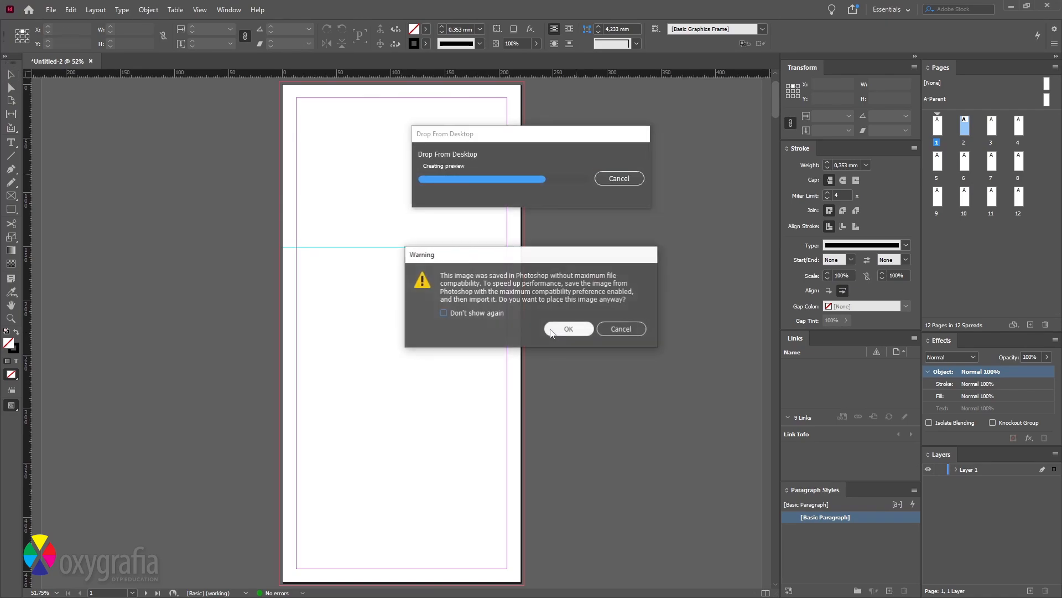
left_click(552, 330)
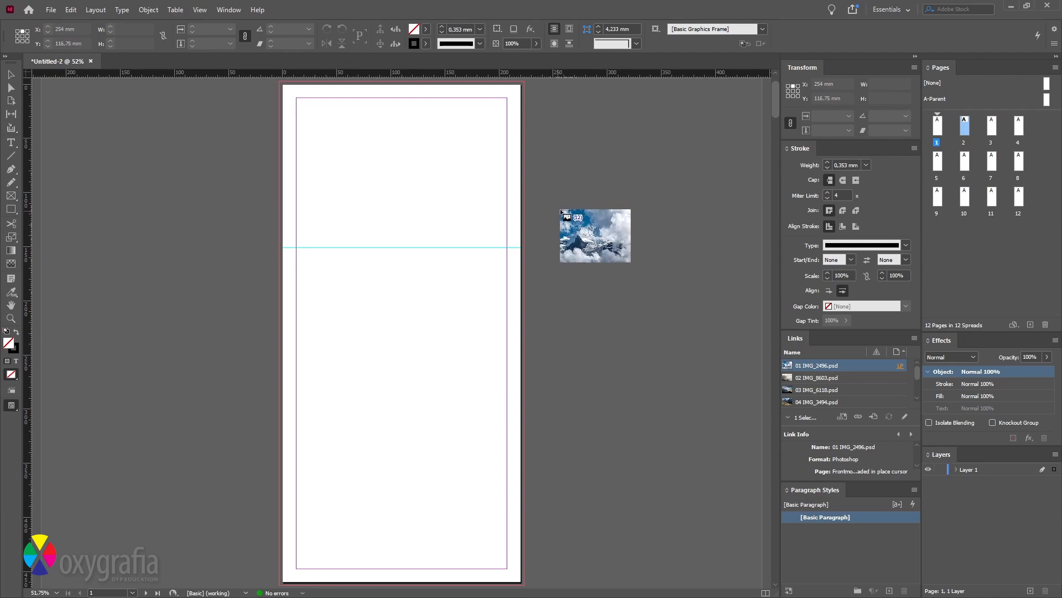
- Place 01 IMG_2496.psd, 02 IMG_8603.psd and 03 IMG_6118.psd at full size on pages 1, 2 and 3, starting near each page's upper-left corner
double_click(937, 130)
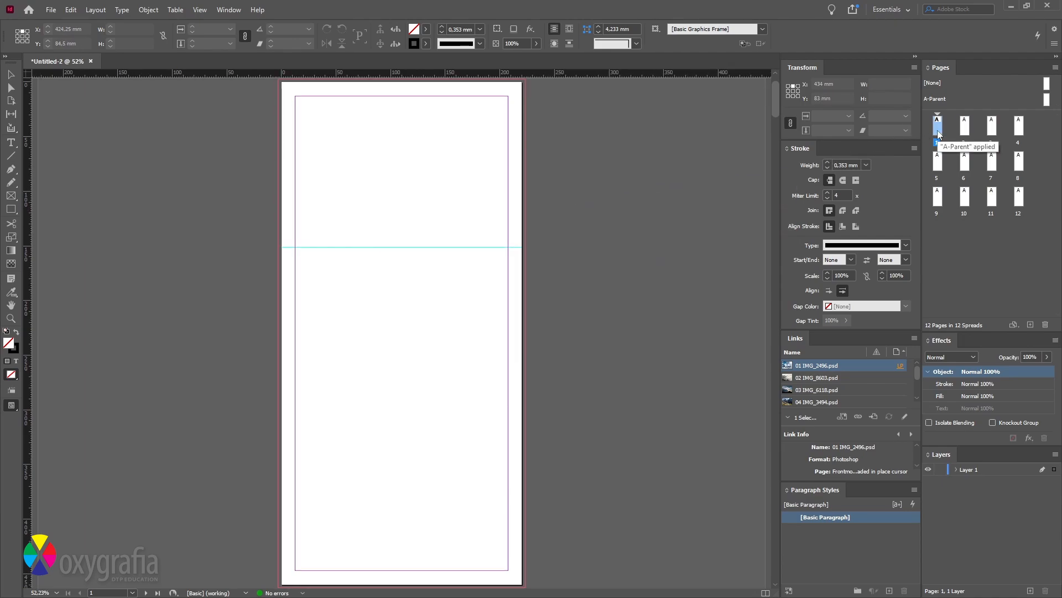
left_click(255, 89)
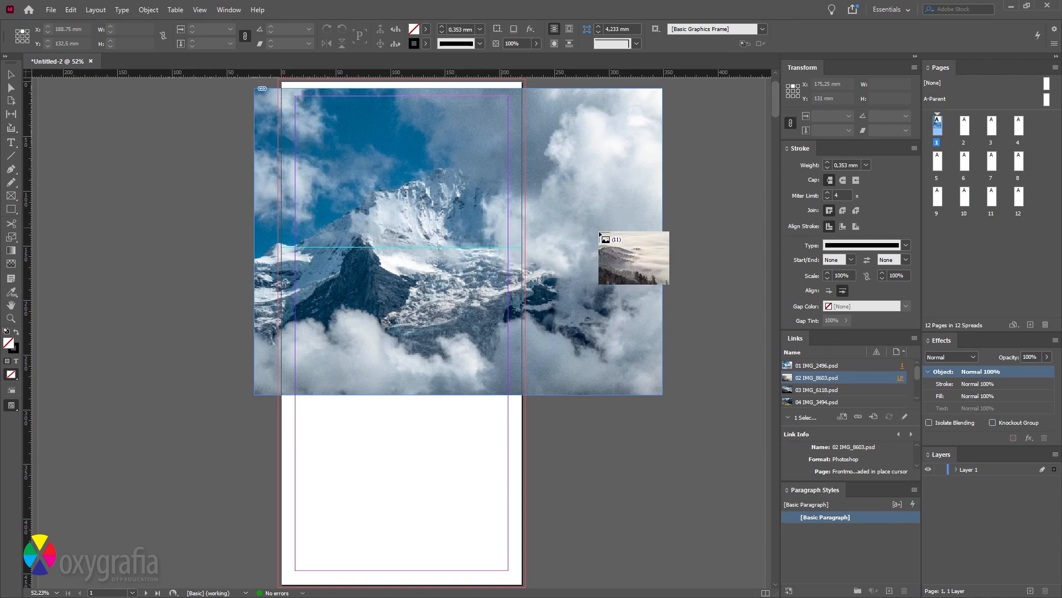
double_click(969, 133)
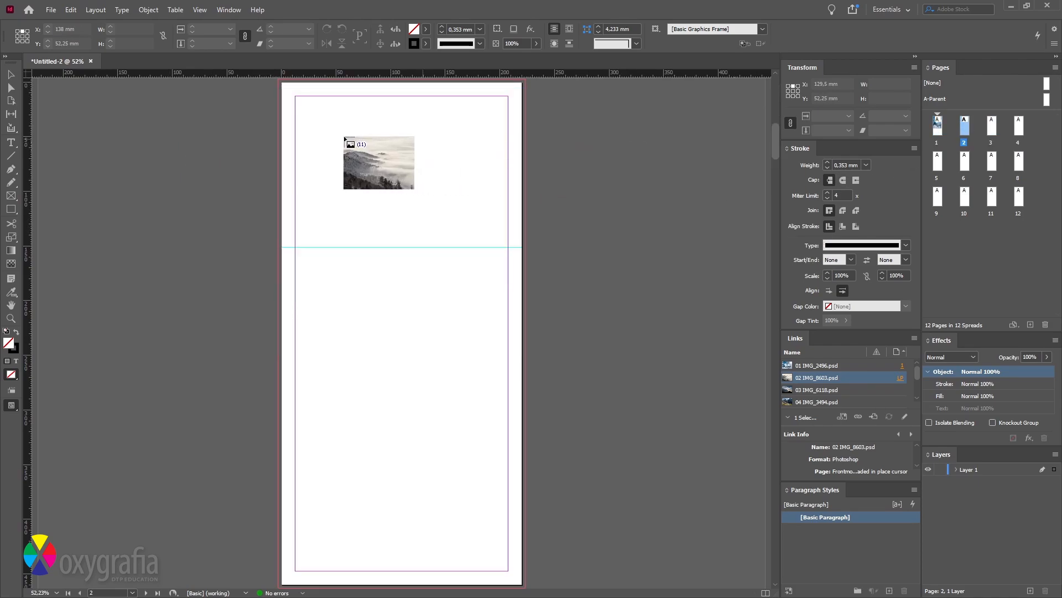
left_click(259, 89)
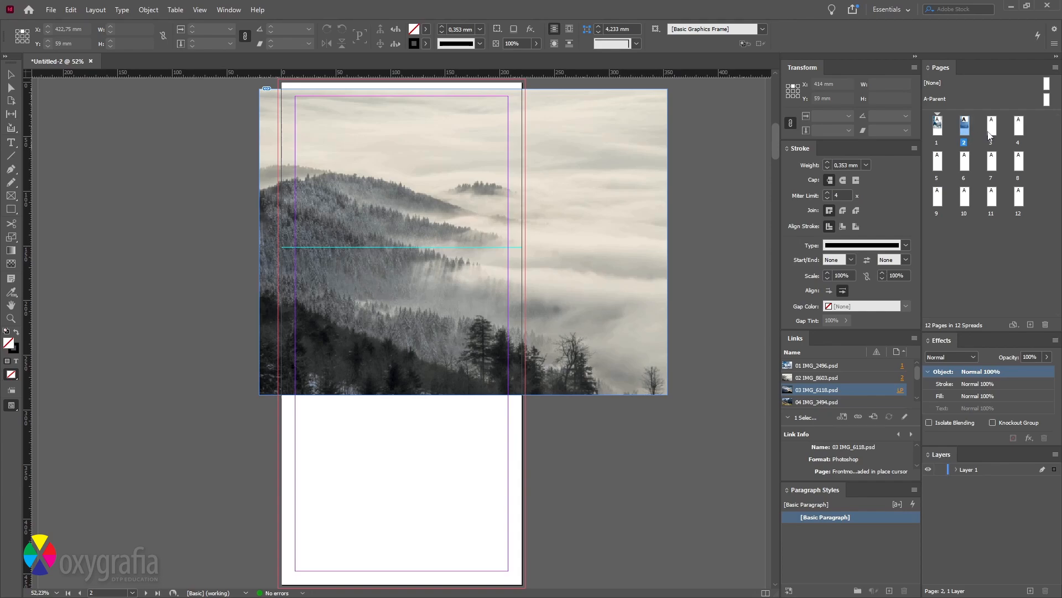
double_click(990, 131)
left_click(258, 85)
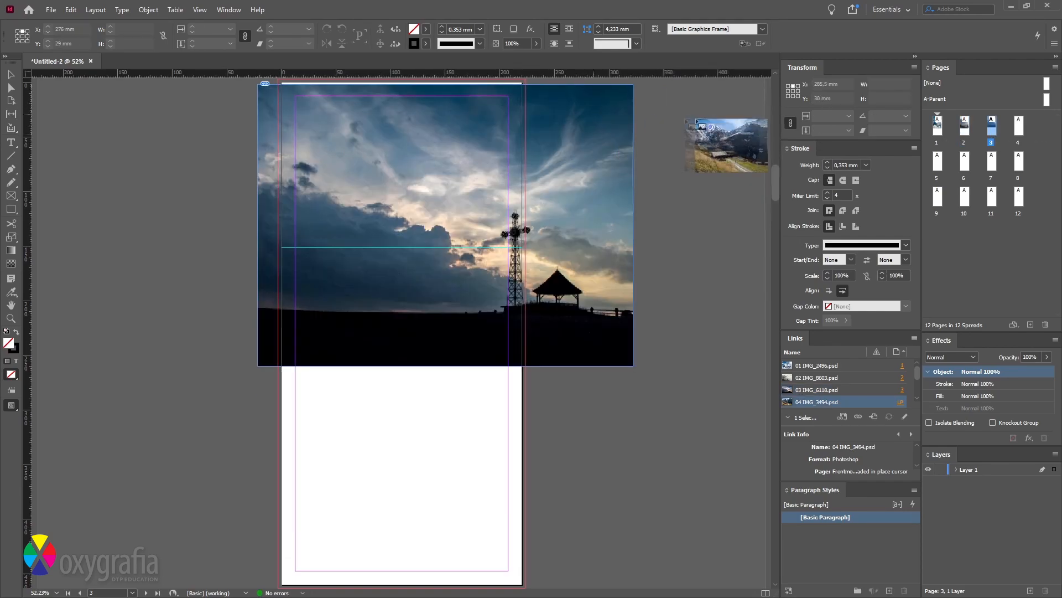
- Place 04 IMG_3494.psd, 05 IMG_1687.psd and 06 DSC06792.psd on pages 4, 5 and 6, starting near each page's upper-left corner
double_click(1019, 126)
left_click(258, 85)
double_click(938, 161)
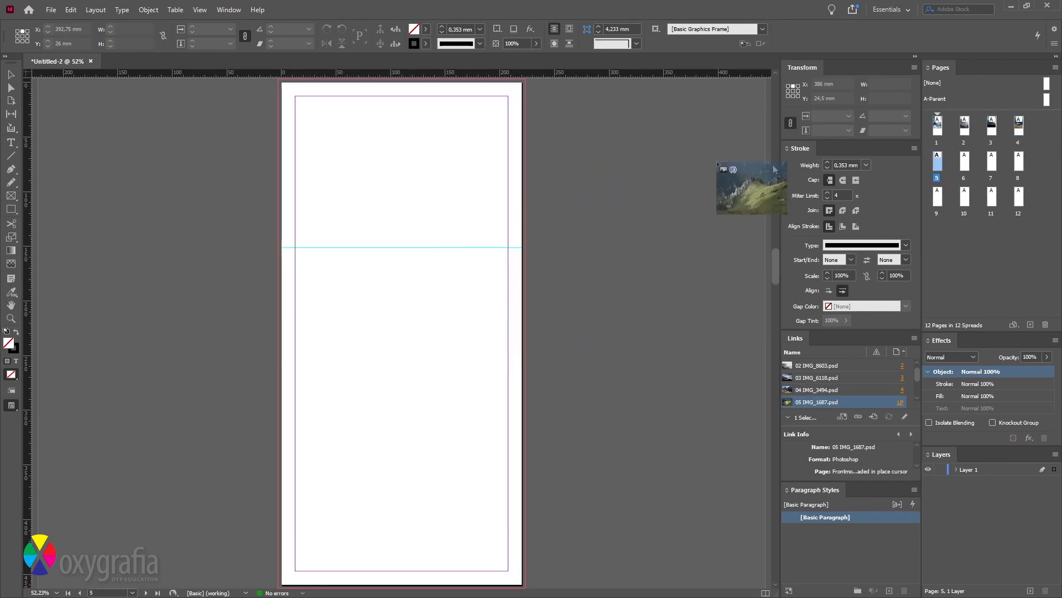
left_click(258, 84)
double_click(964, 161)
left_click(258, 85)
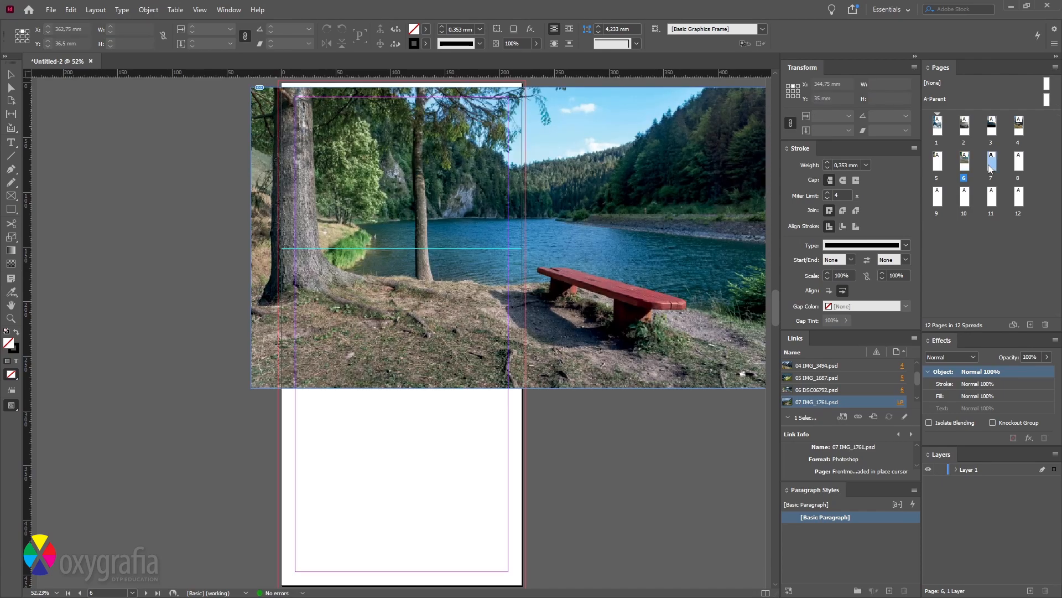
- Place 07 IMG_1761.psd, 08 IMG_6191.psd and 09 IMG_6879.psd on pages 7, 8 and 9, starting near each page's upper-left corner
double_click(991, 161)
left_click(259, 85)
double_click(1019, 162)
left_click(258, 84)
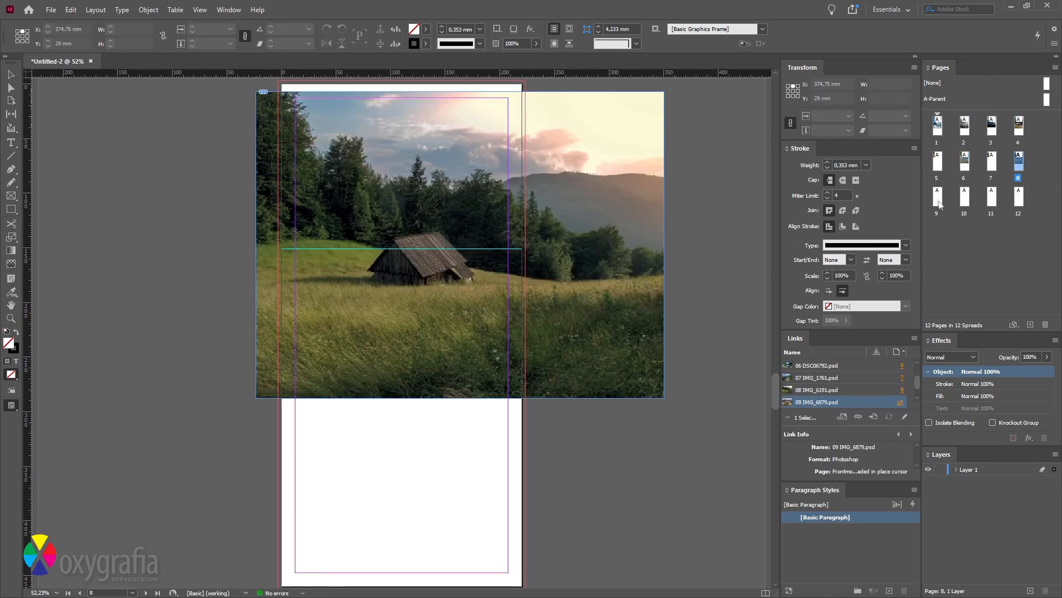
double_click(938, 199)
left_click(255, 89)
- Place 10 IMG_6379.psd, 11 IMG_3609.psd and 12 IMG_3558.psd on pages 10, 11 and 12, starting near each page's upper-left corner
double_click(964, 198)
left_click(247, 89)
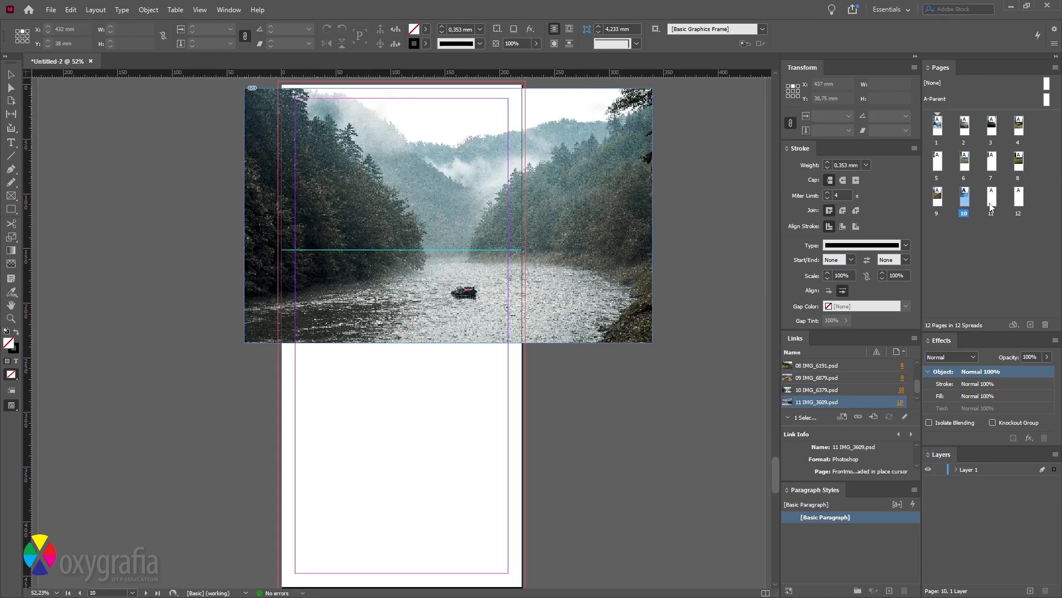
double_click(991, 199)
left_click(243, 87)
double_click(1018, 198)
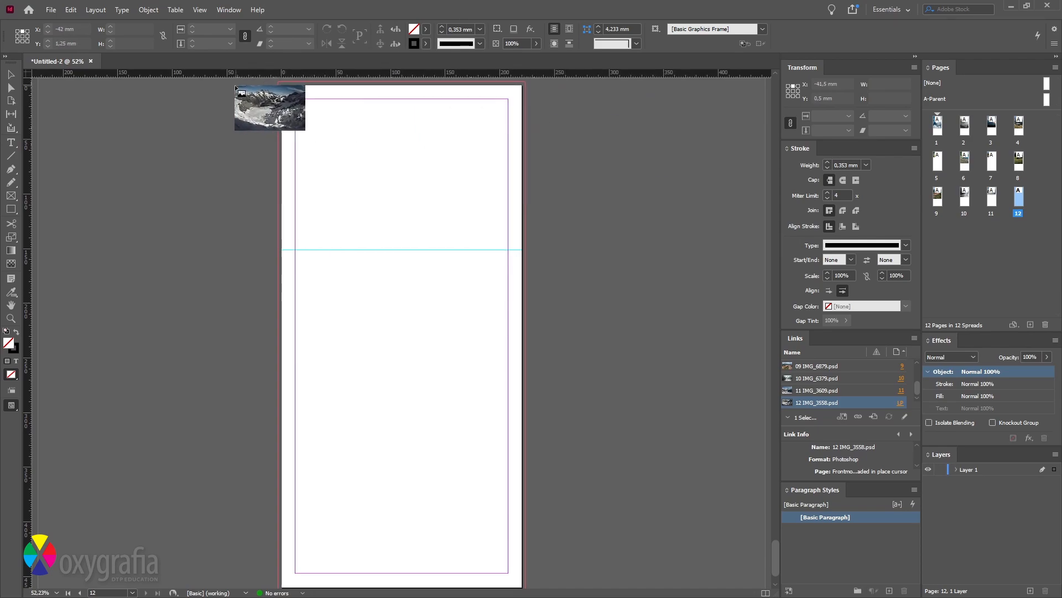
left_click(237, 87)
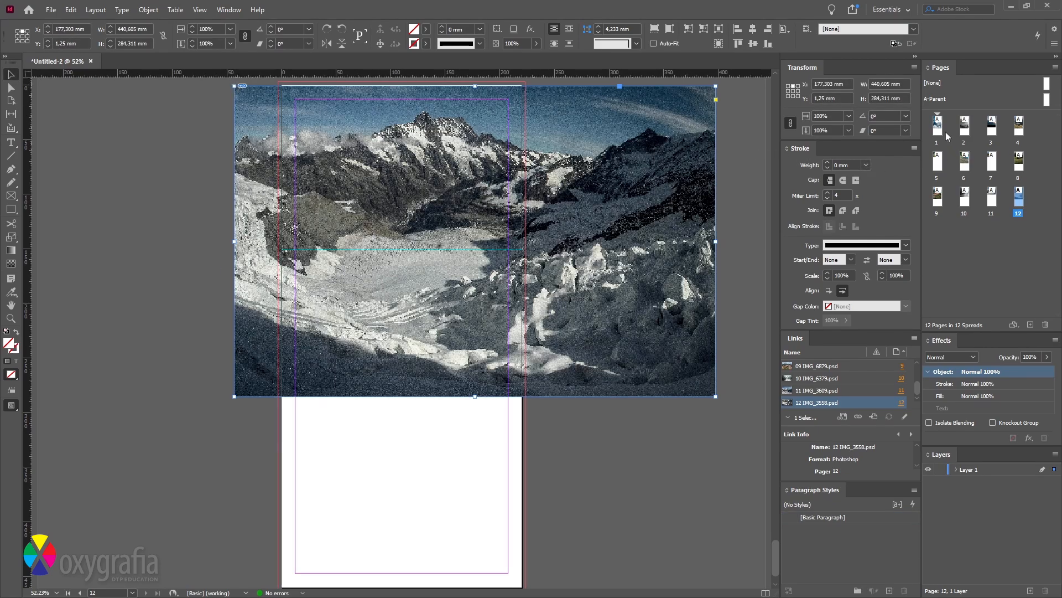
- Center the mountain photo on page 1 horizontally relative to the page and move it up to the upper bleed edge at Y -3 mm
double_click(941, 131)
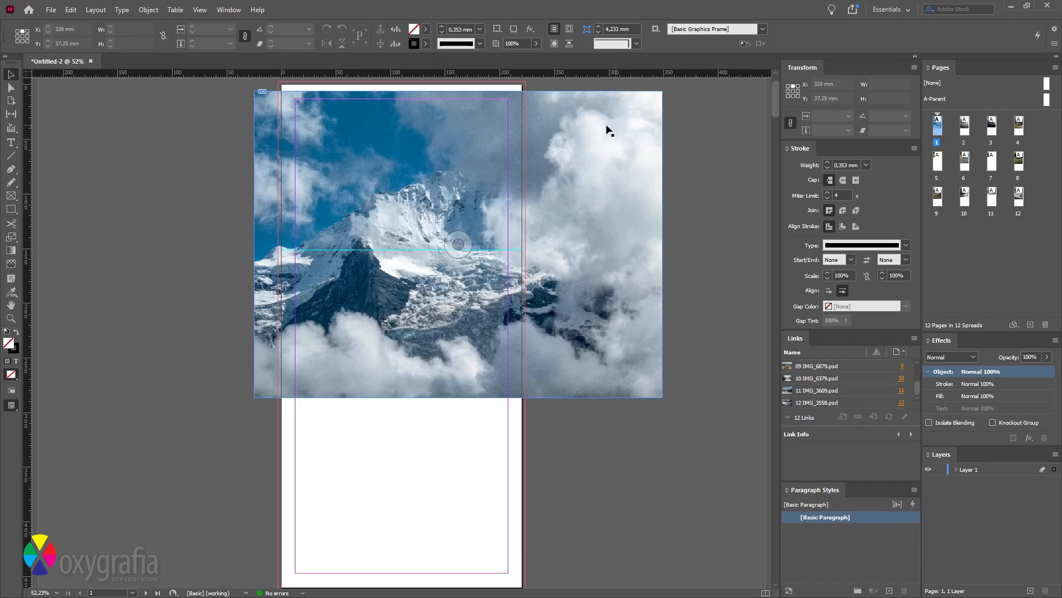
left_click(603, 124)
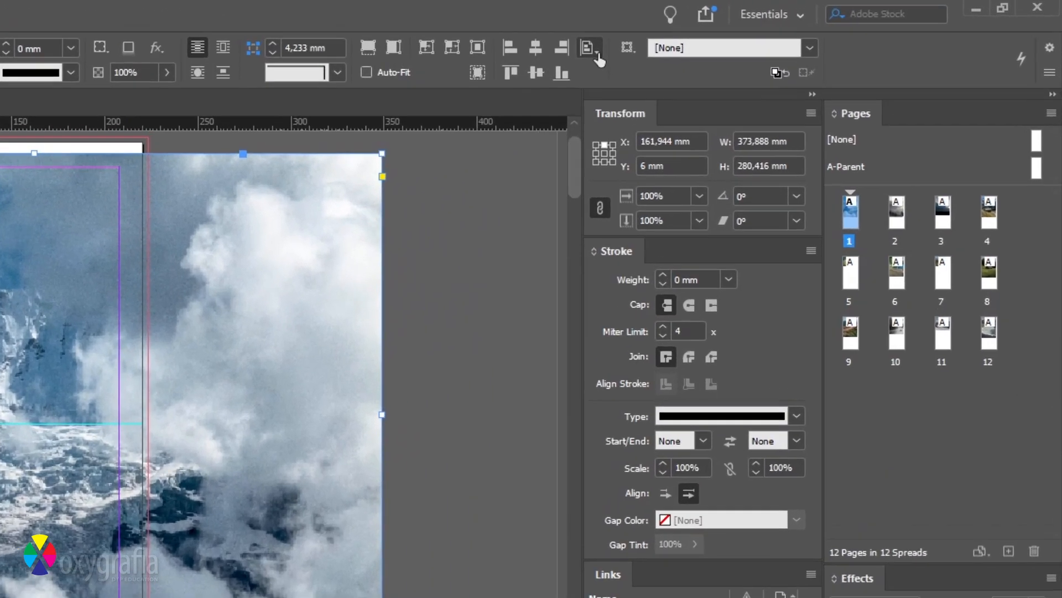
left_click(789, 31)
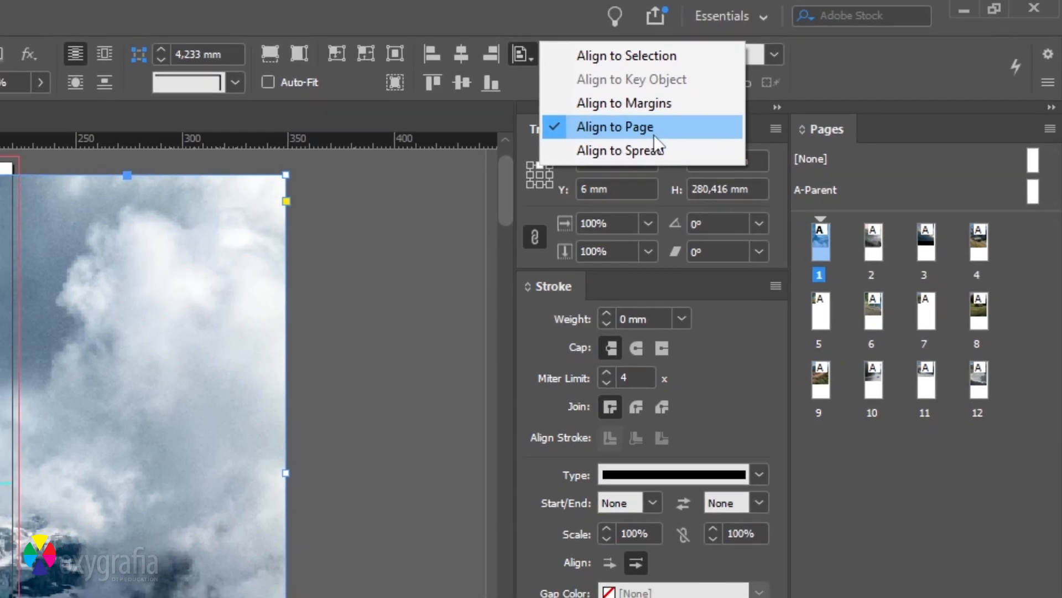
left_click(643, 133)
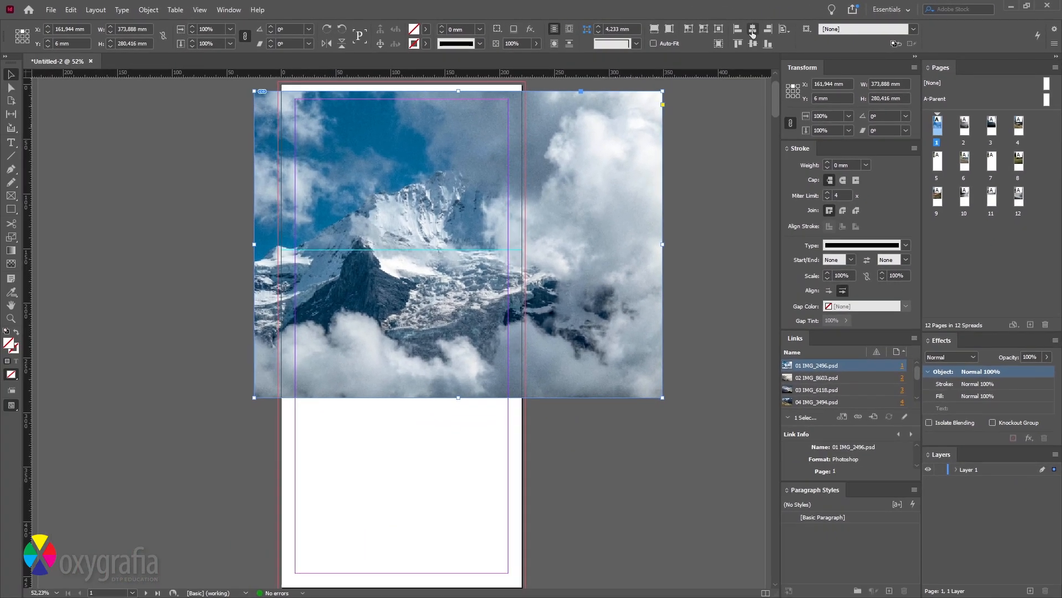
left_click(753, 32)
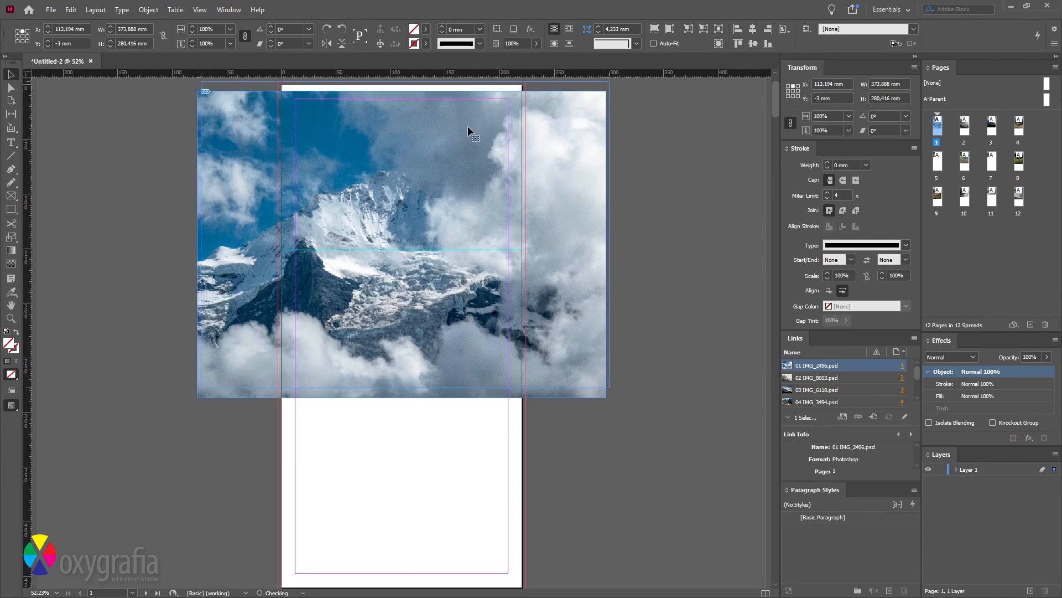
left_click_drag(467, 125, 470, 116)
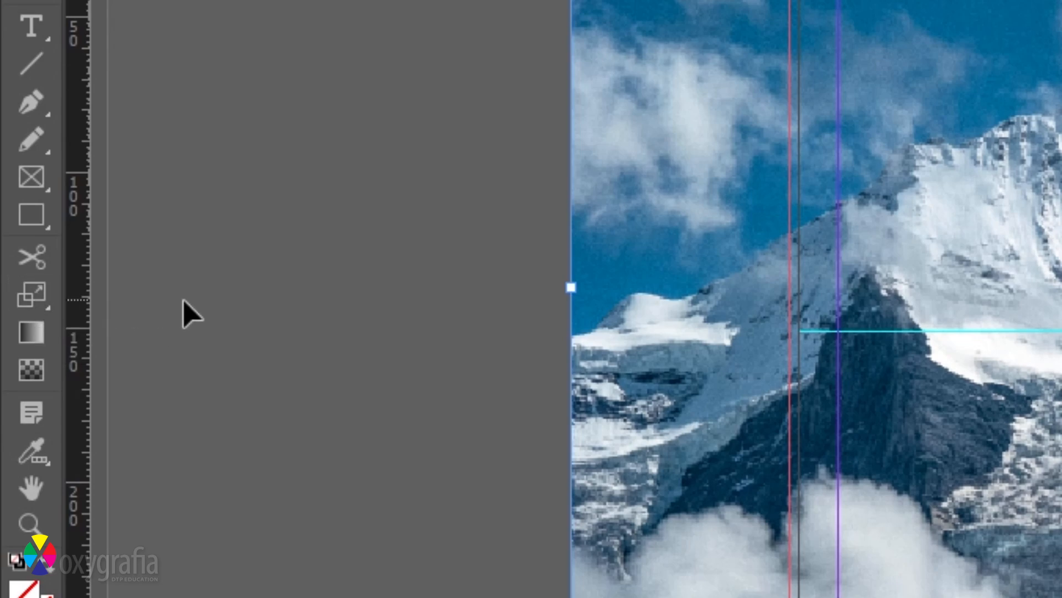
- Scale the mountain photo on page 1 down to about 222 mm wide and center it horizontally on the page
key("s")
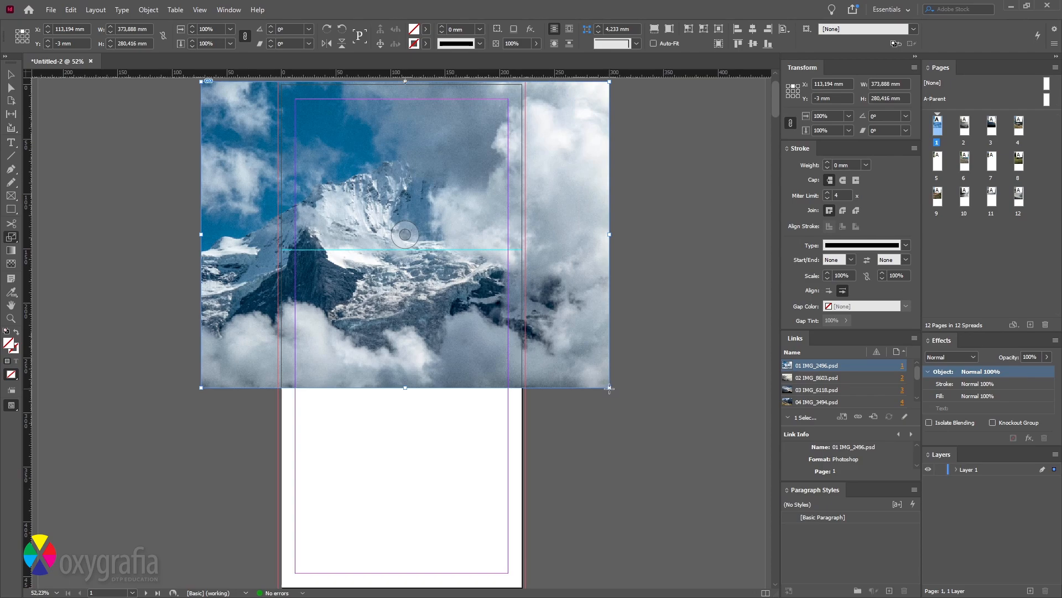
left_click_drag(610, 387, 540, 251)
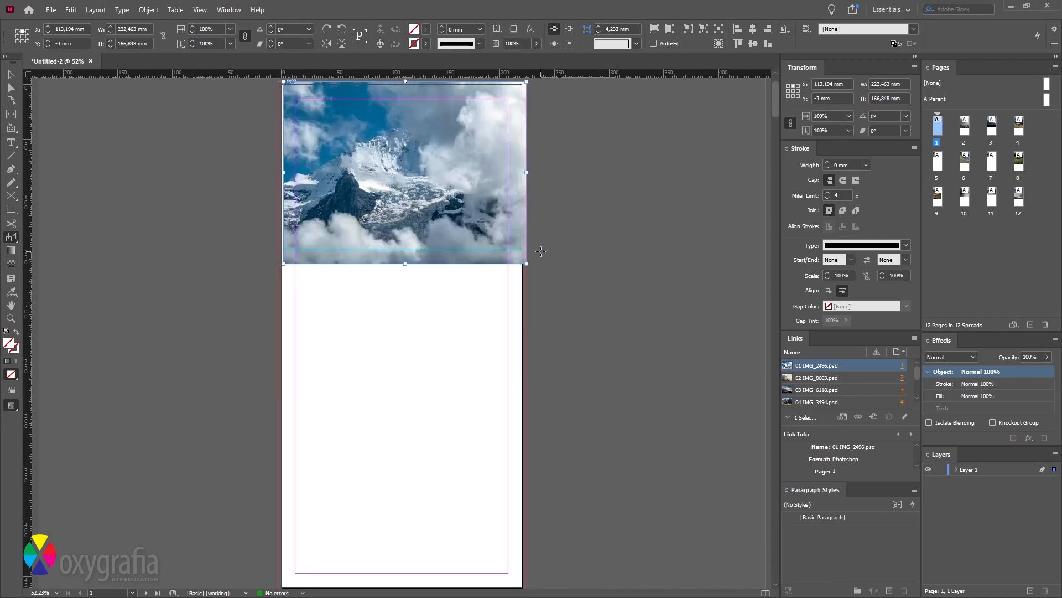
key("ctrl+equal")
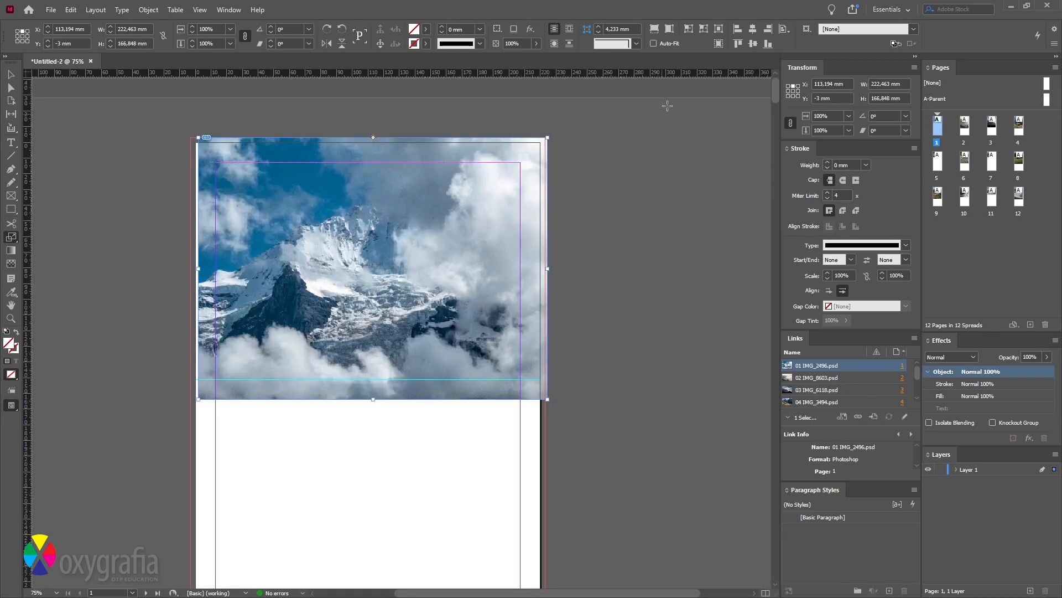
left_click(753, 29)
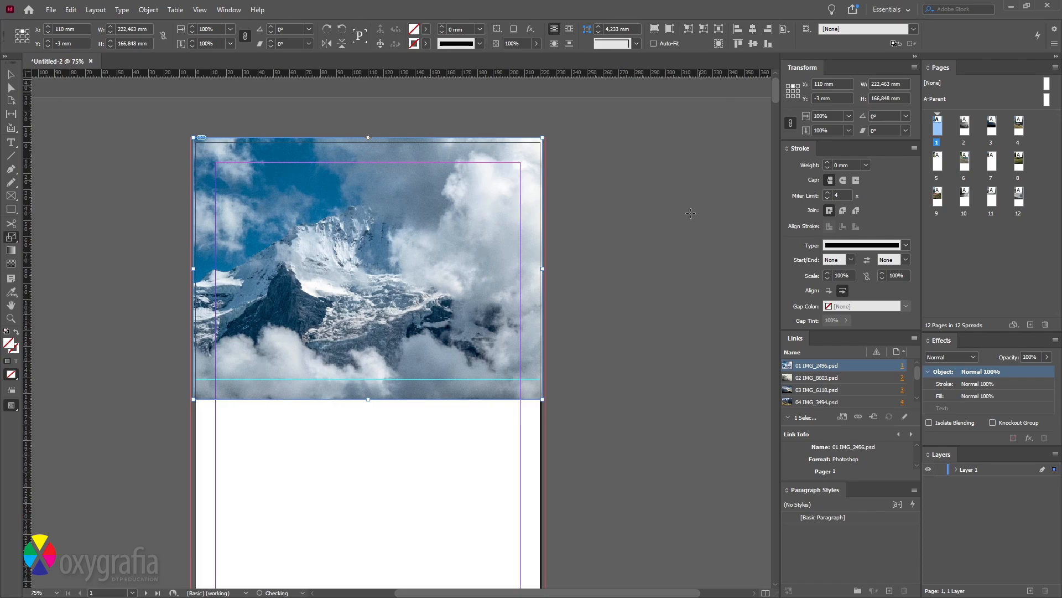
- Enlarge the page 1 mountain photo slightly so it covers the full width between the side bleed edges
key("v")
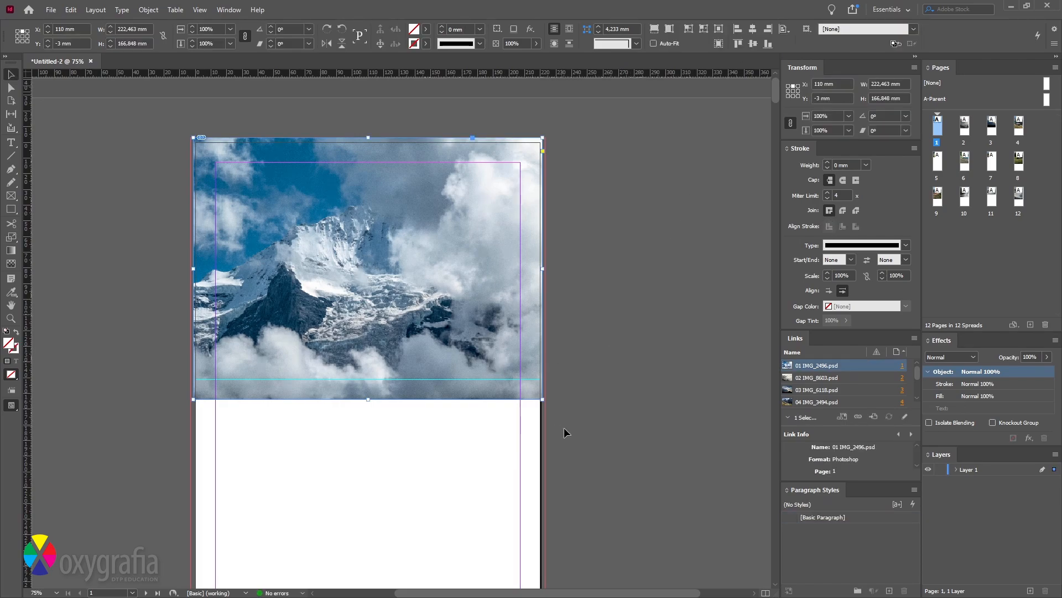
key("s")
left_click_drag(543, 398, 546, 403)
key("v")
left_click(607, 369)
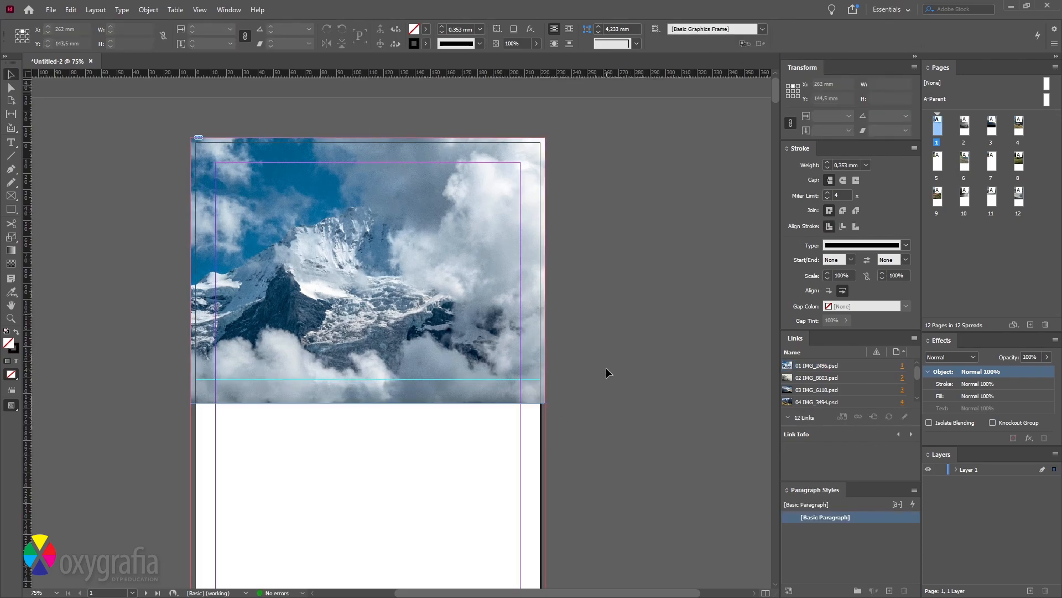
- Center the foggy forest photo on page 2 horizontally and move it up beyond the upper bleed edge
double_click(968, 133)
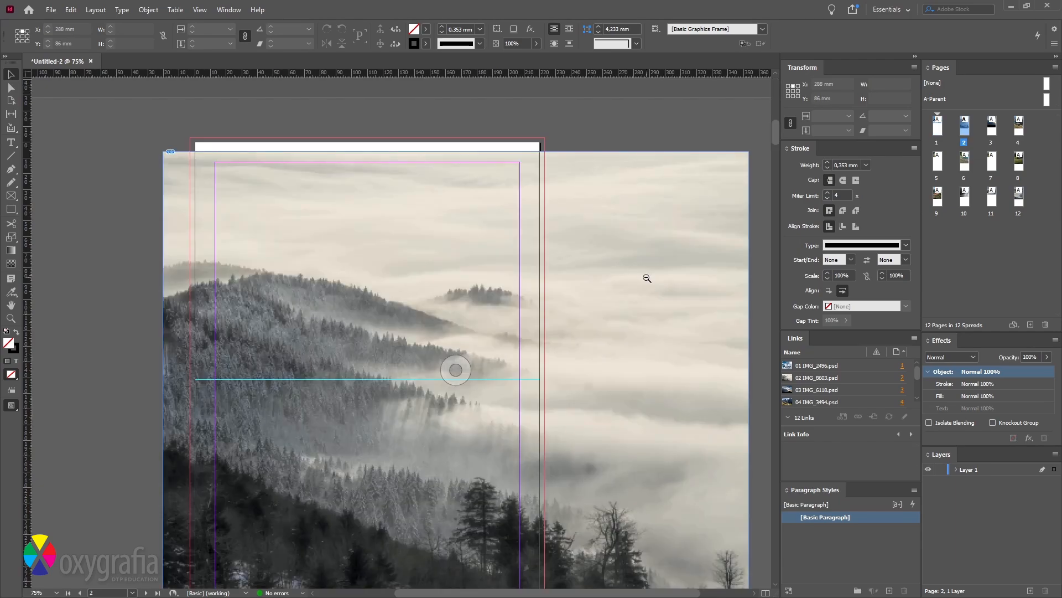
left_click(647, 277, "ctrl+alt")
left_click(596, 316)
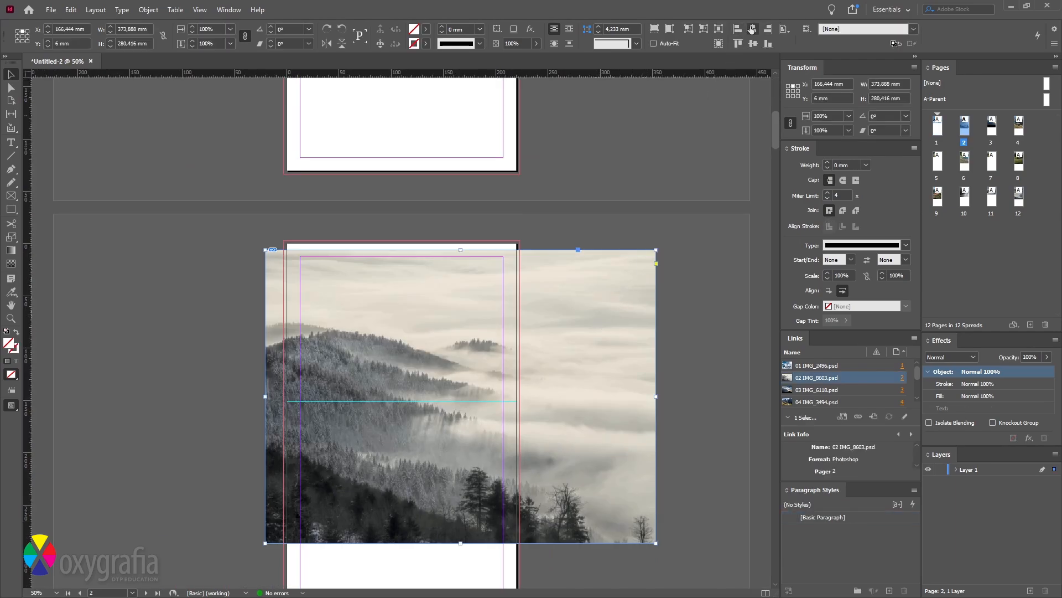
left_click(752, 29)
left_click_drag(437, 322, 436, 296)
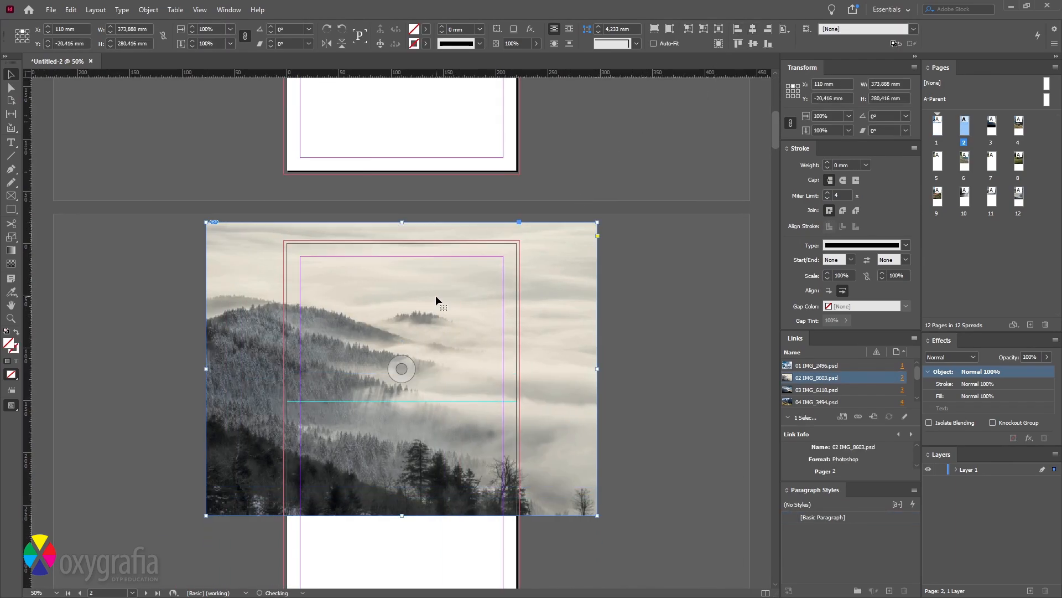
- Scale the page 2 forest photo down to about 232 mm wide and reposition it vertically at Y -6.5 mm
key("s")
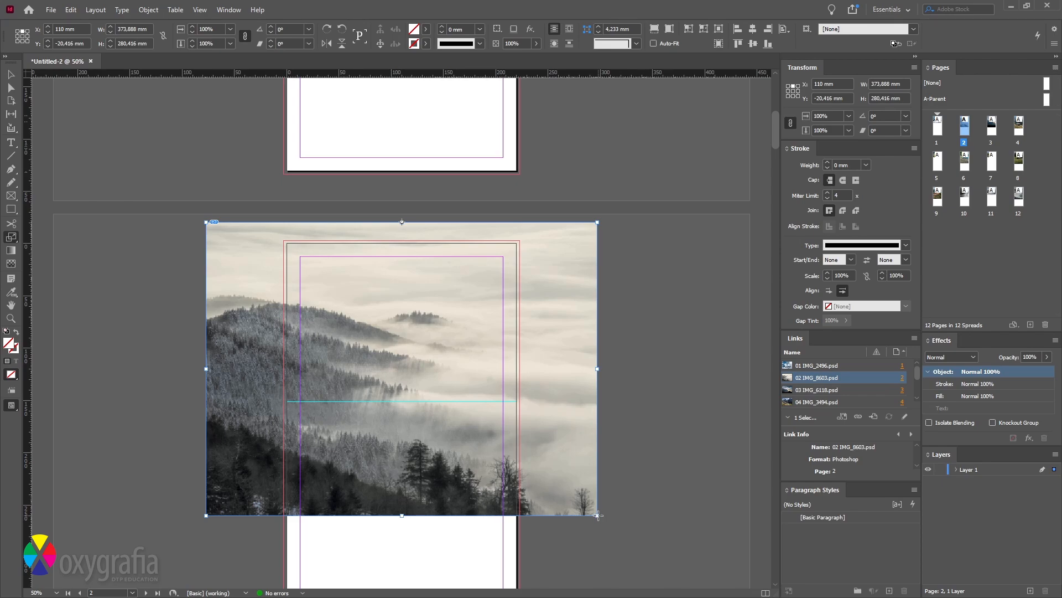
left_click_drag(598, 516, 528, 399)
key("ctrl+equal")
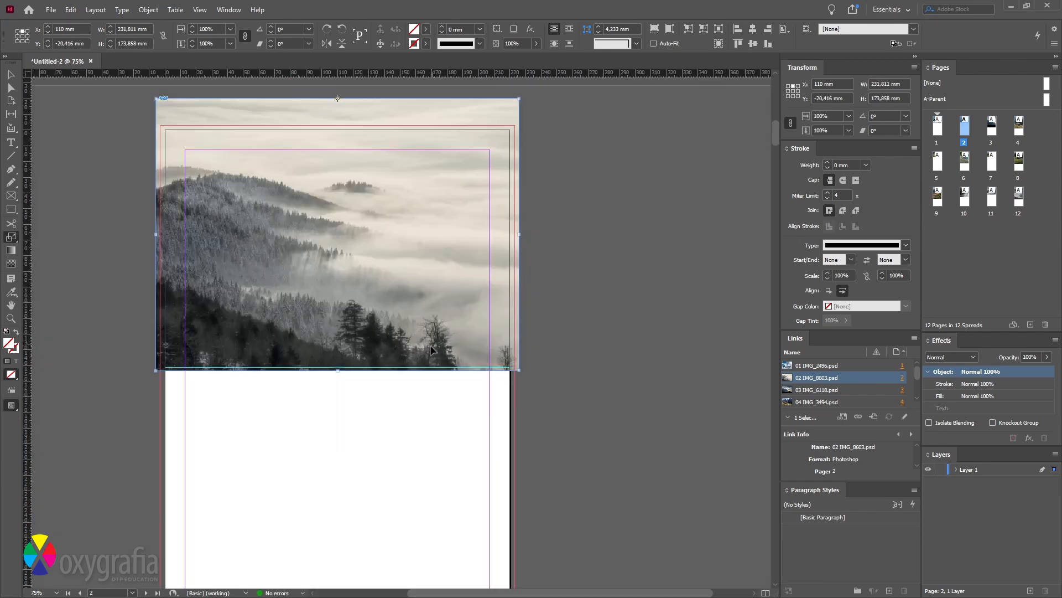
key("v")
left_click_drag(433, 348, 441, 359)
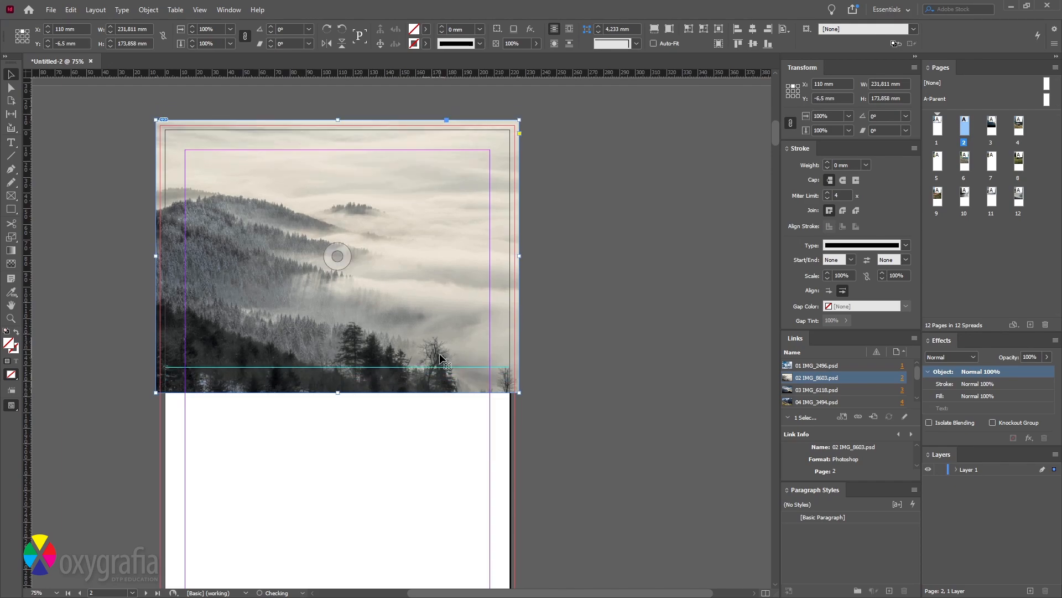
left_click(607, 341)
- Scale down and reposition the tower silhouette photo on page 3 and the mountain hut photo on page 4 to fit the upper part of each page
double_click(991, 130)
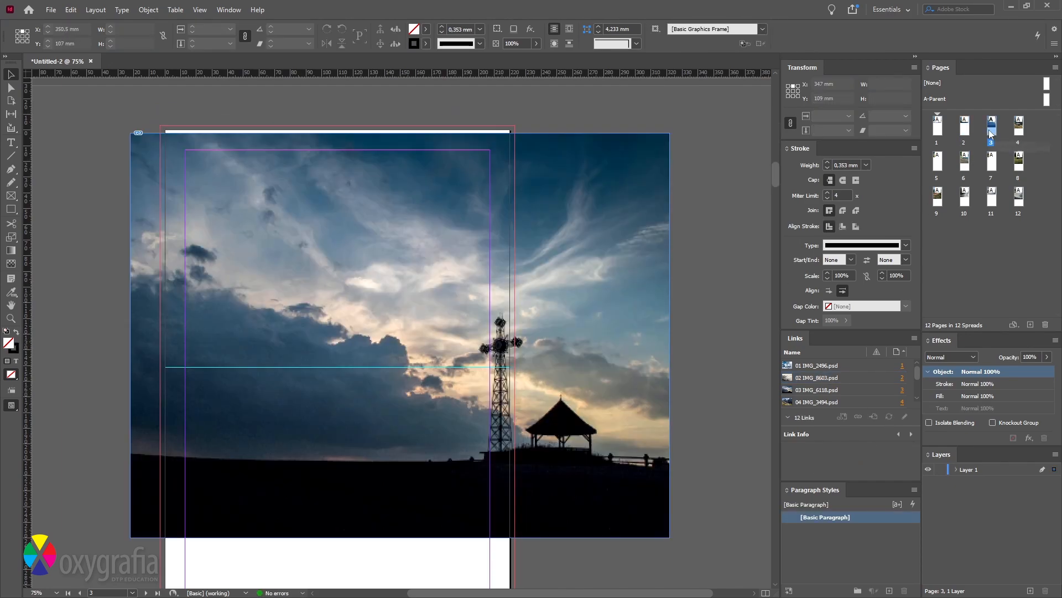
left_click_drag(620, 410, 557, 408)
left_click_drag(595, 254, 596, 249)
key("s")
left_click_drag(615, 520, 509, 391)
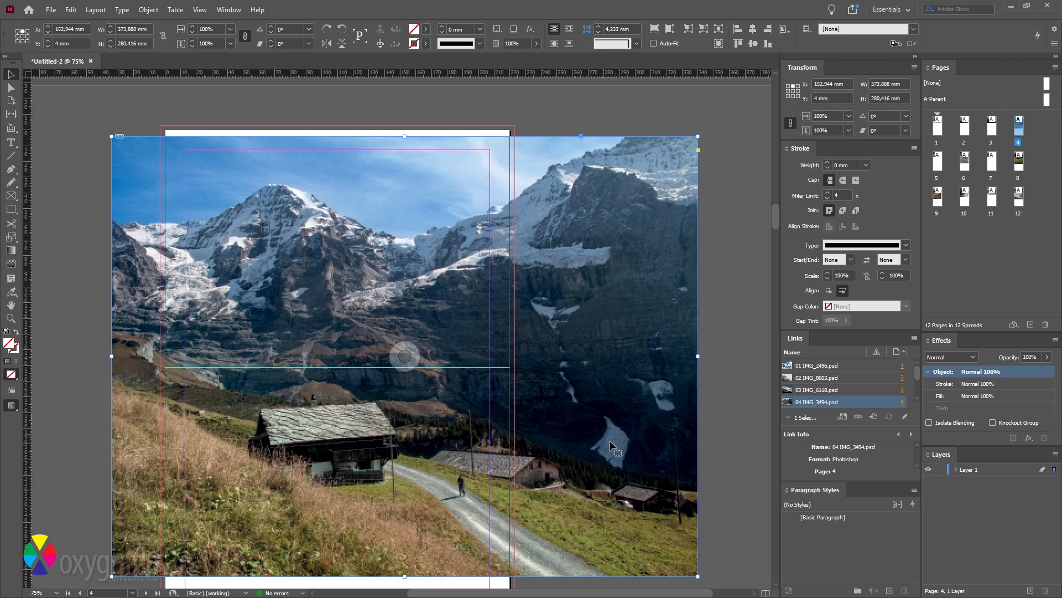
left_click_drag(651, 406, 553, 367)
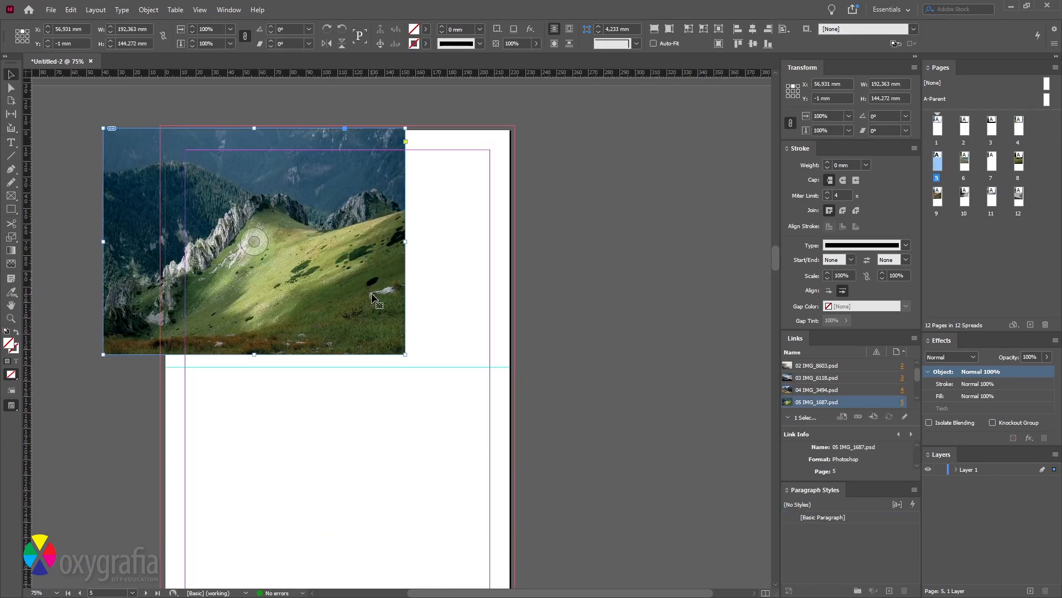
- Center the green ridge photo on page 5 horizontally, place its upper edge near Y -2.3 mm and scale it to about 229 mm wide
left_click(753, 29)
left_click_drag(426, 191, 426, 189)
key("s")
left_click_drag(487, 351, 522, 391)
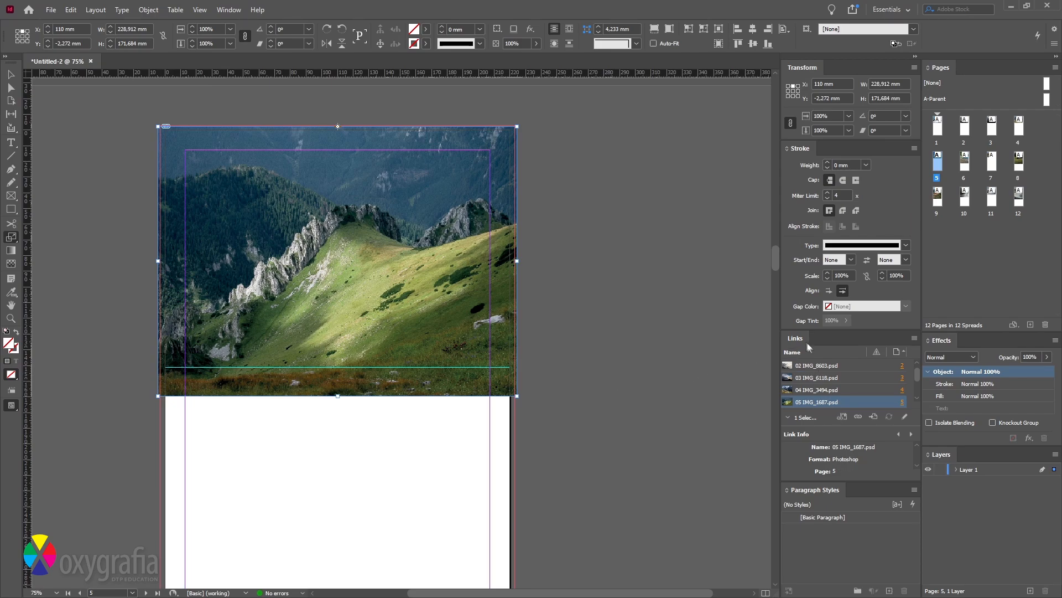
- Examine the full link information of 05 IMG_1687.psd, including its actual and effective PPI
left_click_drag(808, 346, 576, 146)
left_click_drag(688, 283, 846, 521)
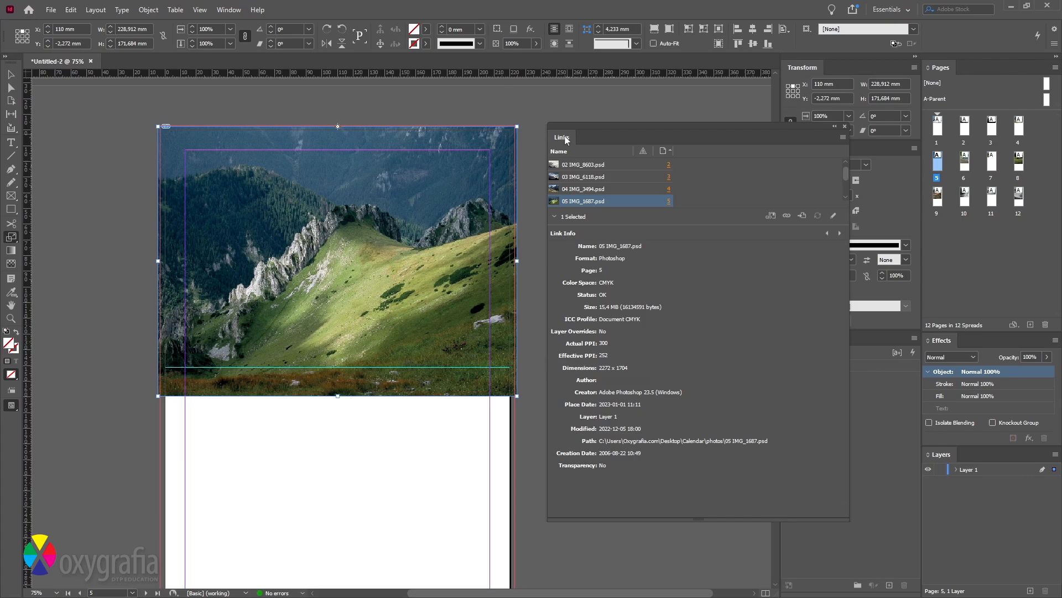
left_click_drag(568, 142, 859, 332)
- Center the lake photo with the red bench horizontally on page 6, with its upper edge at Y -3 mm
key("shift+Page_Down")
left_click(620, 221, "ctrl")
left_click(753, 29)
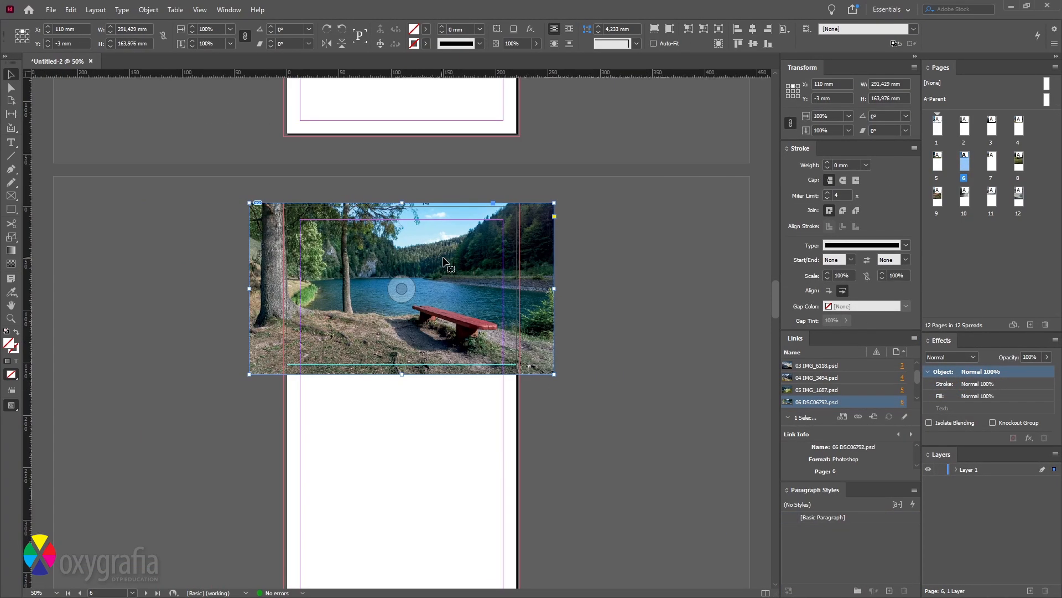
key("ctrl+shift+a")
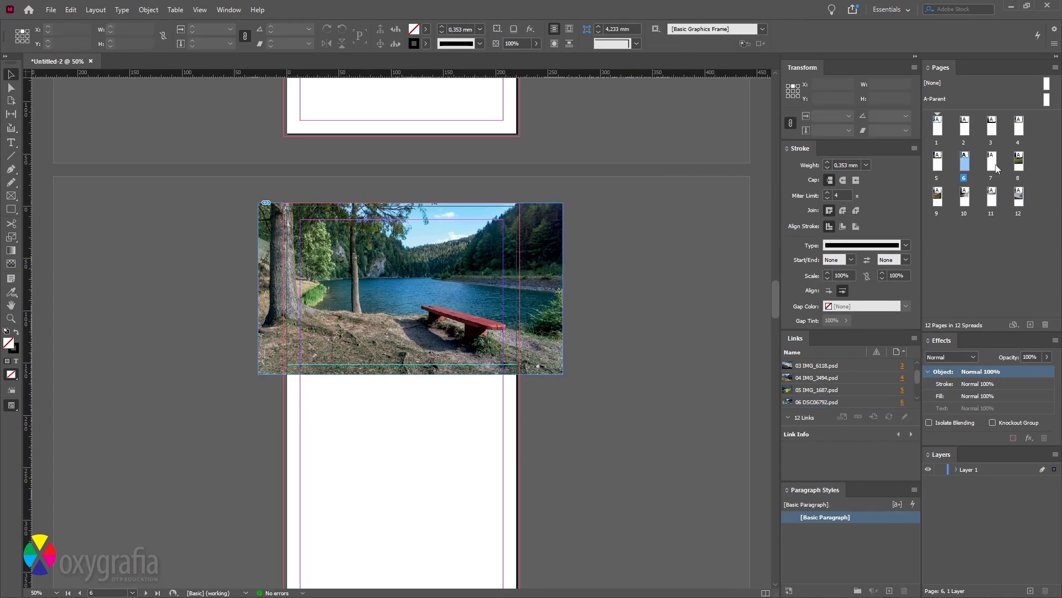
- Center the mountain path photo on page 7, scale it to about 226 mm wide from Y -3 mm and check its effective PPI
double_click(993, 165)
left_click(410, 266)
left_click(753, 29)
key("s")
left_click_drag(504, 360, 520, 380)
scroll(848, 471, "down", 3)
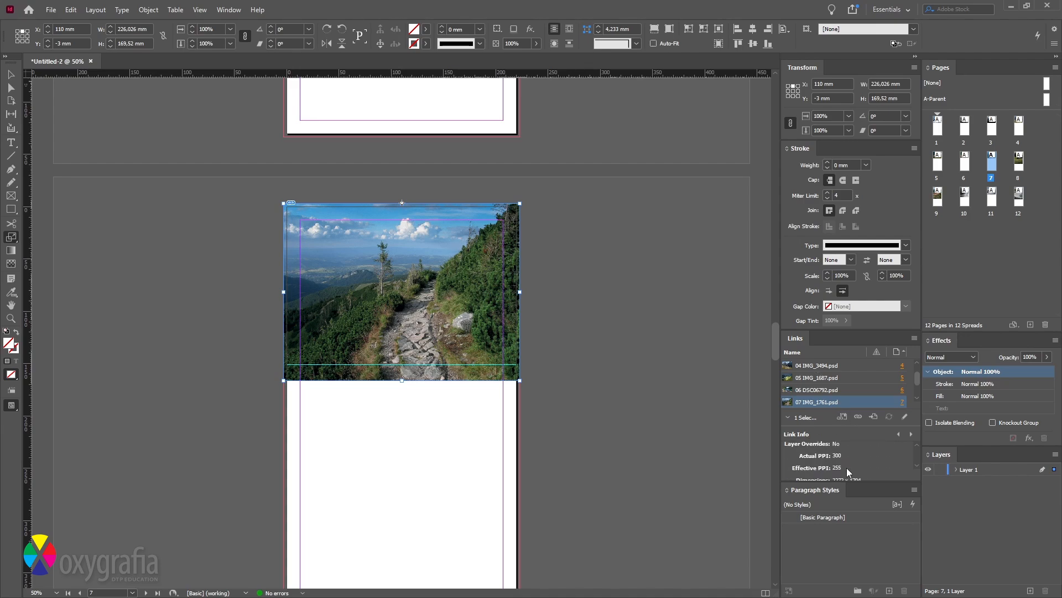
- Center 08 IMG_6191.psd horizontally on page 8, move it up and scale it down to fit the upper part of the page
key("shift+Page_Down")
key("v")
left_click(609, 332)
left_click(752, 29)
left_click_drag(531, 277, 531, 269)
key("s")
left_click_drag(601, 492, 530, 376)
key("ctrl+shift+a")
- Position the grassy trail photo on page 9 near the upper bleed edge and scale it down to about 238 mm wide
key("shift+Page_Down")
left_click(531, 332)
left_click(752, 29)
left_click_drag(531, 287, 527, 283)
key("s")
left_click_drag(584, 482, 515, 349)
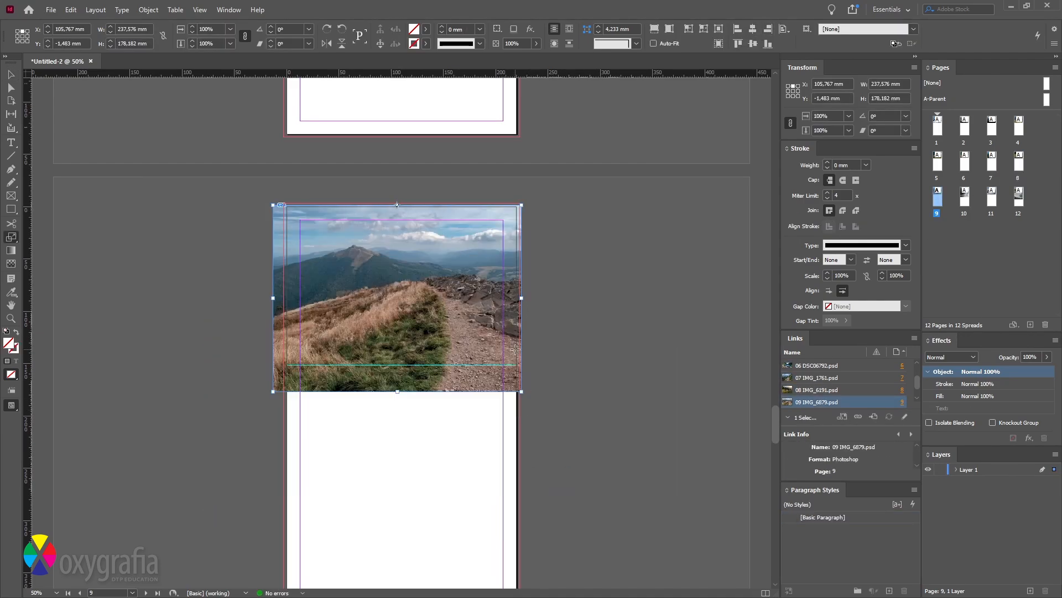
key("ctrl+shift+a")
- Center 11 IMG_3609.psd horizontally on page 11 and scale it down to fit the upper part of the page
key("shift+Page_Down")
key("v")
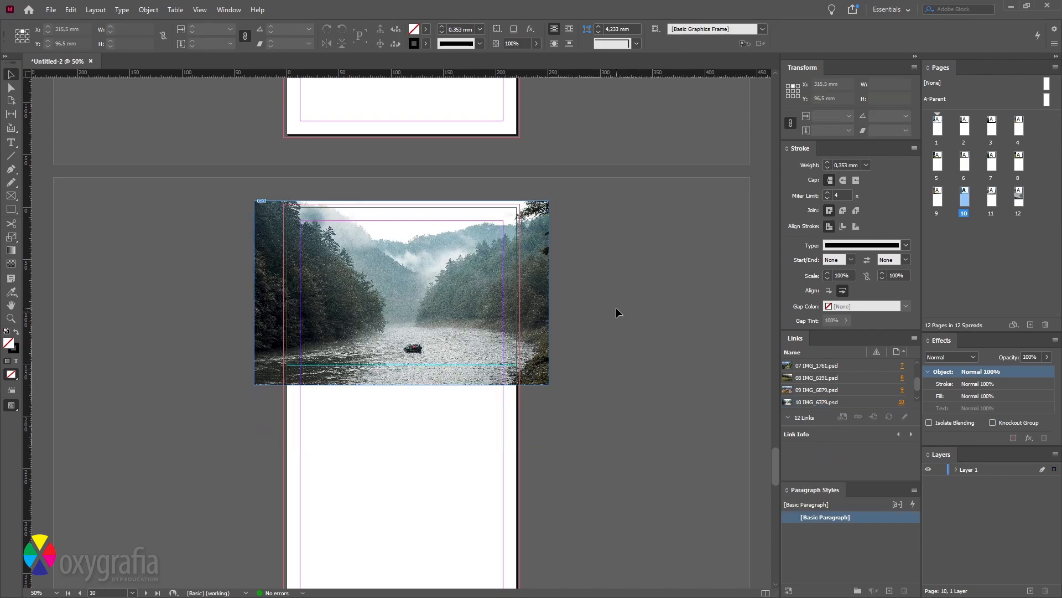
double_click(991, 212)
left_click(486, 260)
left_click(753, 29)
scroll(473, 177, "up", 1)
key("s")
left_click_drag(561, 508, 550, 487)
key("ctrl+shift+a")
- Center the glacier photo on page 12 horizontally, align it to the upper bleed edge and scale it down to cover the upper page area
double_click(1017, 206)
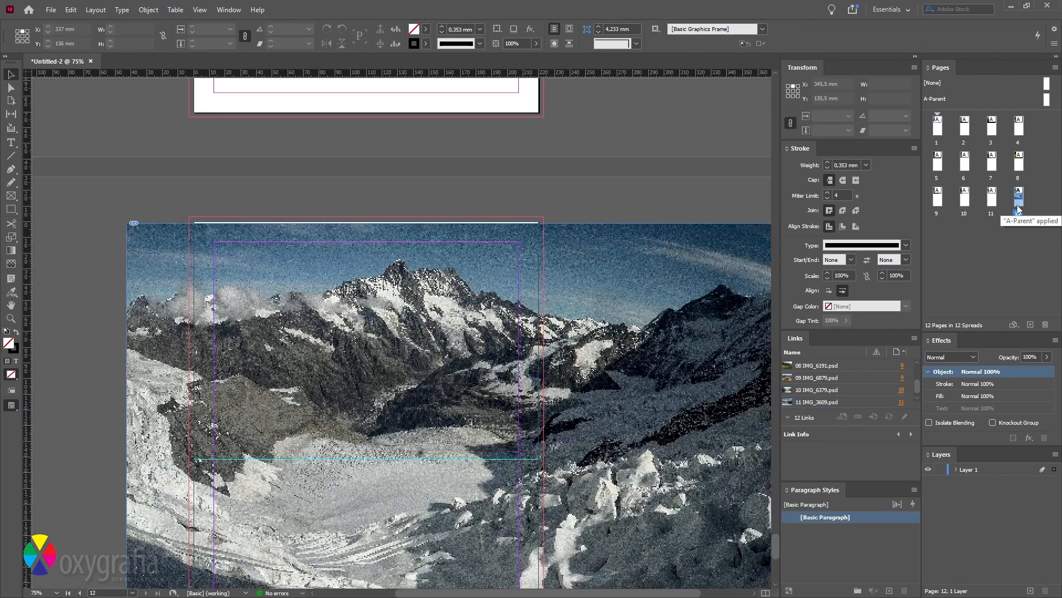
scroll(473, 252, "down", 1)
left_click(473, 260)
left_click(752, 29)
left_click_drag(531, 332, 531, 328)
key("s")
left_click_drag(692, 511, 579, 402)
key("ctrl+shift+a")
key("v")
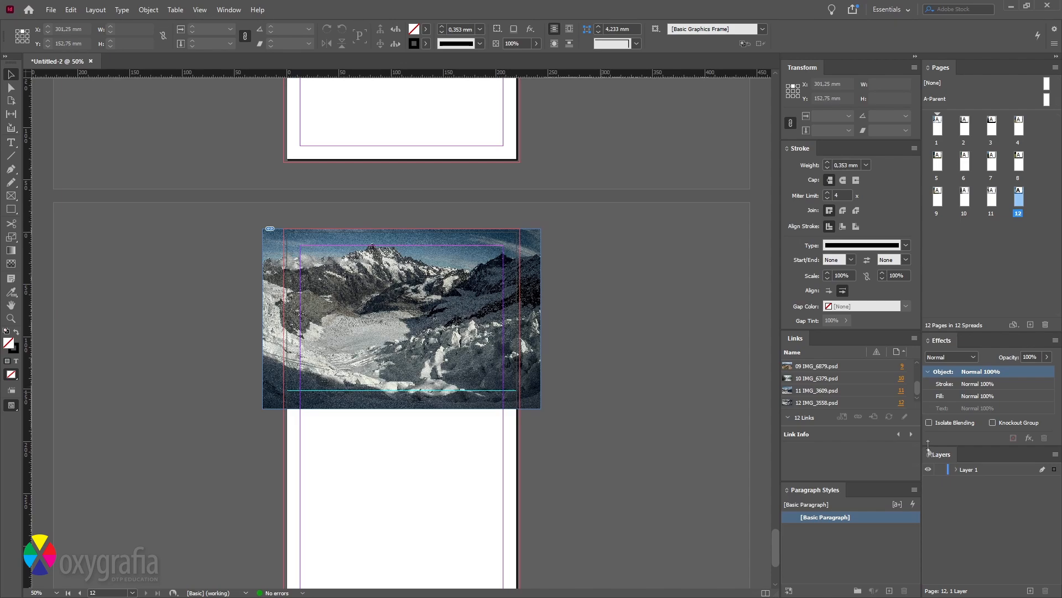
- Rename Layer 1 as photos
double_click(975, 470)
type("photos")
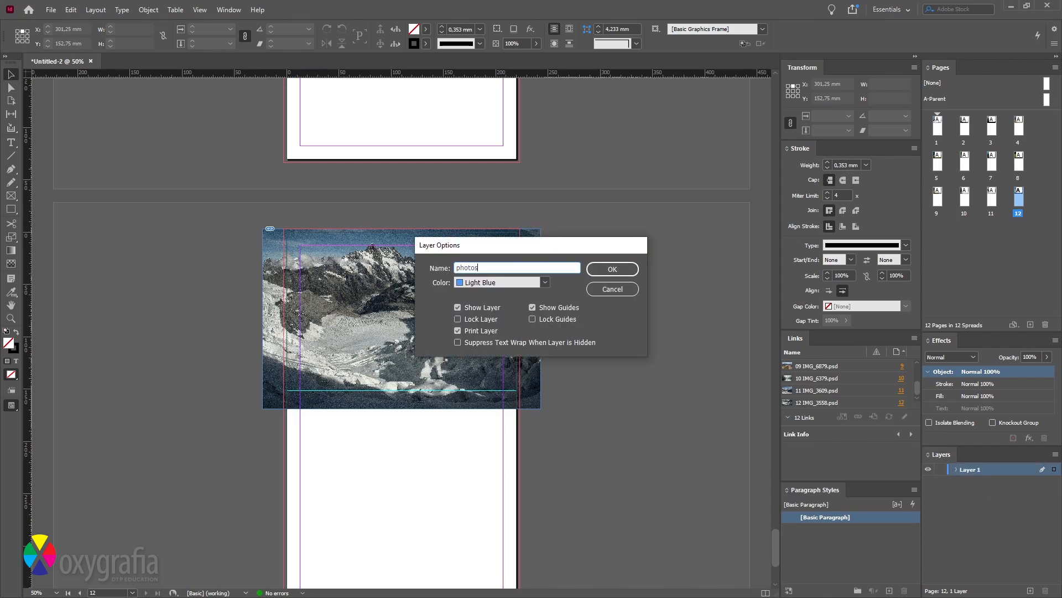
key("Return")
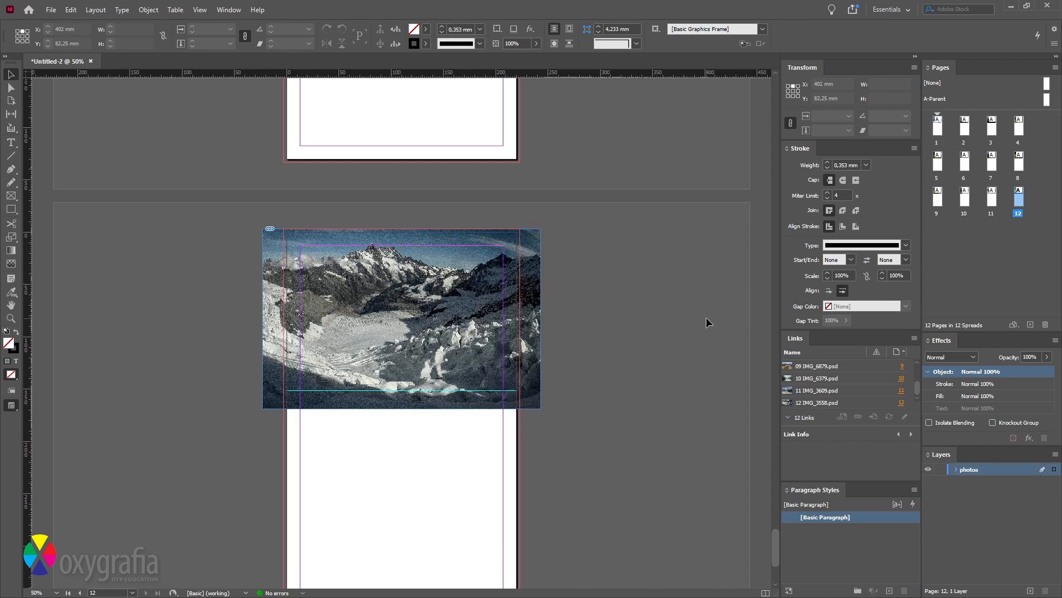
- Add a new layer and name it bkgs
left_click(1030, 590)
double_click(971, 471)
type("b")
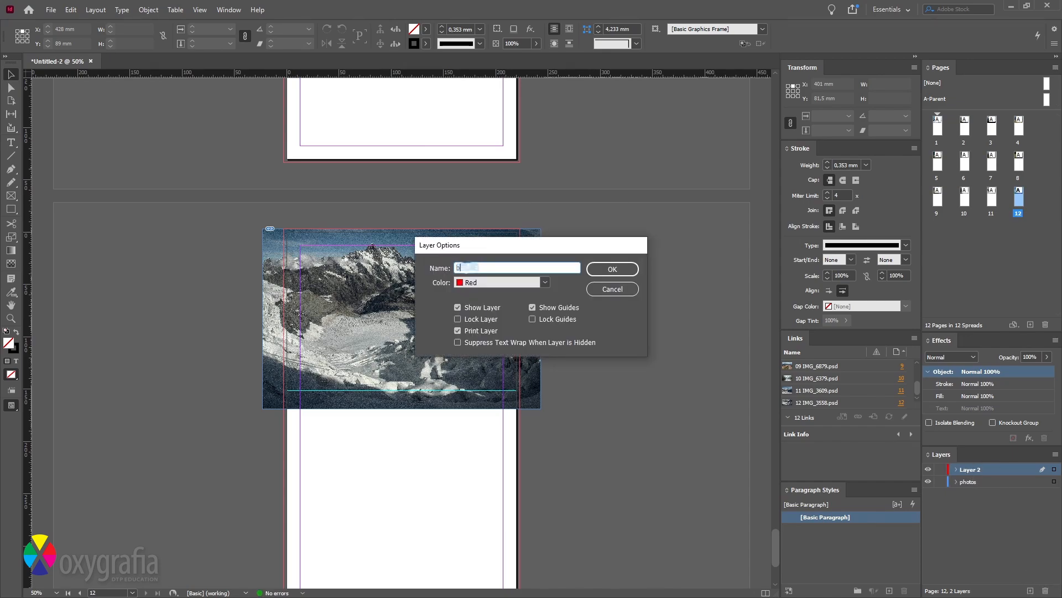
type("kgs")
key("Return")
- Go to page 1, hide the photos layer and move the bkgs layer beneath it
double_click(939, 128)
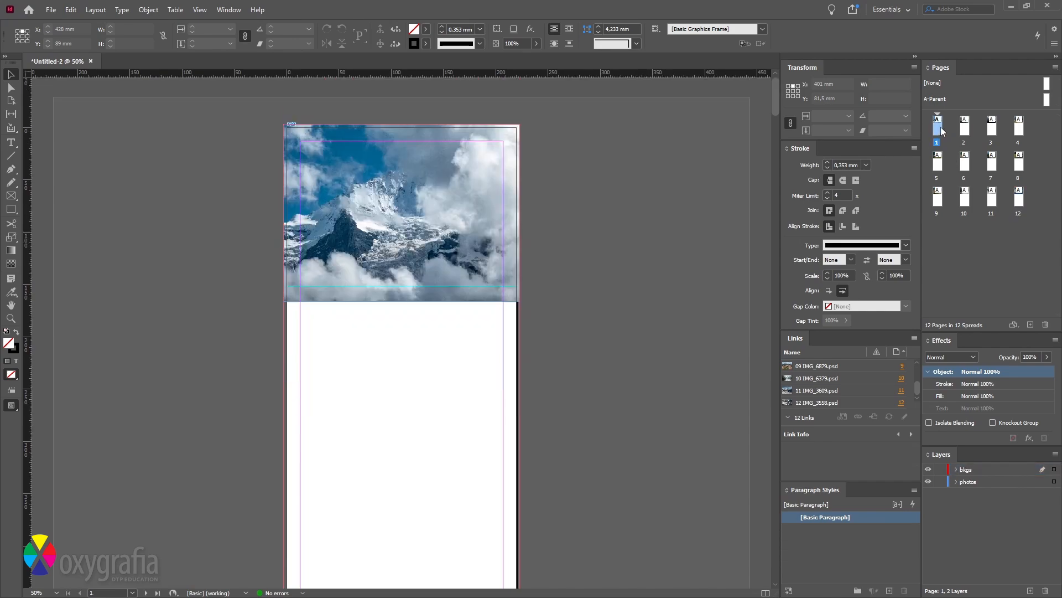
left_click(931, 482)
left_click(989, 472)
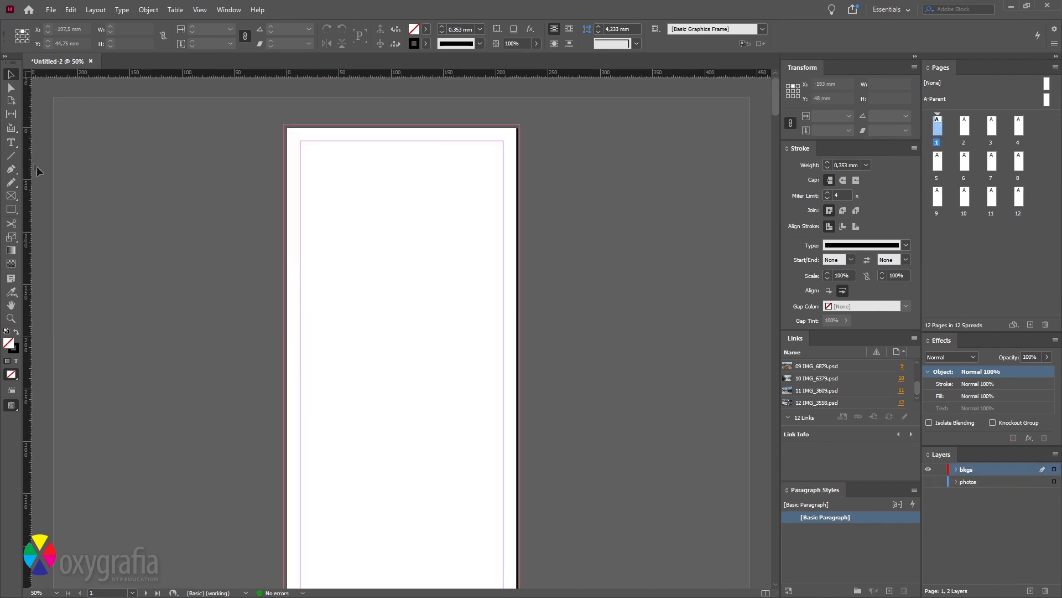
left_click_drag(988, 488, 968, 490)
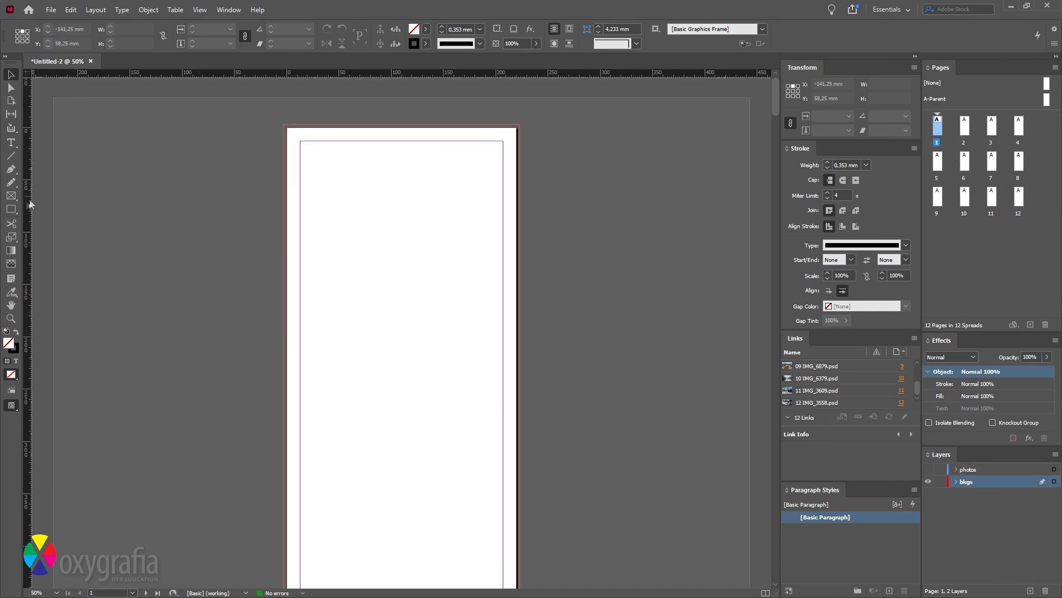
- Set up the Rectangle tool with a green fill and no stroke
left_click(11, 209)
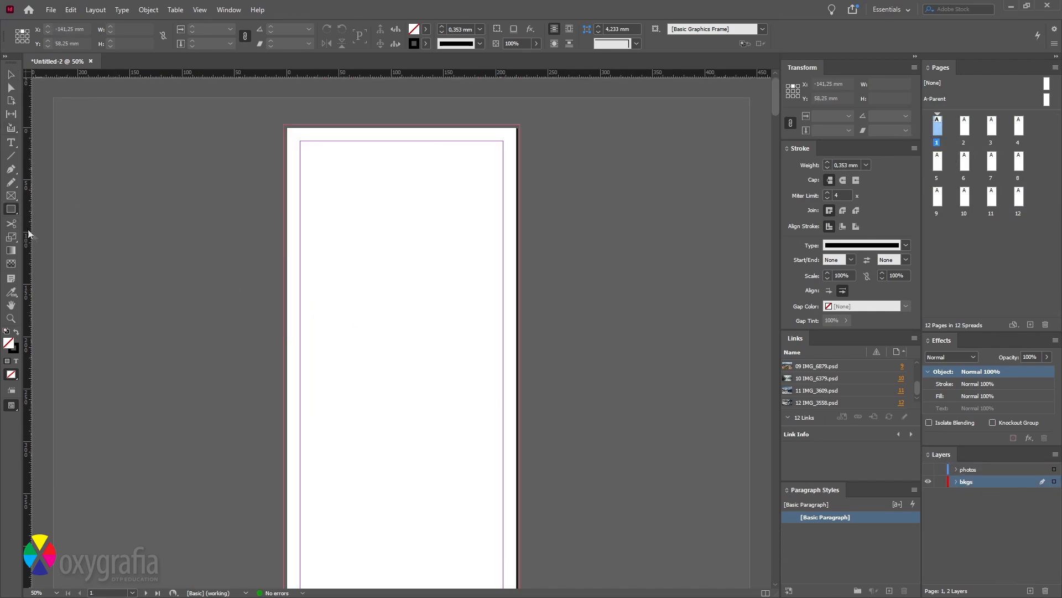
key("shift+x")
double_click(10, 345)
left_click(412, 265)
left_click(668, 228)
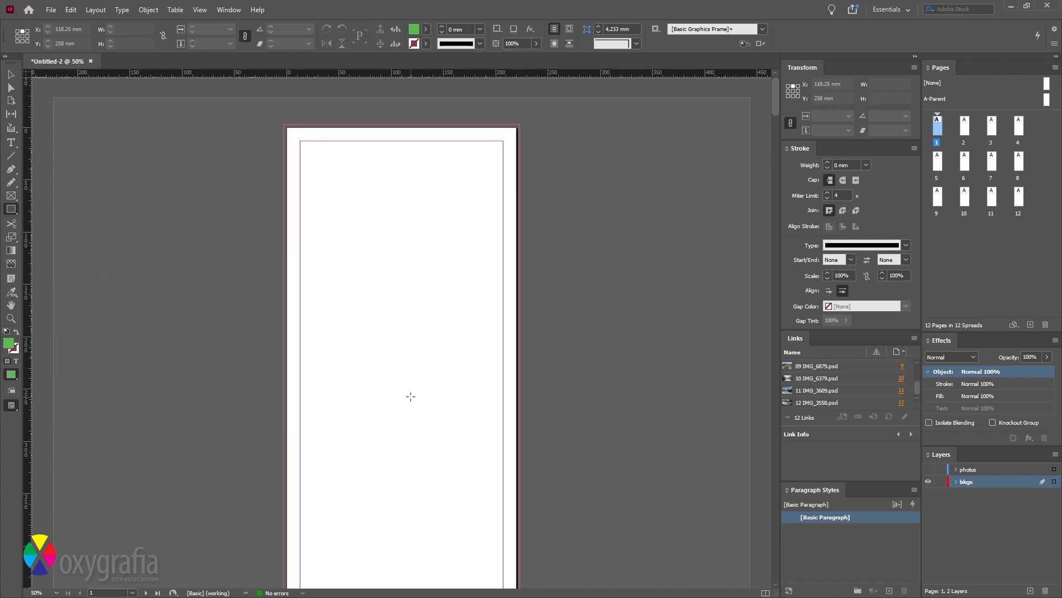
- Draw a 226 x 466 mm background rectangle on page 1 reaching the bleed edges on all sides, and select it
scroll(169, 303, "down", 1)
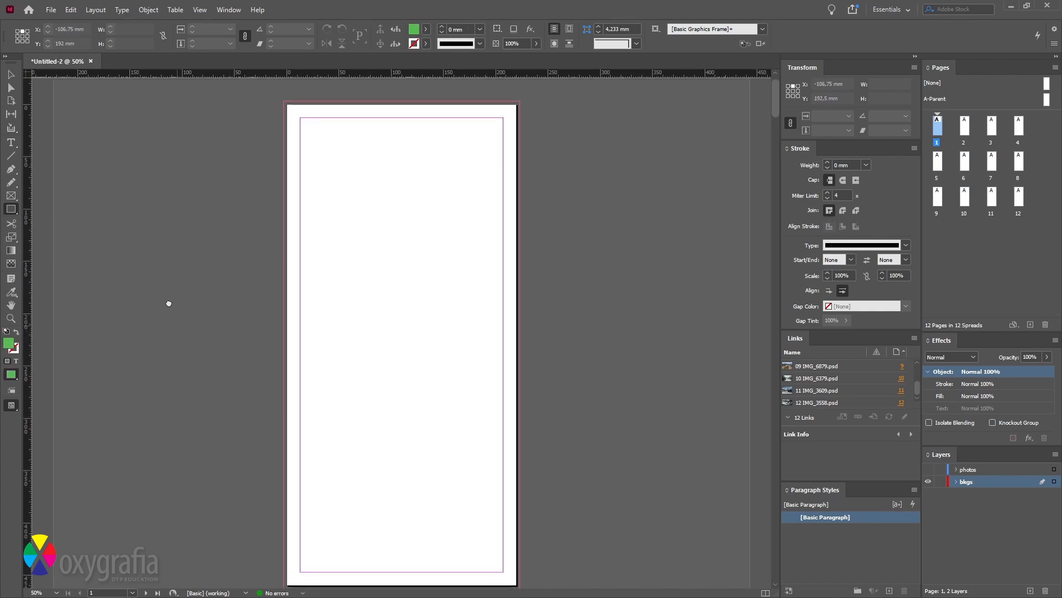
left_click_drag(168, 303, 168, 312)
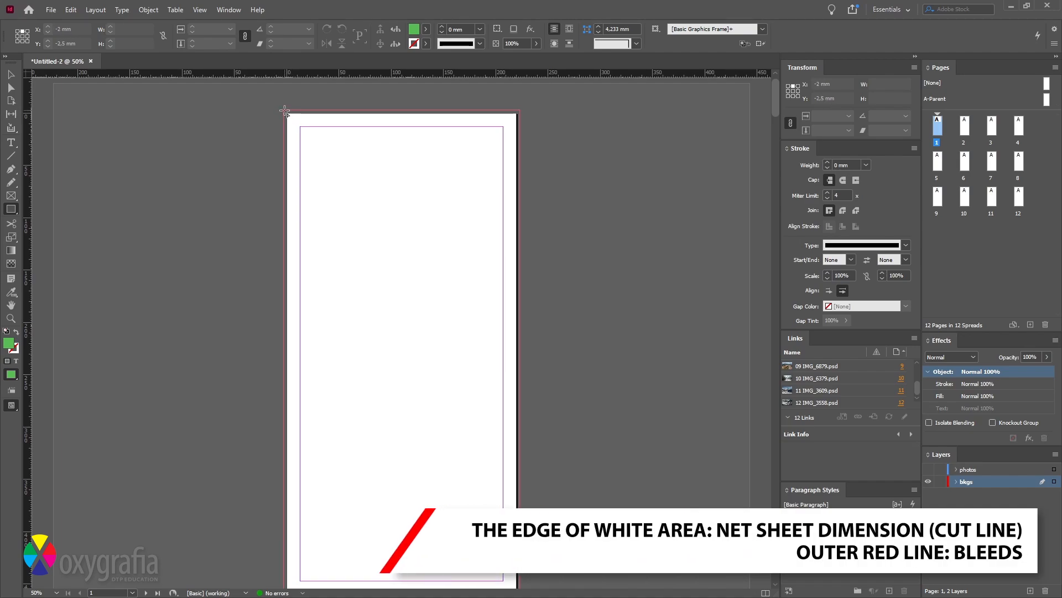
left_click_drag(285, 110, 520, 561)
key("v")
left_click(548, 481)
scroll(414, 320, "up", 1)
left_click(414, 321)
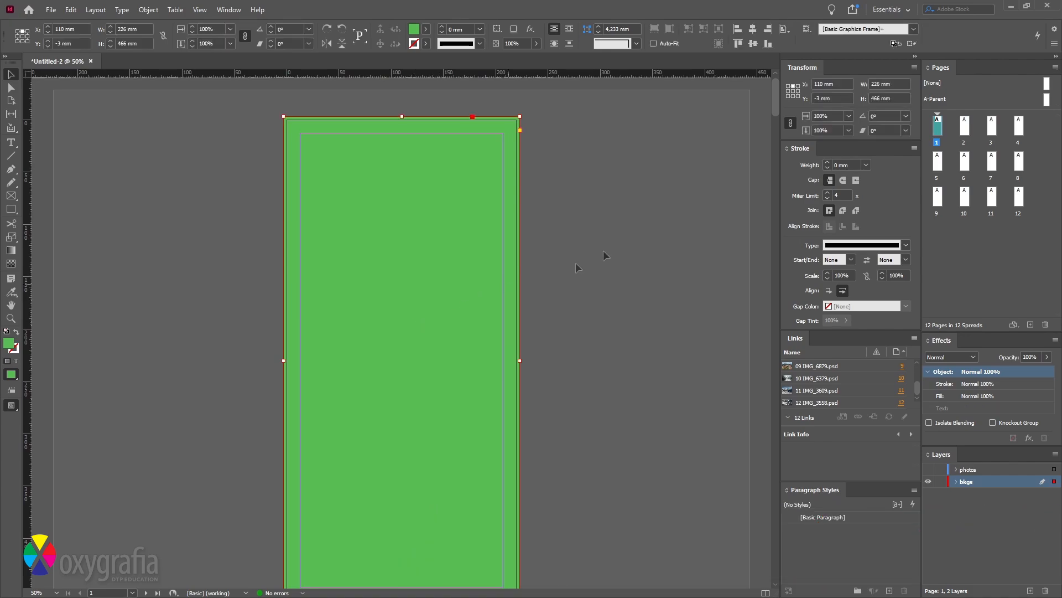
- Go to page 2 and bring the whole page into view
double_click(962, 131)
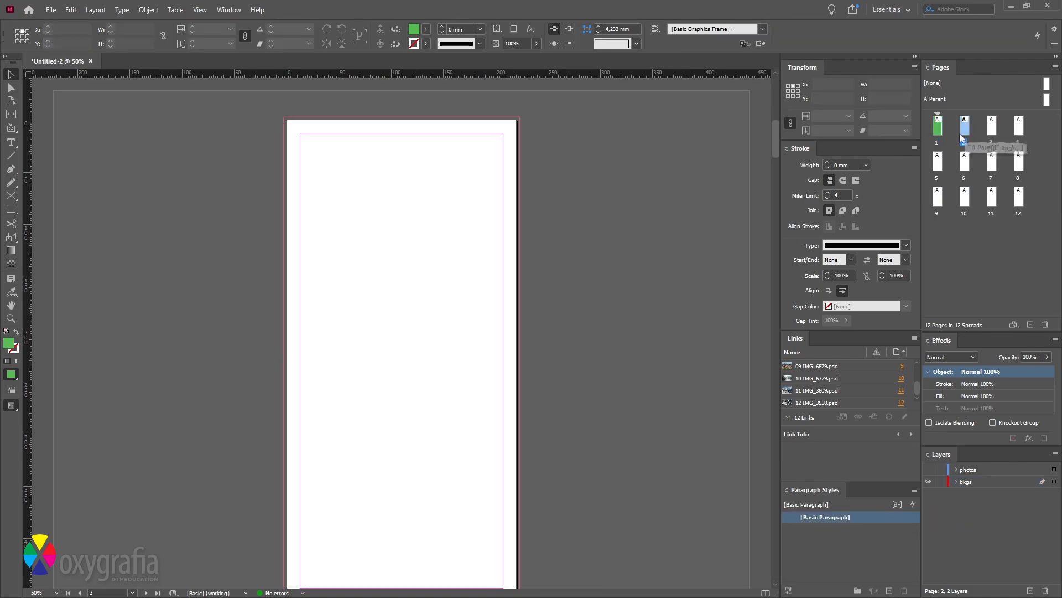
left_click_drag(659, 277, 601, 261)
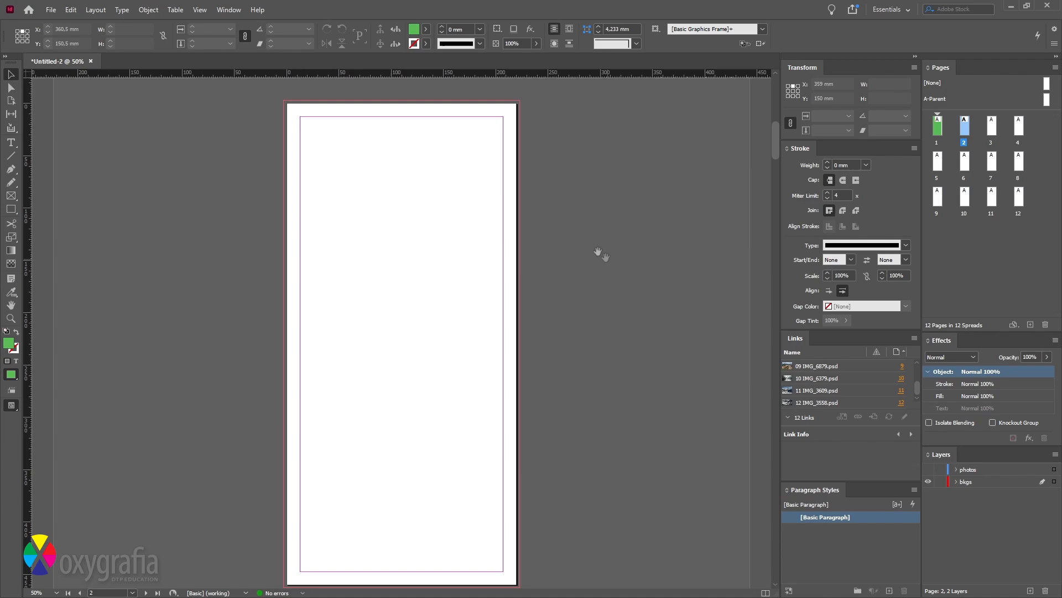
left_click(76, 10)
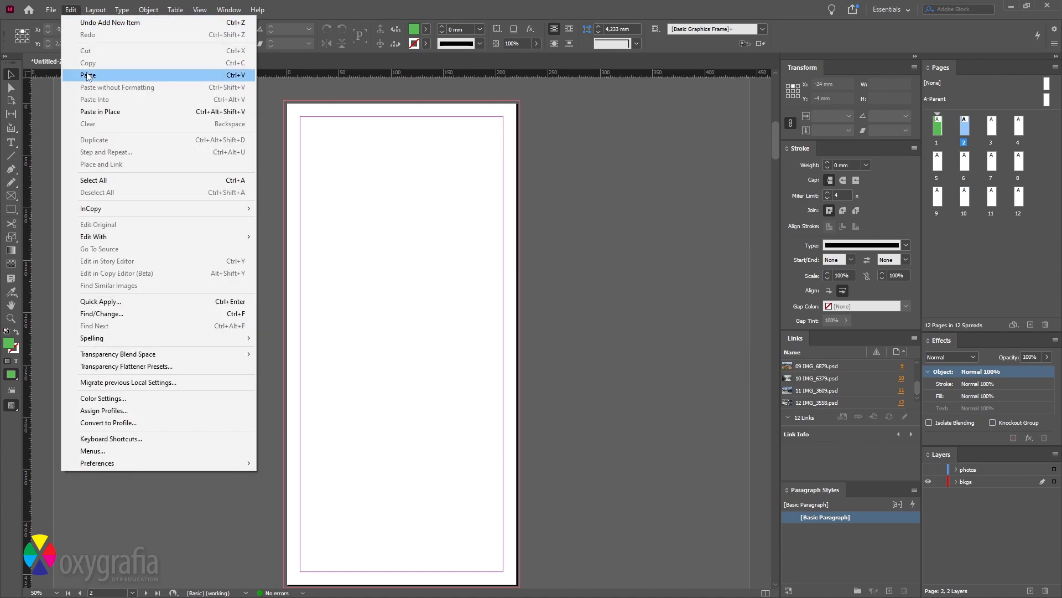
left_click(87, 75)
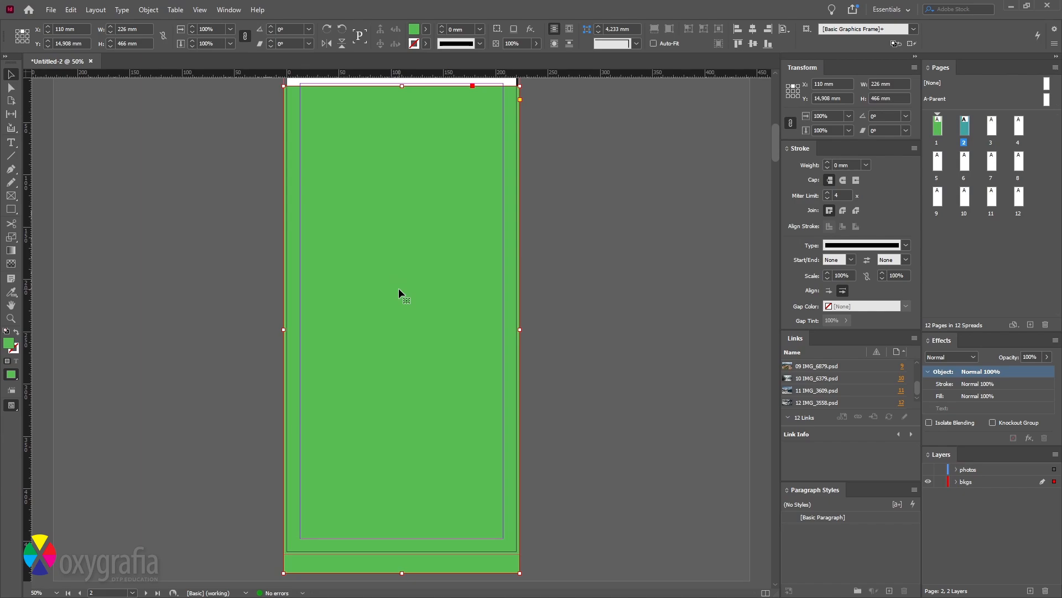
key("ctrl+z")
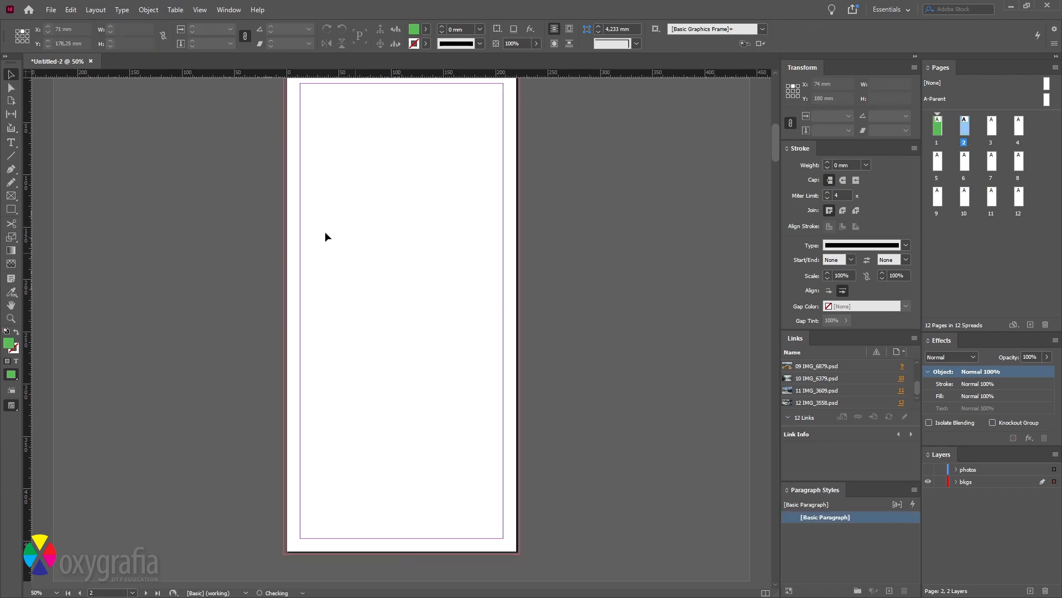
- Paste the green background rectangle in place on page 2 and on each of pages 3 to 6
left_click(65, 11)
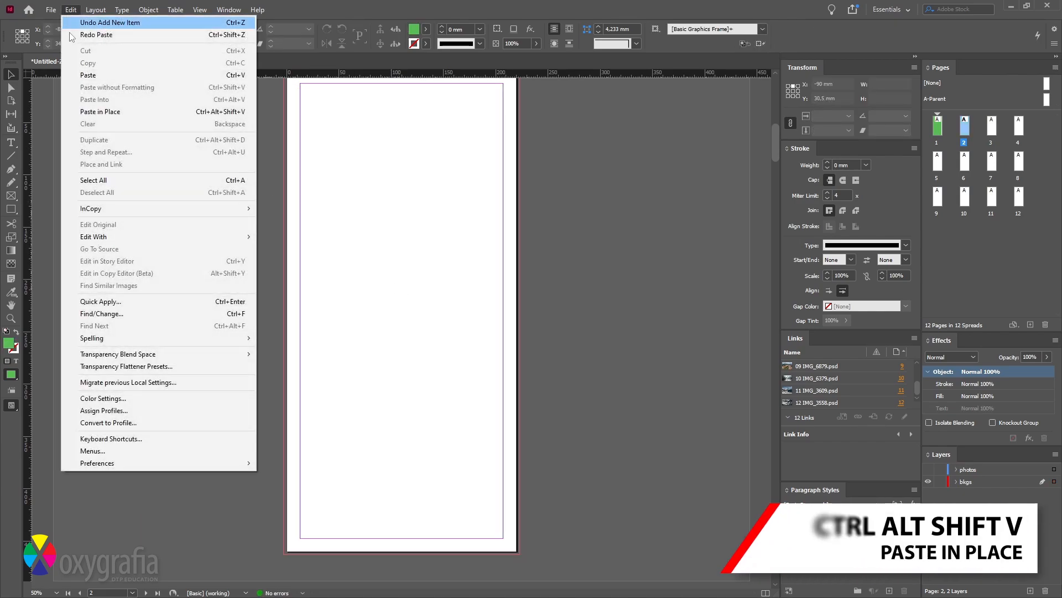
left_click(230, 116)
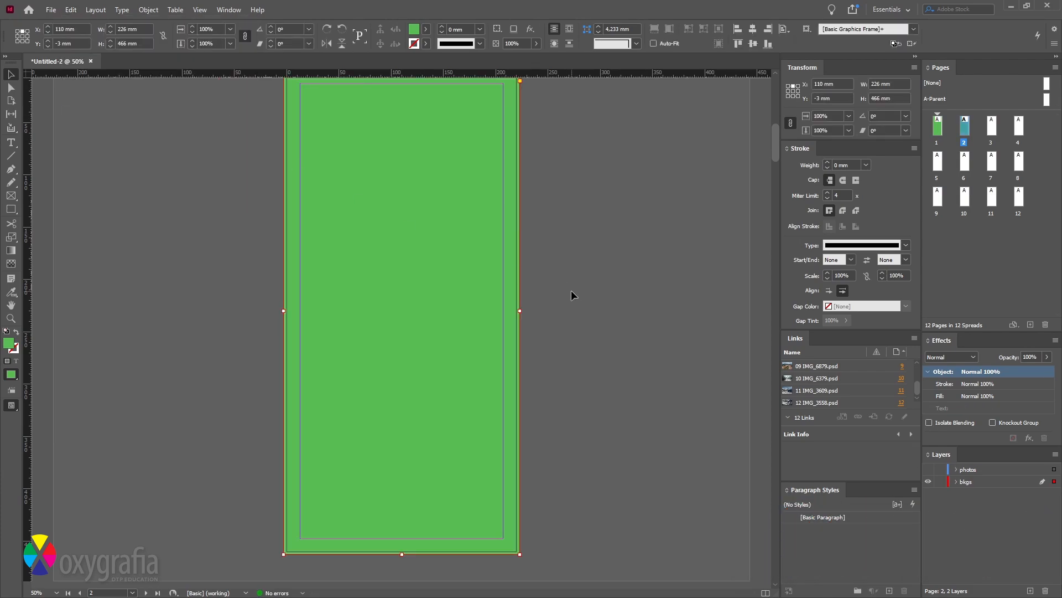
key("shift+Page_Down")
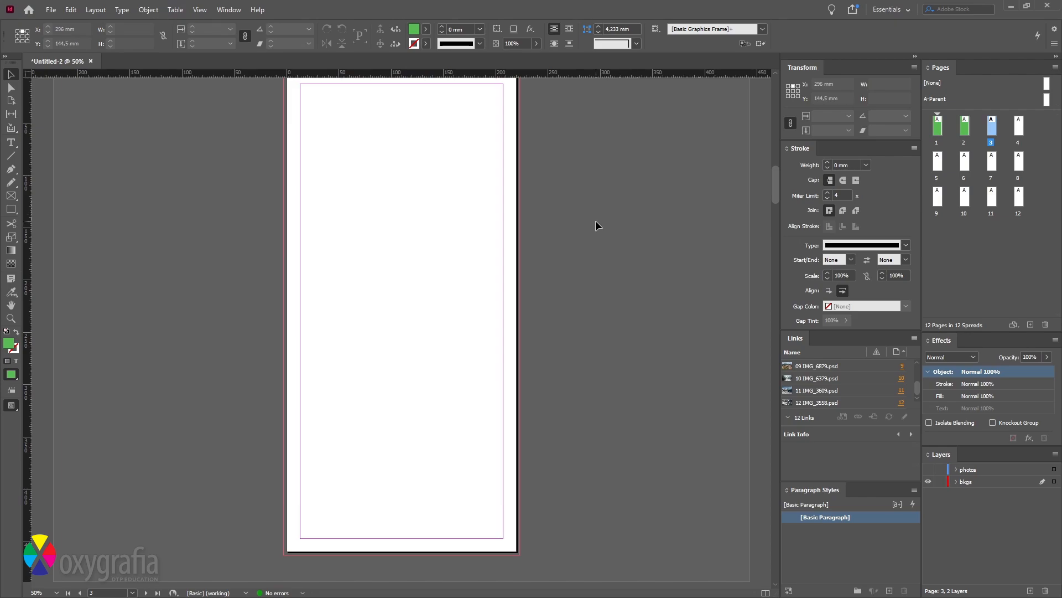
key("ctrl+alt+shift+v")
key("shift+Page_Down")
key("ctrl+alt+shift+v")
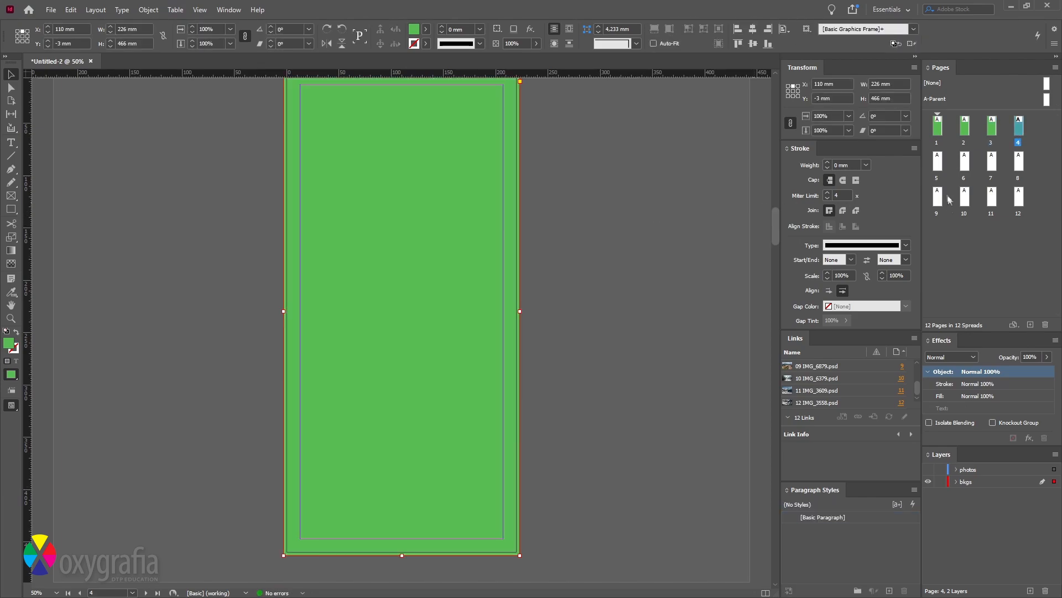
key("shift+Page_Down")
key("ctrl+alt+shift+v")
key("shift+Page_Down")
key("ctrl+alt+shift+v")
- Paste the green background rectangle in place on each of pages 7 to 12
key("shift+Page_Down")
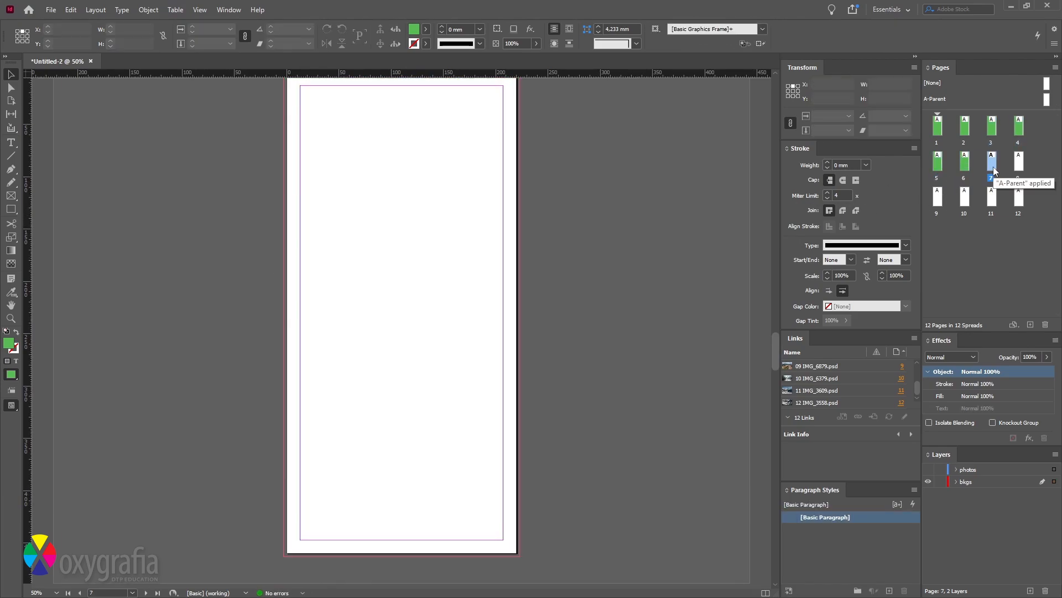
key("ctrl+alt+shift+v")
key("shift+Page_Down")
key("ctrl+alt+shift+v")
key("shift+Page_Down")
key("ctrl+alt+shift+v")
key("shift+Page_Down")
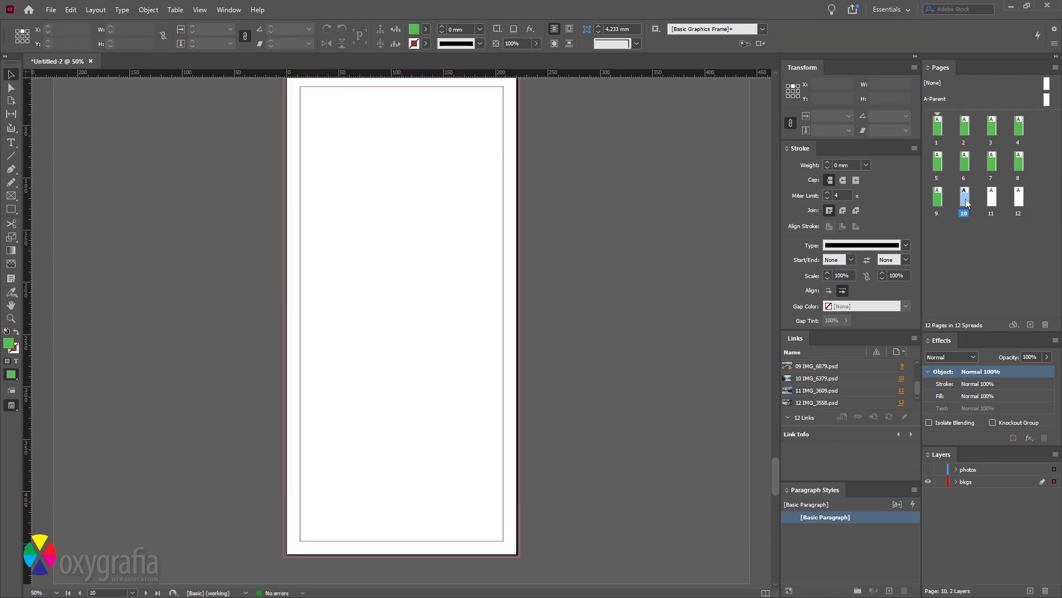
key("ctrl+alt+shift+v")
key("shift+Page_Down")
key("ctrl+alt+shift+v")
key("shift+Page_Down")
key("ctrl+alt+shift+v")
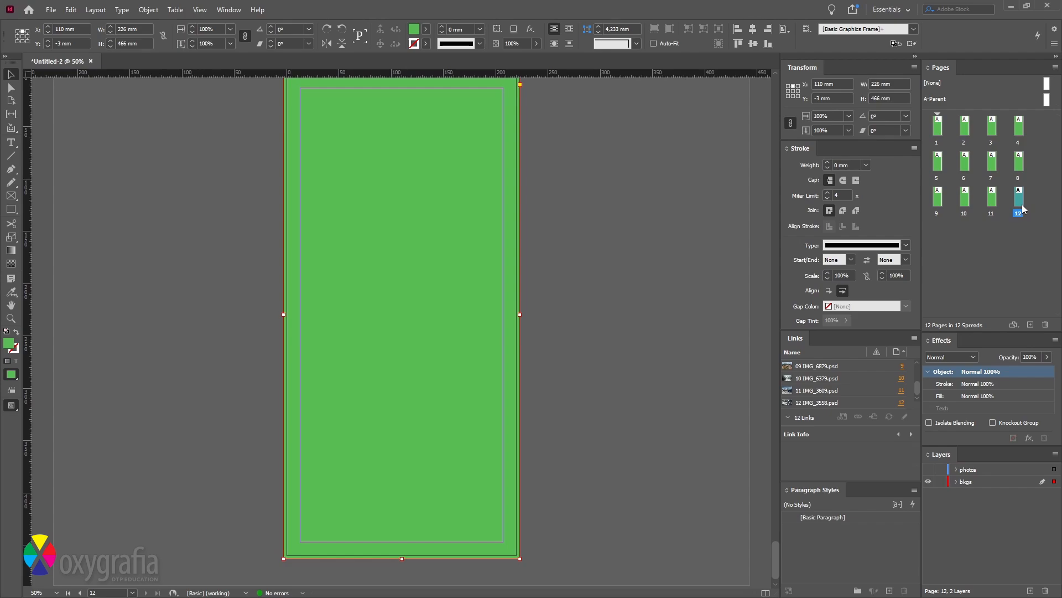
- Show the photos layer and fill page 1's background with a blue-grey sampled from the clouds at the photo's lower edge
double_click(939, 134)
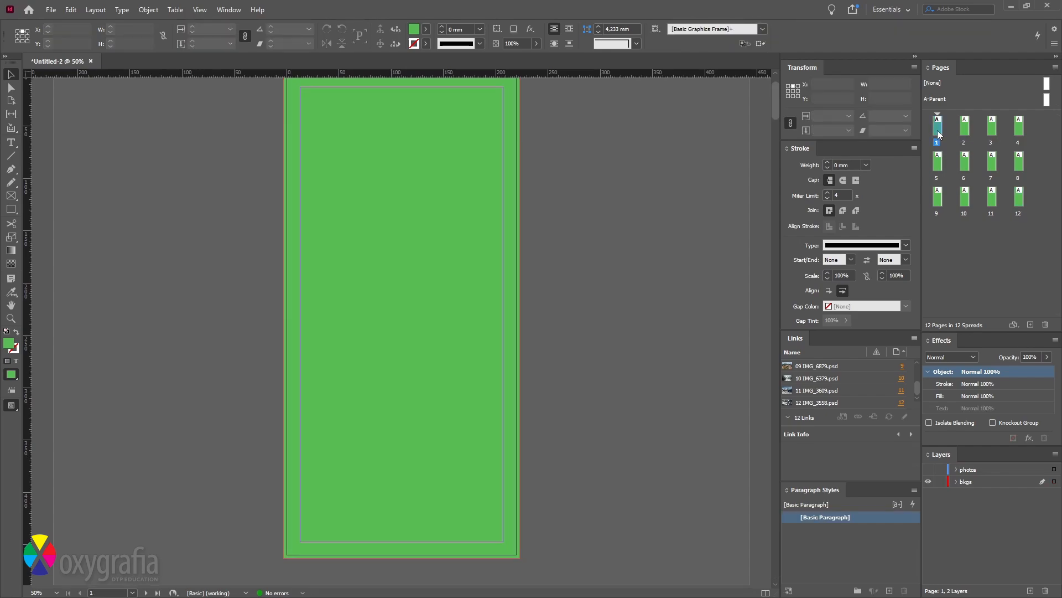
left_click(929, 470)
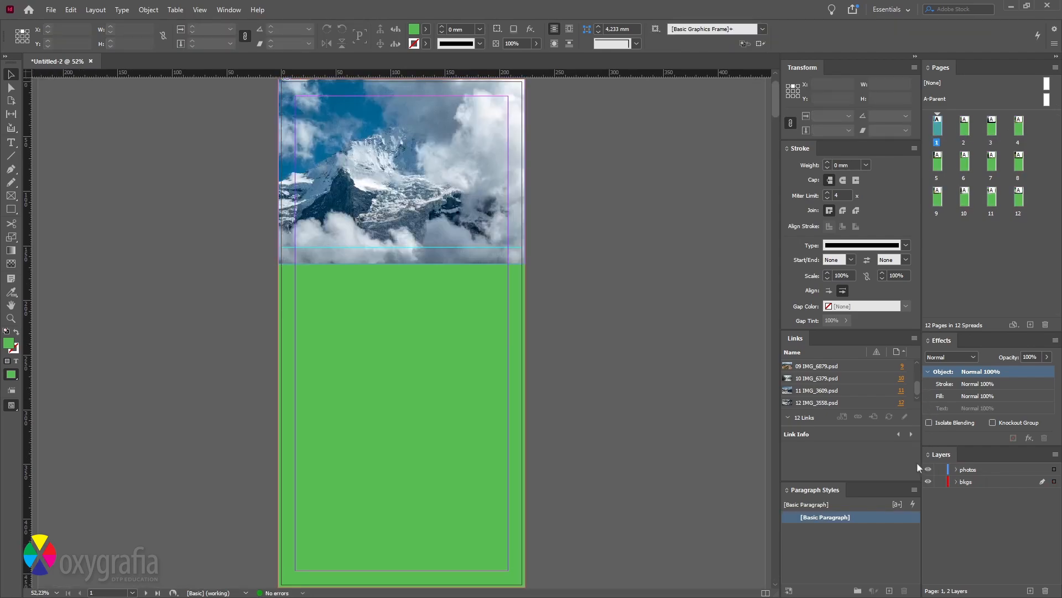
left_click(435, 342)
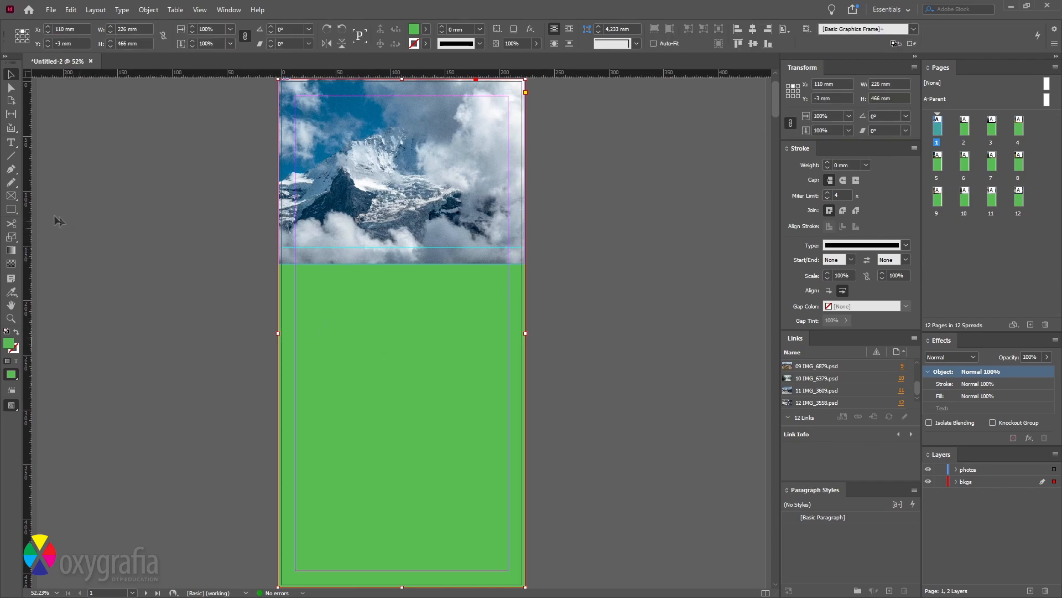
key("i")
left_click(360, 256)
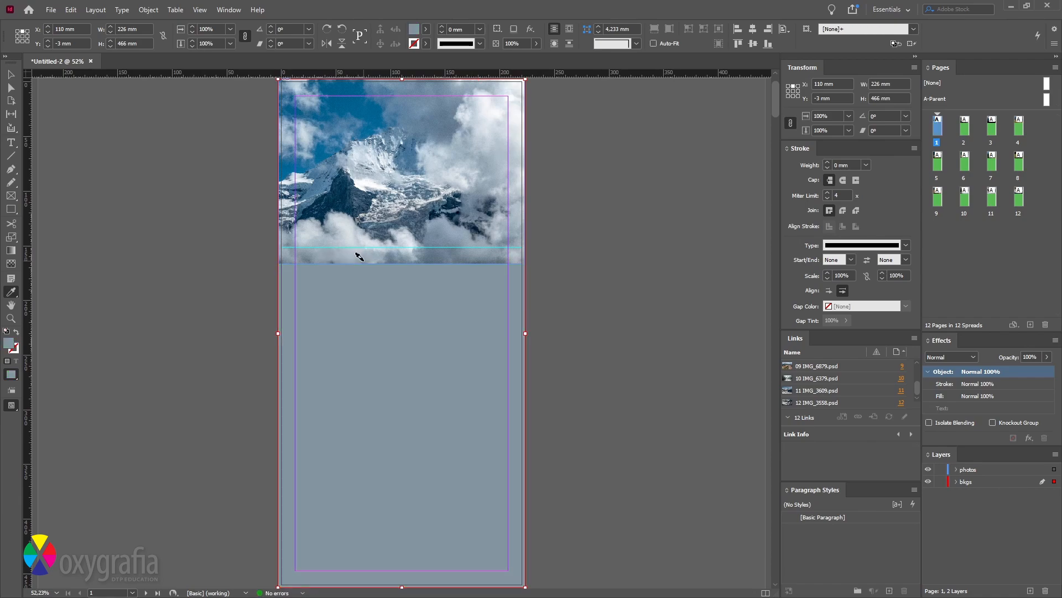
key("v")
- Fill page 2's background with a near-black tone sampled from the dark trees at the bottom of its photo
double_click(963, 133)
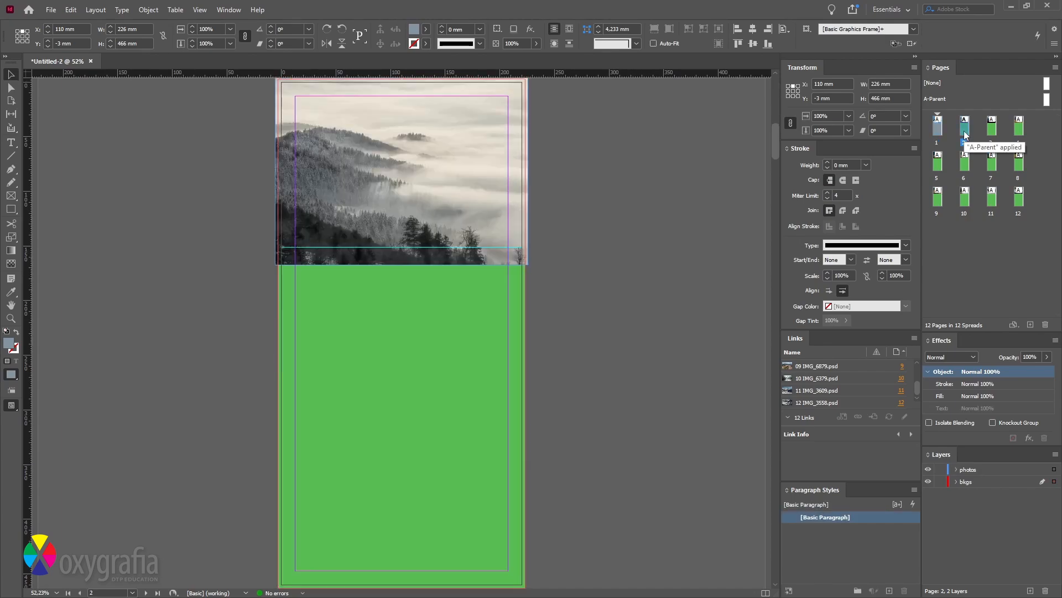
left_click(423, 315)
key("i")
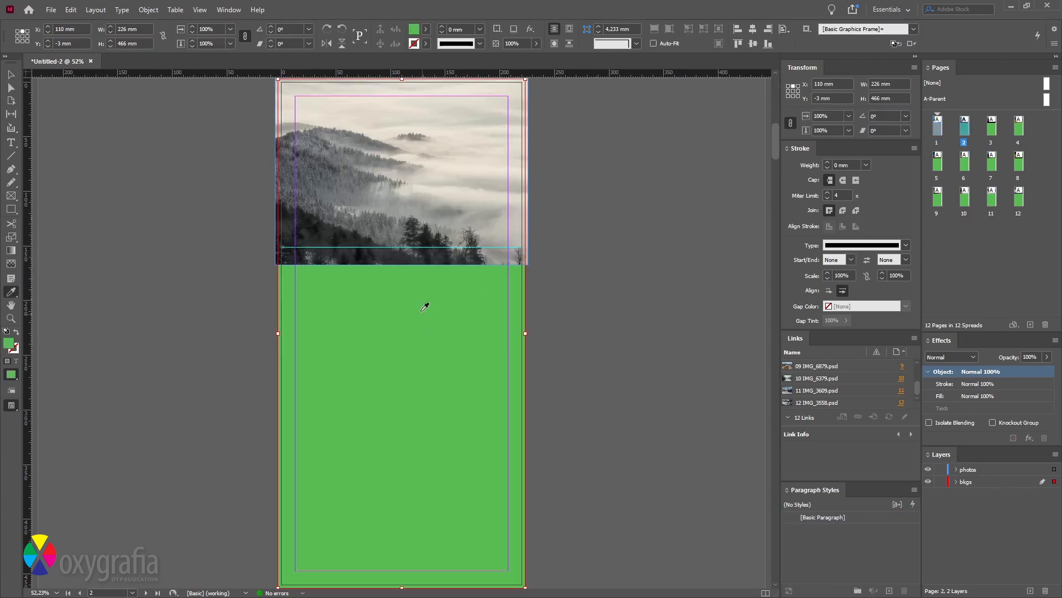
left_click(385, 253)
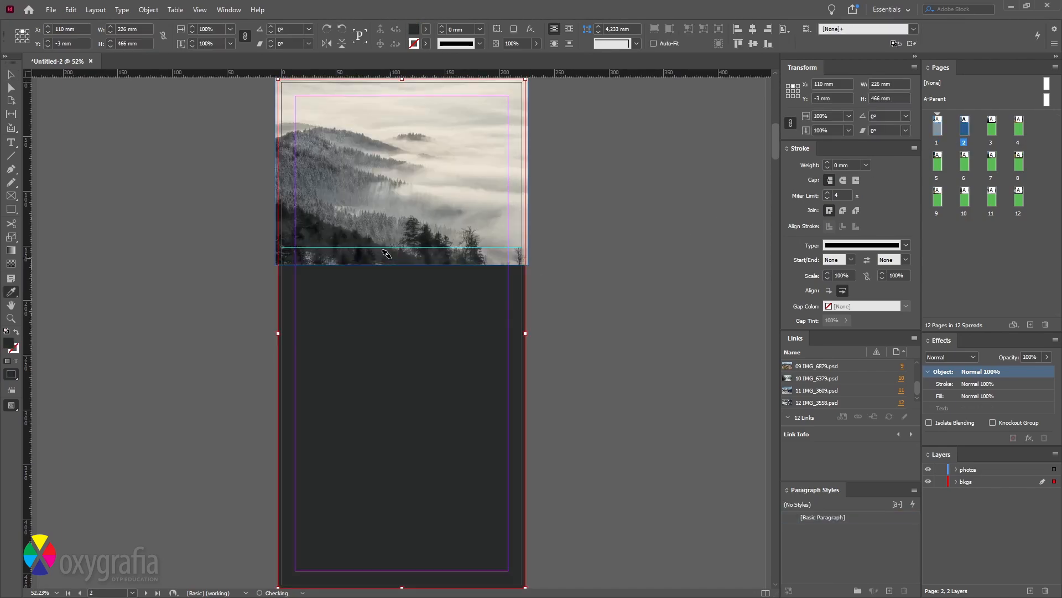
- Fill page 3's background with black sampled from the dark ground at the bottom of its photo
double_click(990, 132)
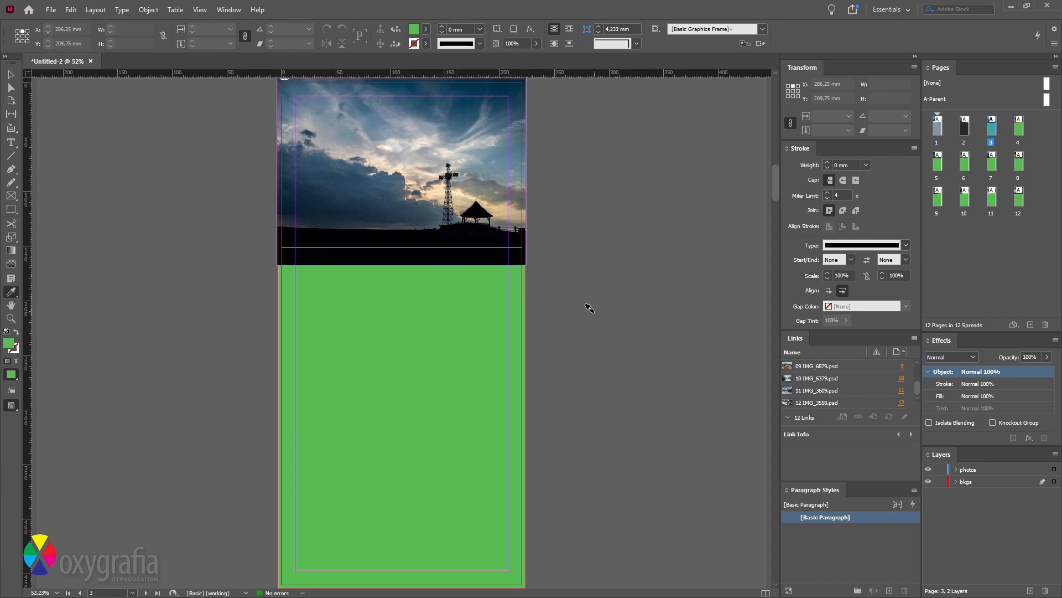
key("v")
left_click(438, 318)
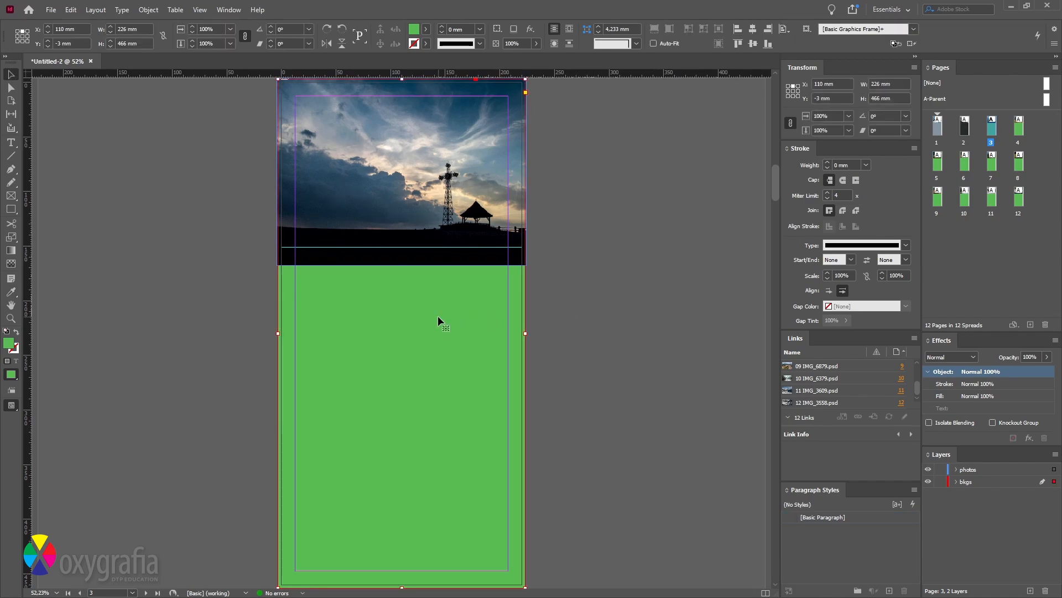
key("i")
left_click(419, 259)
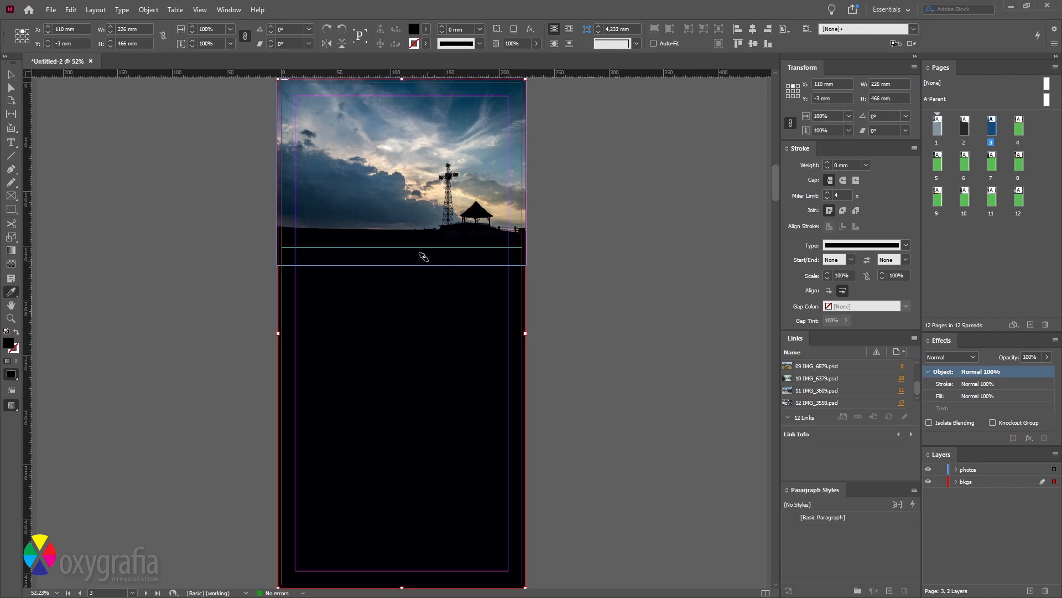
- Fill page 4's background with a tan tone sampled from the grass along its photo's lower edge
double_click(1019, 132)
key("v")
left_click(498, 303)
key("i")
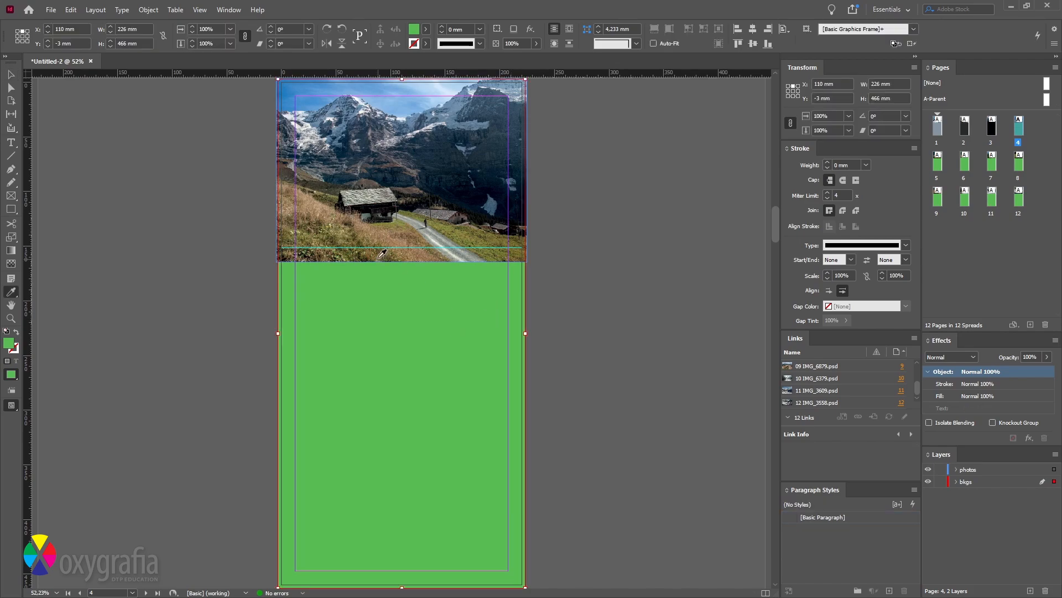
left_click(376, 256)
- Fill page 5's background with a brown sampled from the ground along its photo's lower edge
double_click(934, 167)
key("v")
left_click(451, 322)
key("i")
left_click(398, 261)
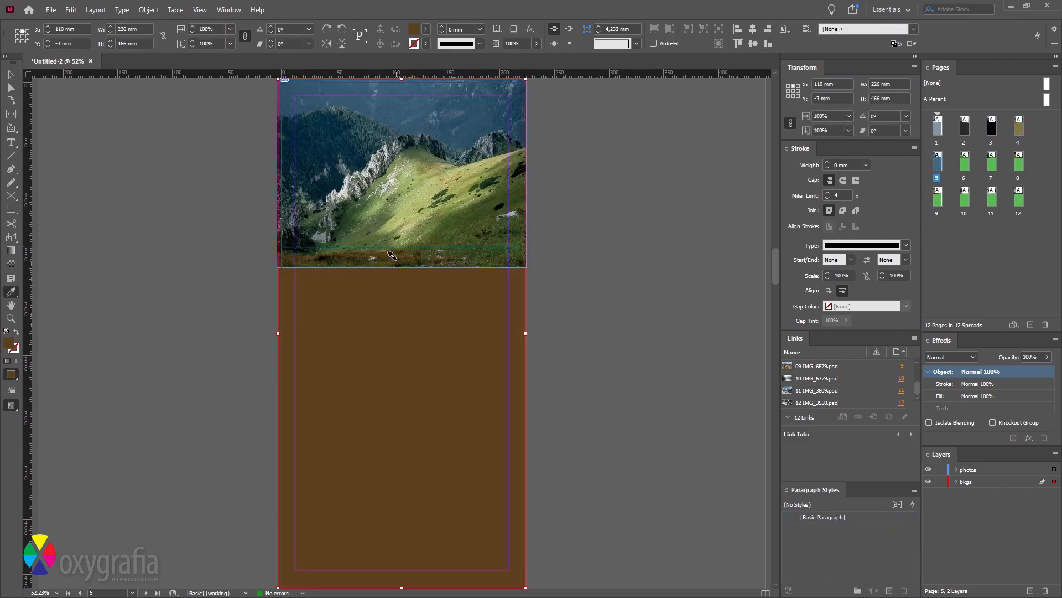
- Fill page 6's background with a grey-green sampled from its lake photo's lower area, and deselect it
double_click(965, 161)
key("v")
left_click(492, 287)
key("i")
left_click(432, 250)
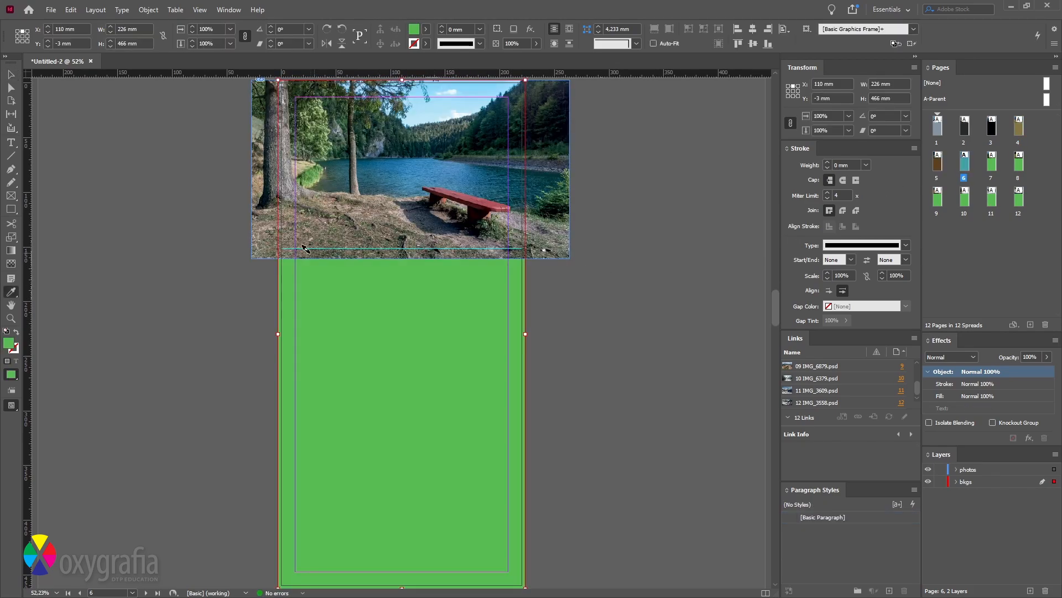
key("v")
key("ctrl+shift+a")
- Fill page 7's background with a green sampled from the vegetation beside the path at the bottom of its photo
double_click(991, 162)
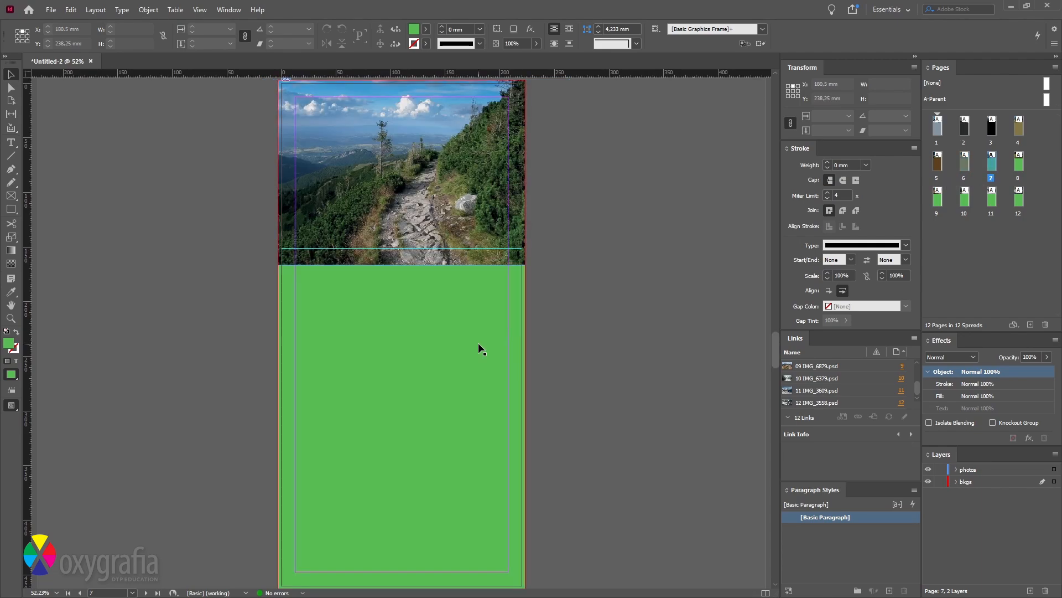
left_click(478, 343)
key("i")
left_click(463, 255)
key("v")
key("ctrl+shift+a")
left_click(474, 301)
key("i")
left_click(470, 254)
key("v")
left_click(587, 276)
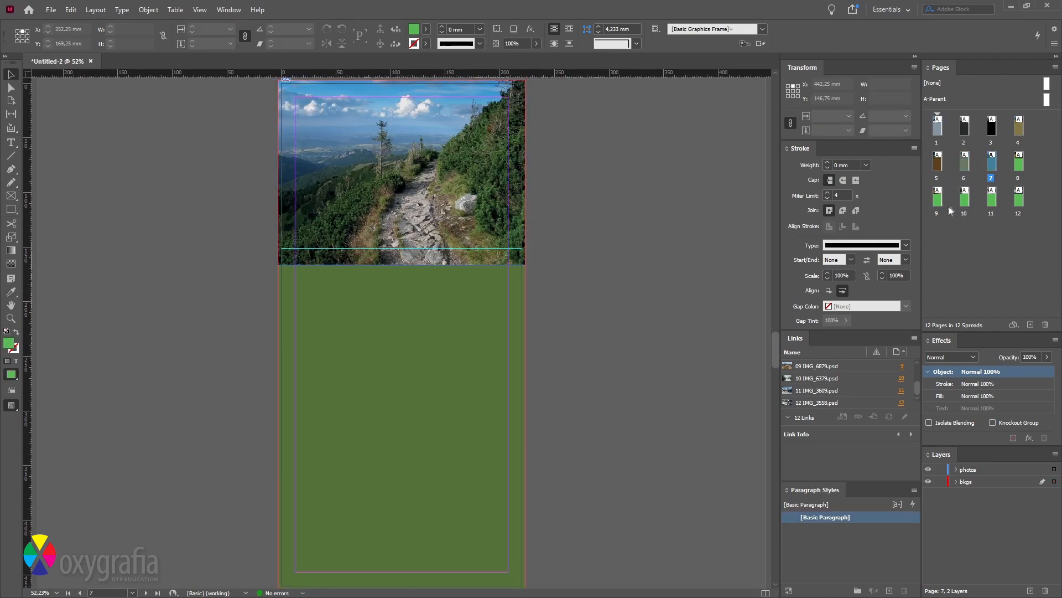
- Fill page 8's background with a dark olive tone sampled from its photo
double_click(1019, 167)
left_click(460, 292)
key("i")
left_click(586, 275)
- Fill page 9's background with an olive green sampled from the grass at the bottom of its photo
double_click(938, 198)
left_click(470, 323)
key("i")
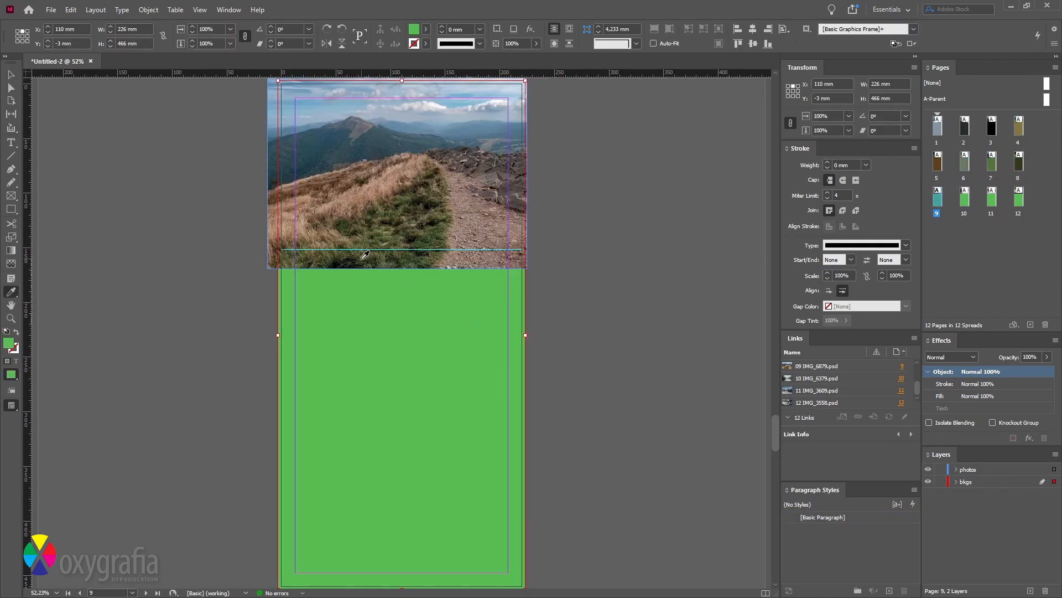
left_click(362, 256)
- Fill page 10's background with a dark grey tone sampled from its river photo, and clear the selection
double_click(965, 197)
left_click(496, 305)
key("ctrl+z")
key("v")
key("ctrl+z")
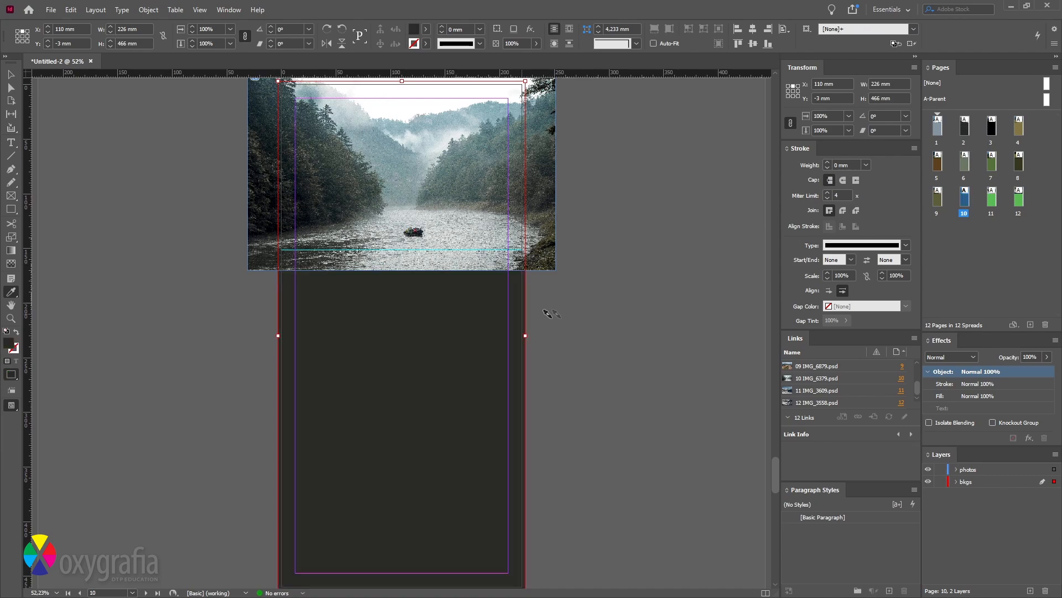
left_click_drag(541, 252, 527, 253)
left_click(634, 294)
- Fill page 11's background with a light grey sampled from the snow at the bottom of its photo
double_click(991, 197)
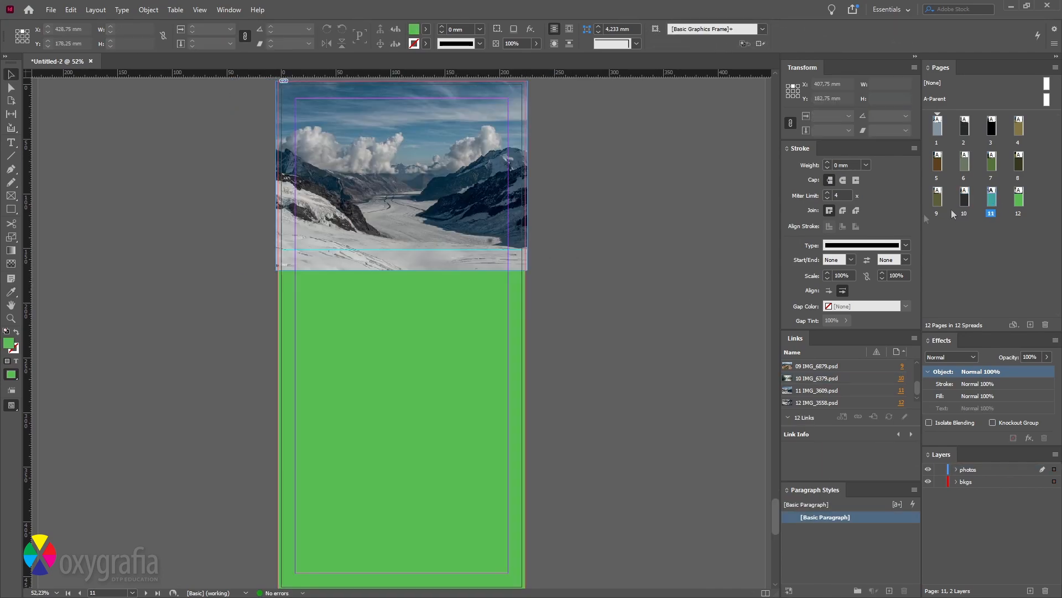
left_click(481, 306)
key("i")
left_click(419, 262)
- Fill page 12's background with a dark blue sampled from its photo's lower edge, and deselect it
double_click(1019, 201)
key("v")
left_click(456, 320)
key("i")
left_click(431, 263)
key("v")
left_click(617, 295)
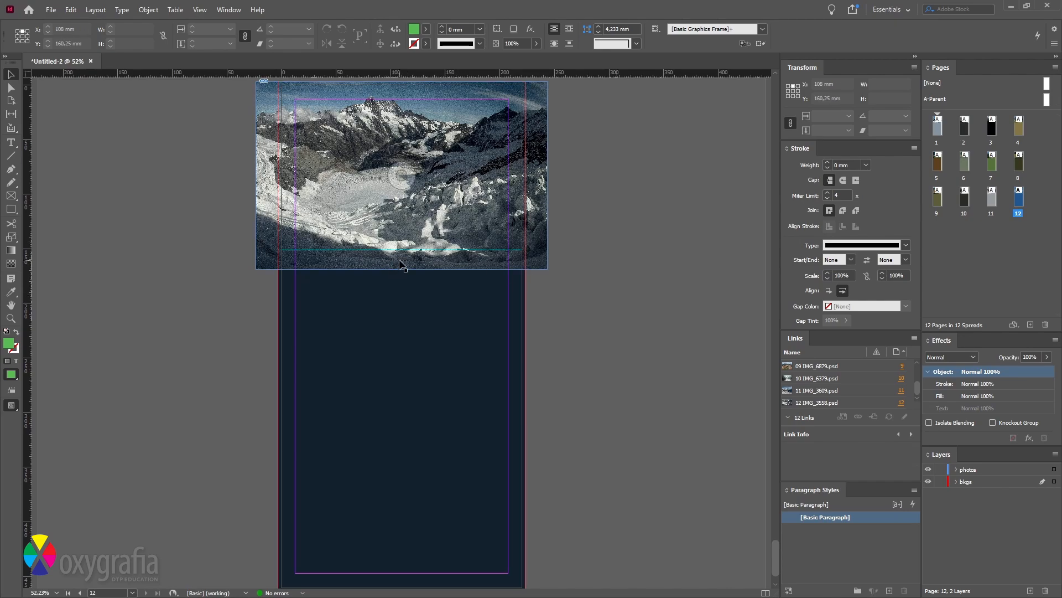
- Fade the bottom edge of page 1's photo into the background with a short vertical Gradient Feather
double_click(939, 127)
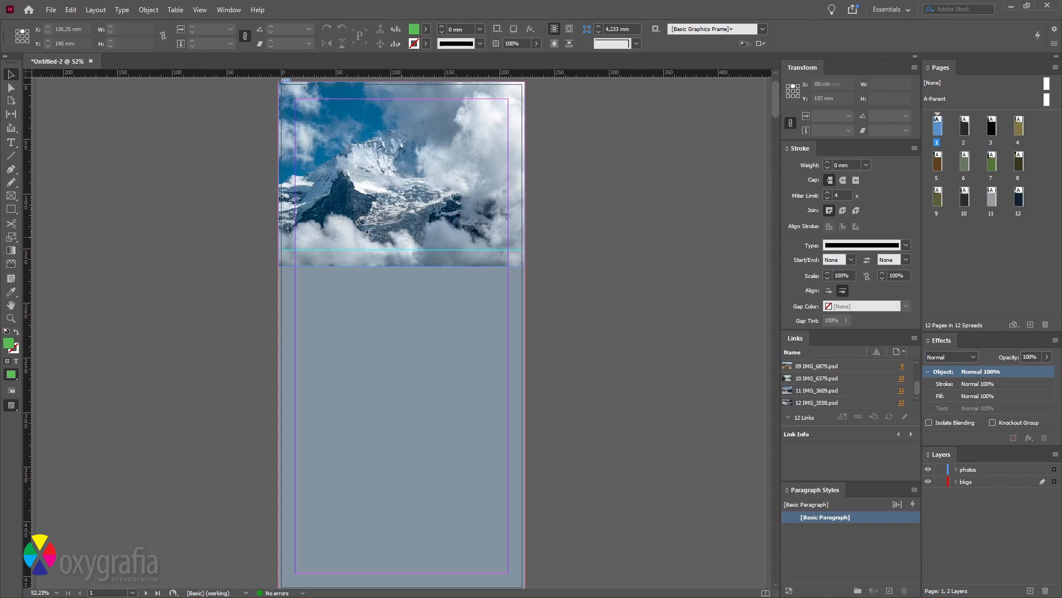
key("ctrl+=")
left_click(394, 304)
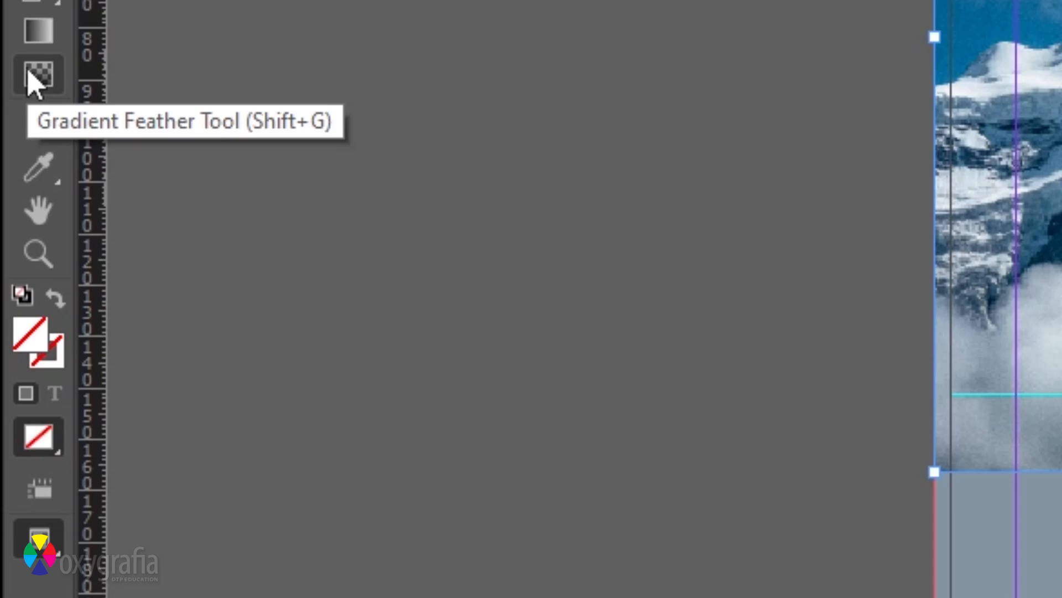
left_click(38, 75)
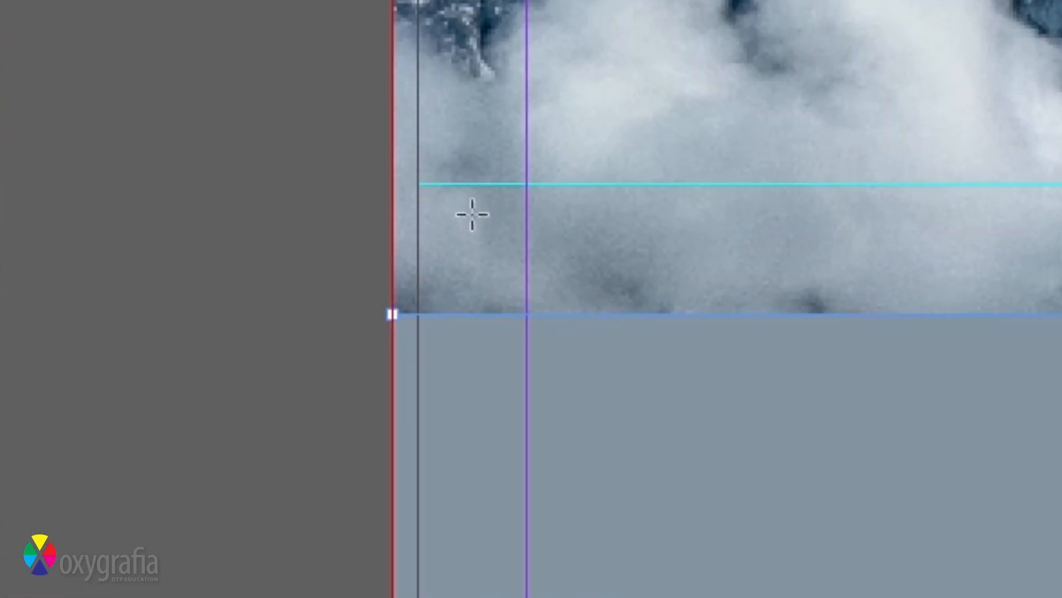
left_click_drag(471, 191, 470, 306)
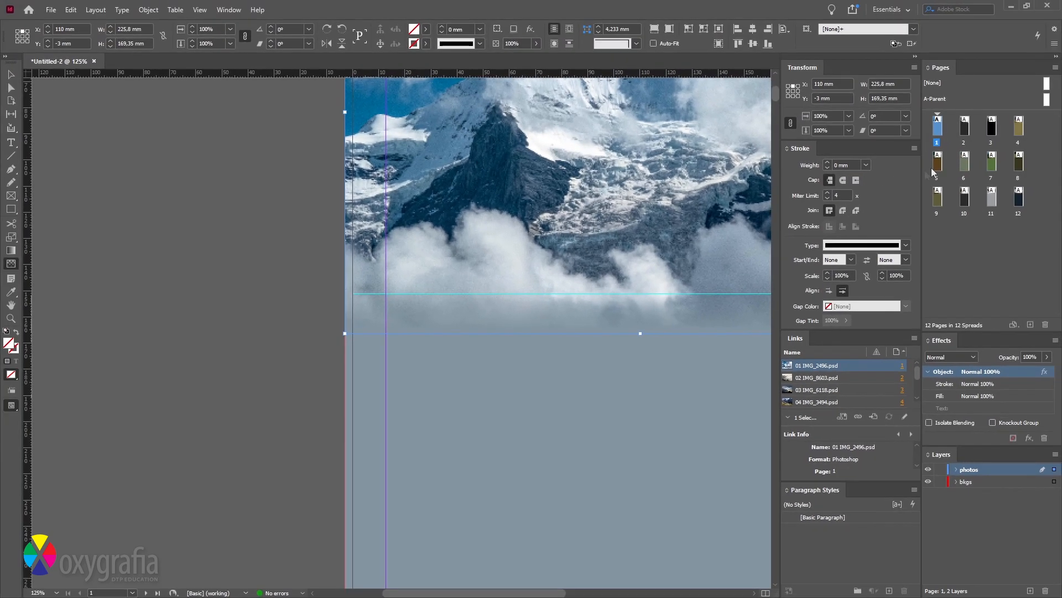
- Fade the bottom edge of page 2's photo into the background with a short vertical Gradient Feather, and check it in preview
double_click(963, 131)
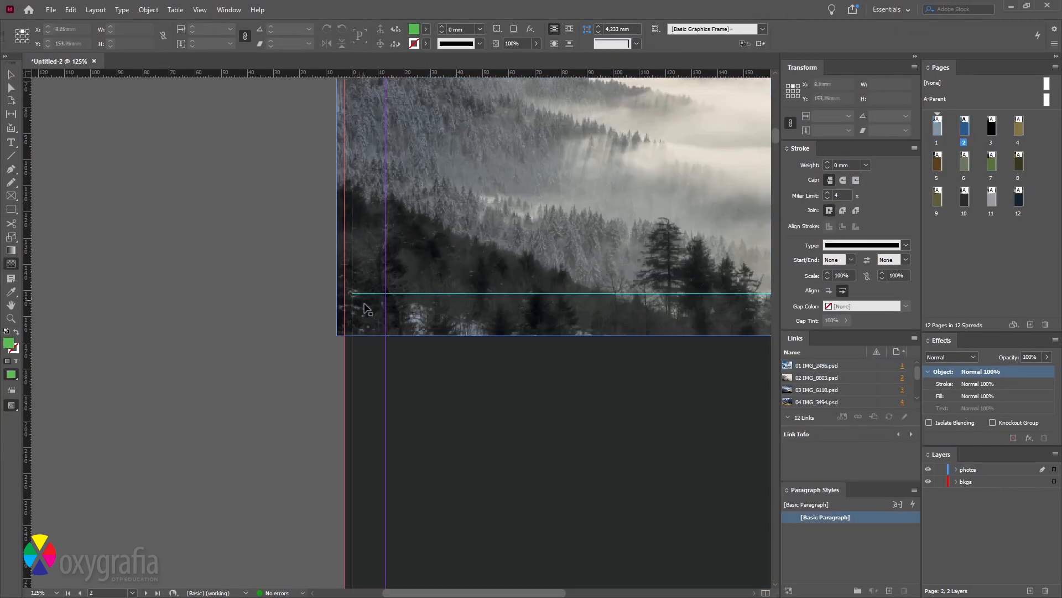
key("v")
left_click(369, 319)
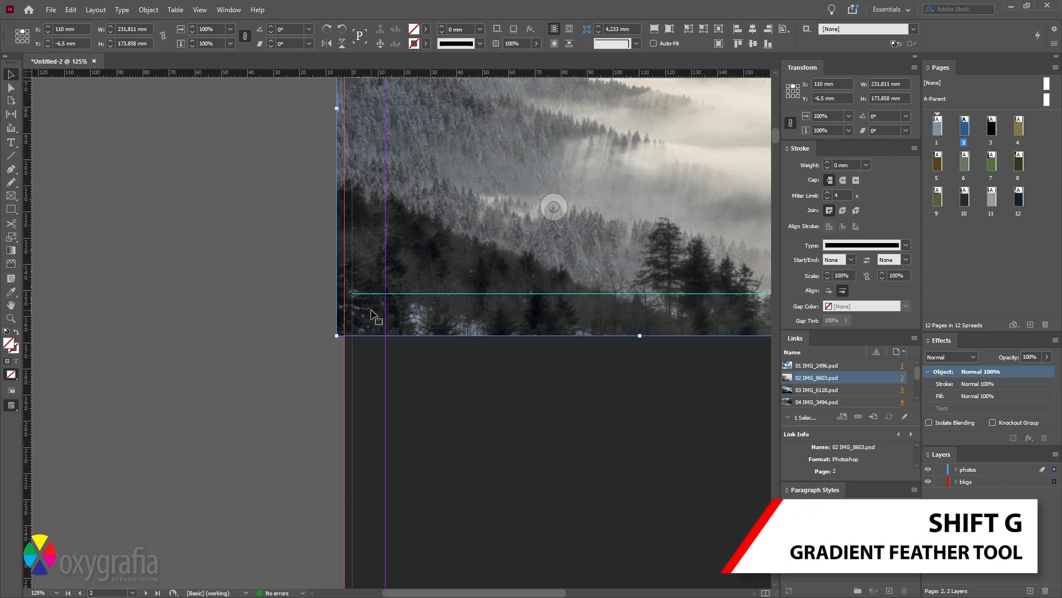
key("shift+g")
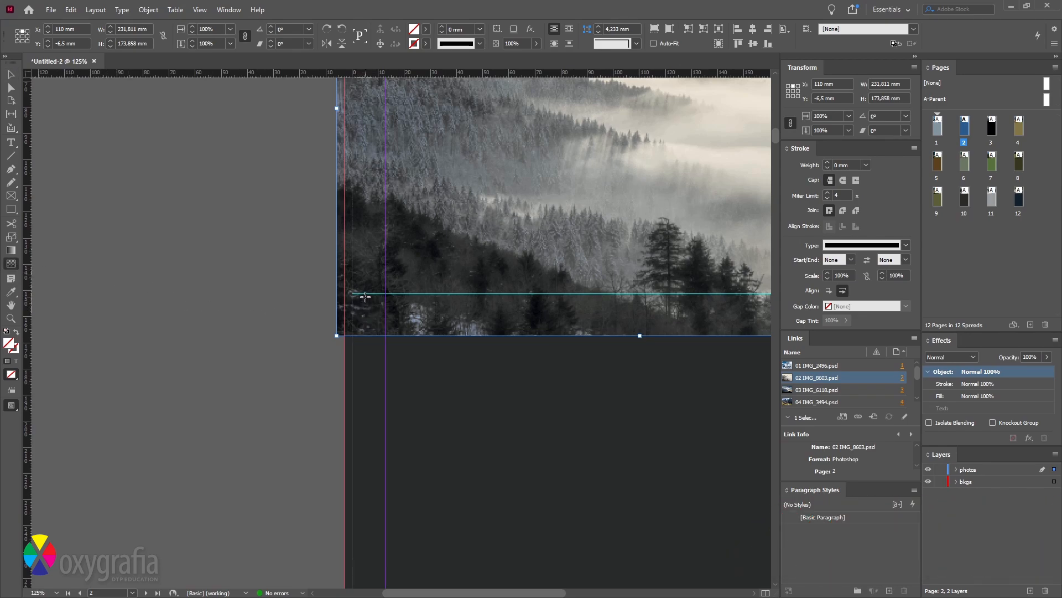
left_click_drag(365, 296, 363, 335)
key("v")
left_click(296, 346)
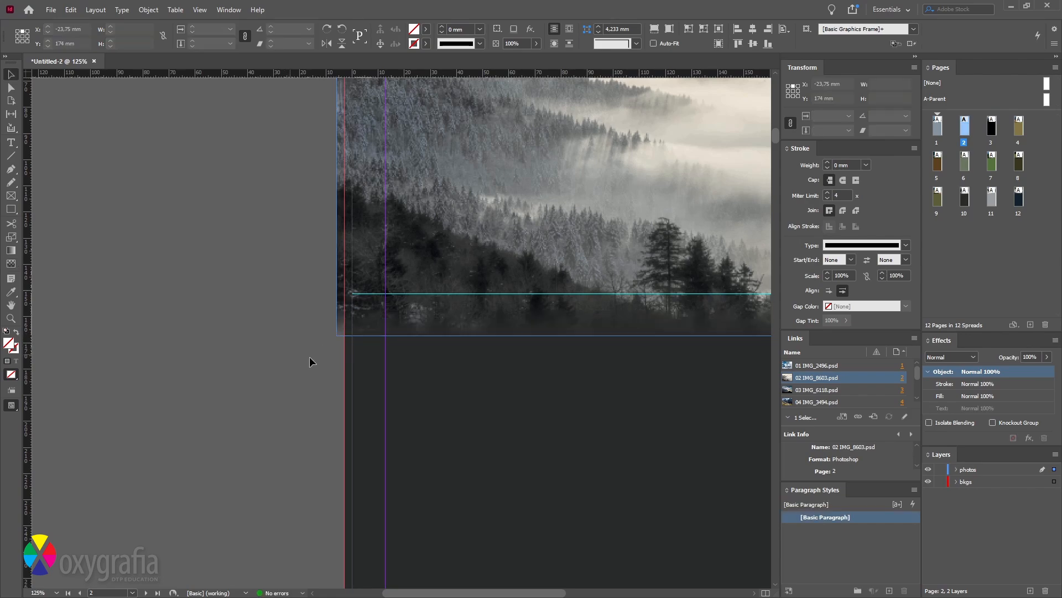
key("w")
key("w")
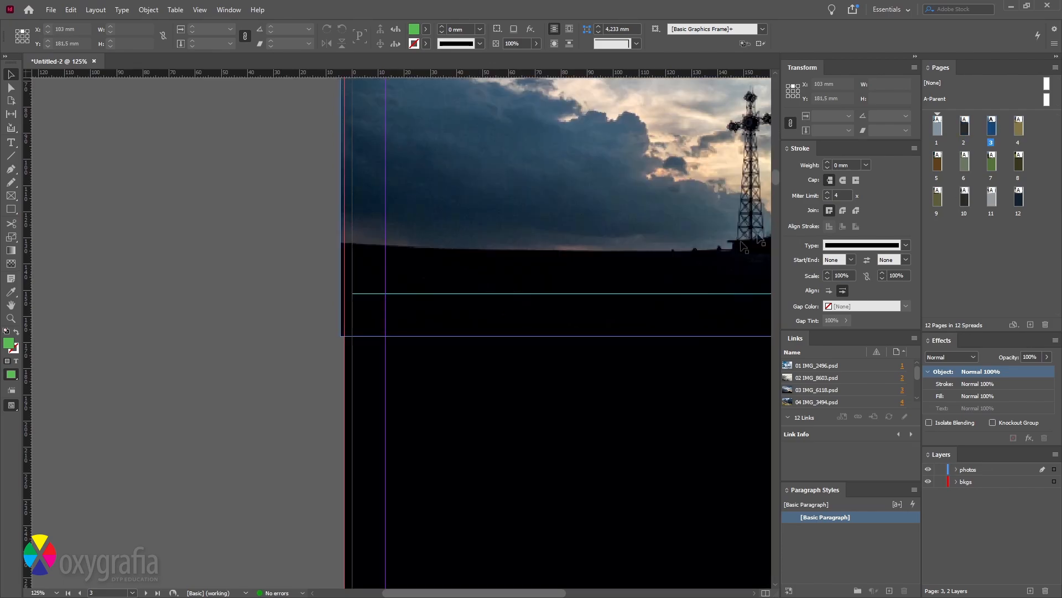
- Fade the bottom edge of page 4's photo into its background with a short vertical Gradient Feather
key("shift+Page_Down")
left_click(488, 320)
key("shift+Page_Down")
key("shift+Page_Down")
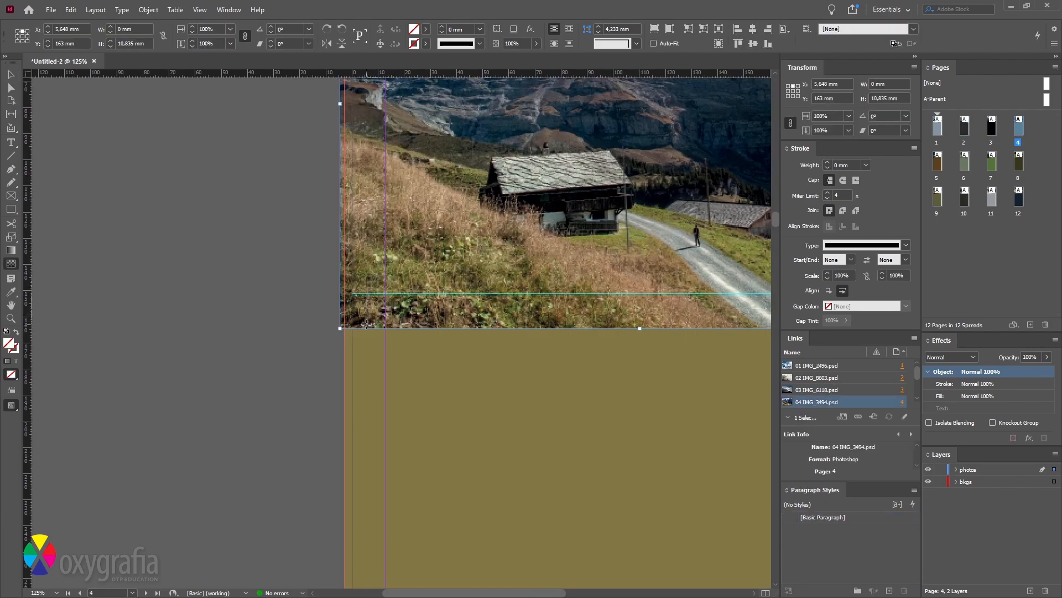
left_click(367, 297)
- Feather the lower edge of page 6's lakeside photo into the green background with a short vertical Gradient Feather
double_click(965, 171)
left_click(520, 299, "ctrl")
key("i")
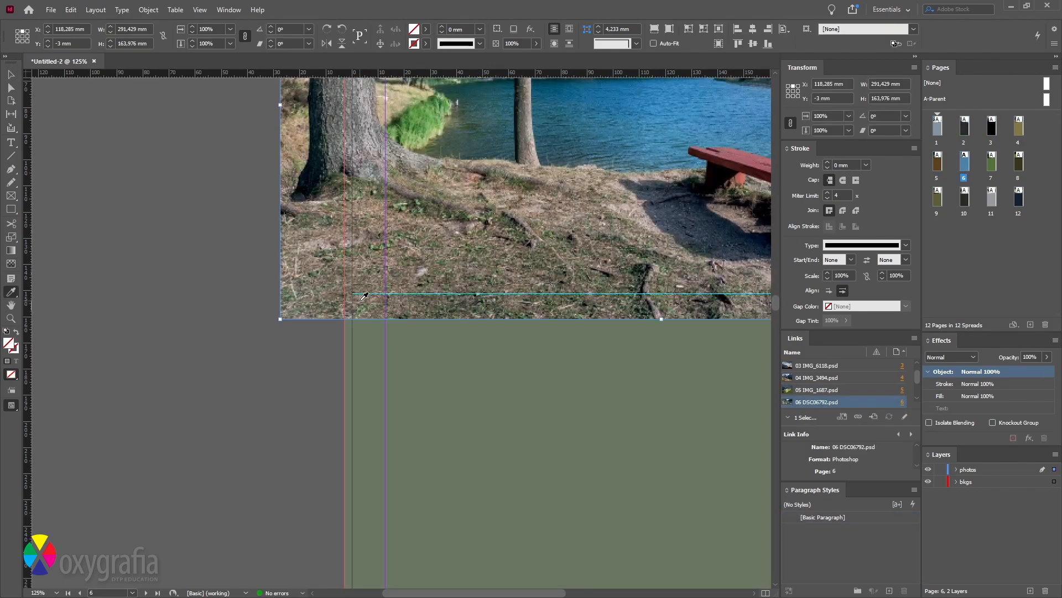
key("shift+g")
left_click_drag(371, 296, 372, 339)
- Blend the bottom edges of the photos on pages 7 and 8 into their backgrounds with the Gradient Feather tool
double_click(992, 166)
left_click(520, 310, "ctrl")
double_click(1019, 162)
left_click(519, 304, "ctrl")
- Fade the bottom edges of the photos on pages 9 and 10 into their backgrounds with short vertical Gradient Feathers
double_click(939, 199)
left_click(498, 293, "ctrl")
left_click_drag(365, 290, 364, 339)
double_click(965, 198)
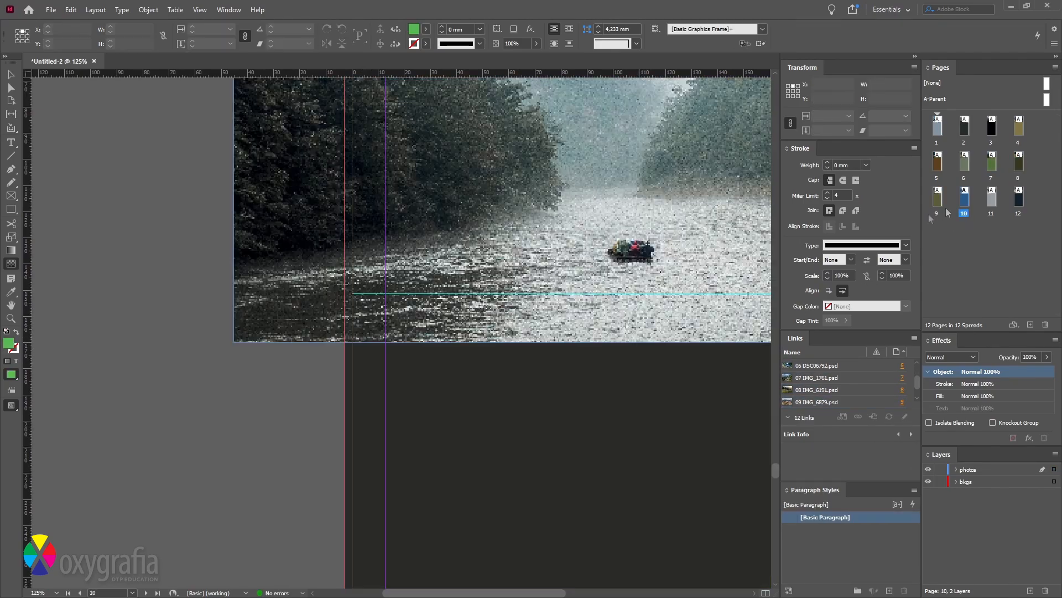
left_click(509, 298, "ctrl")
left_click_drag(364, 289, 364, 343)
- Fade the bottom edges of the photos on pages 11 and 12 with short vertical Gradient Feathers, and clear the selection
double_click(991, 197)
left_click(509, 299, "ctrl")
left_click_drag(376, 285, 376, 339)
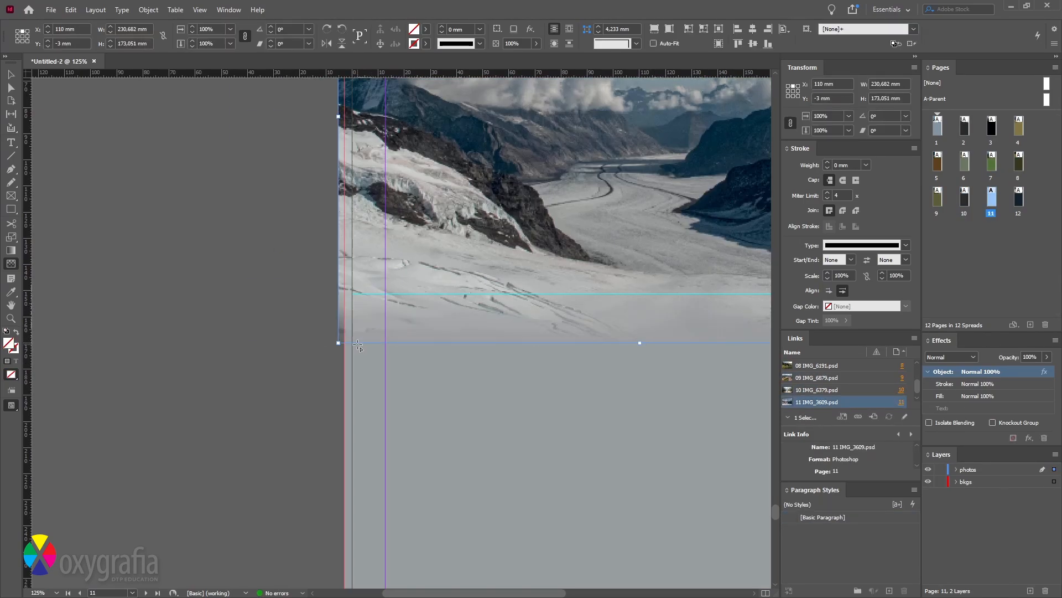
double_click(1019, 198)
left_click(480, 316, "ctrl")
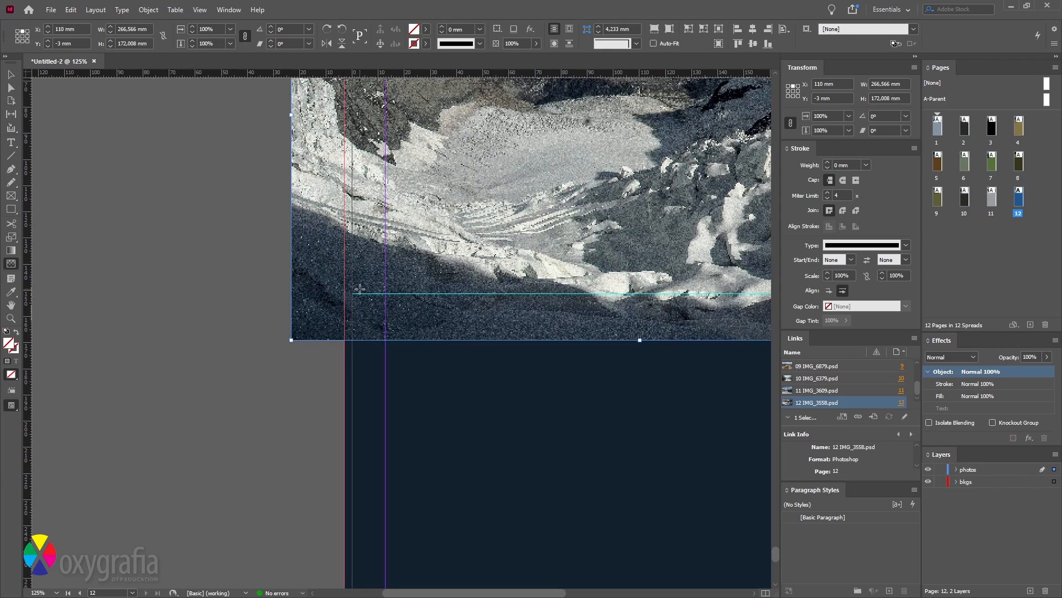
left_click_drag(361, 287, 358, 341)
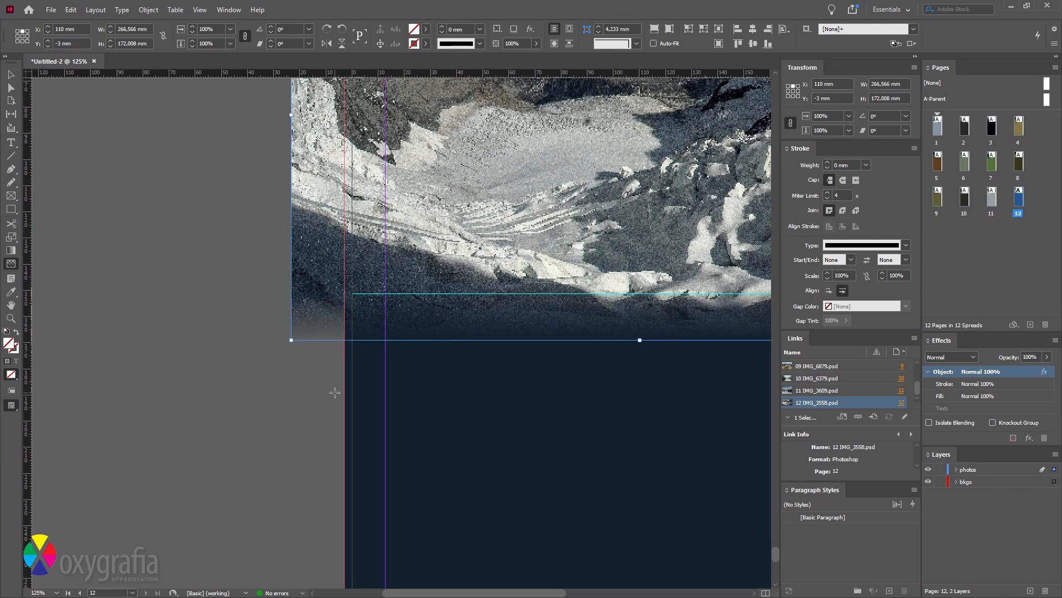
key("ctrl+minus")
key("ctrl+minus")
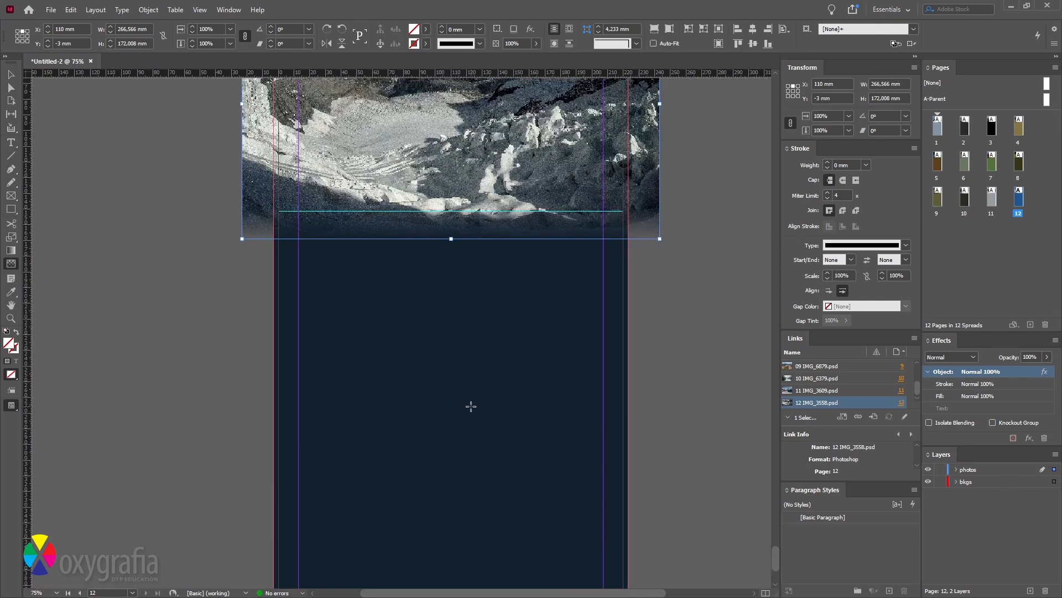
key("v")
left_click(231, 366)
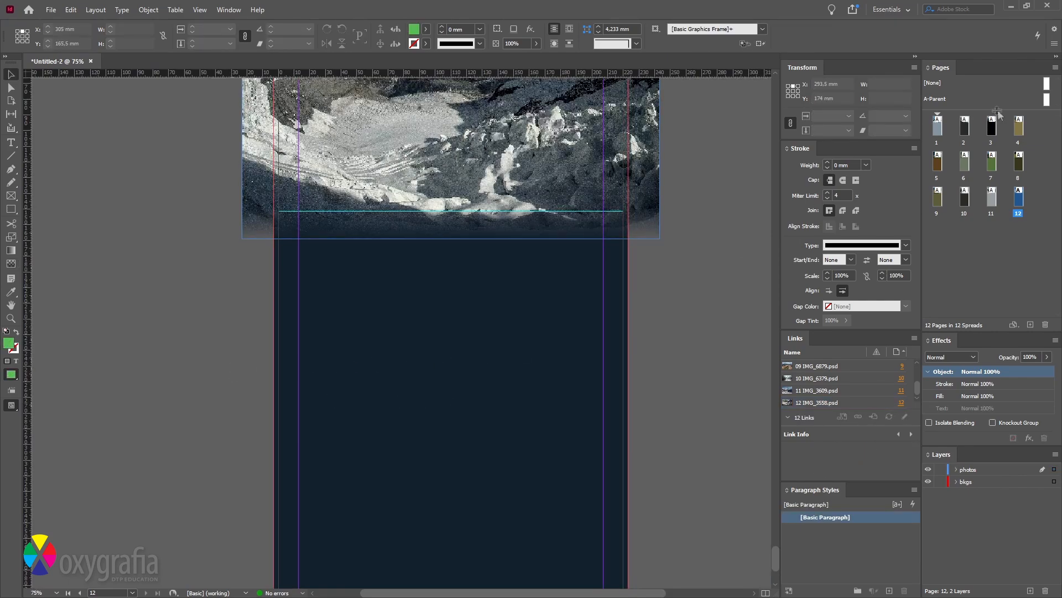
- On the A-Parent page, draw a white (CMYK 0, 0, 0, 0) rectangle about 194.6 x 296 mm between the side margins, starting at the horizontal guide
double_click(1046, 101)
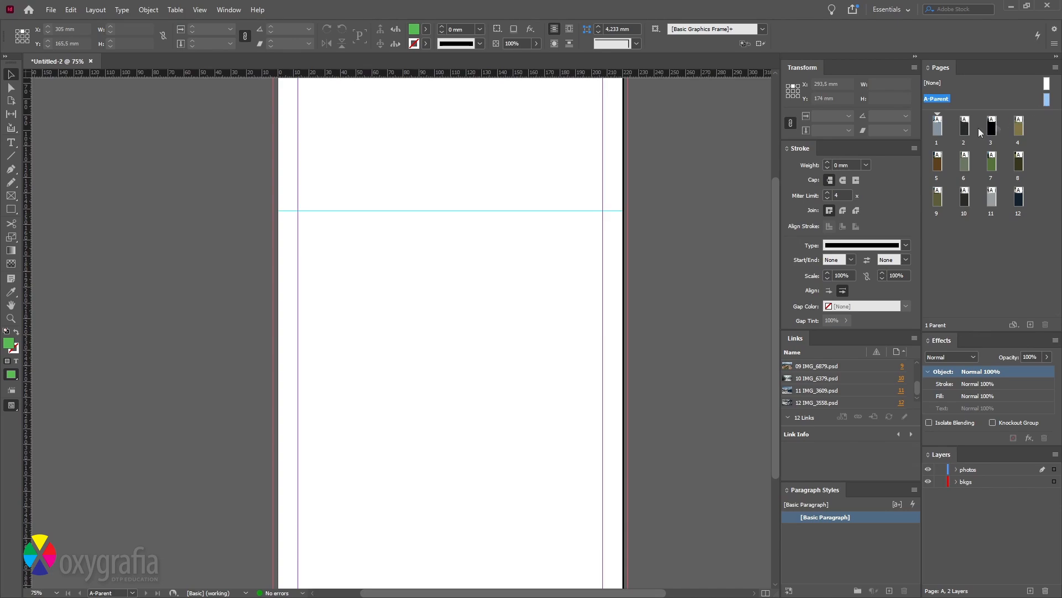
left_click(13, 208)
double_click(13, 347)
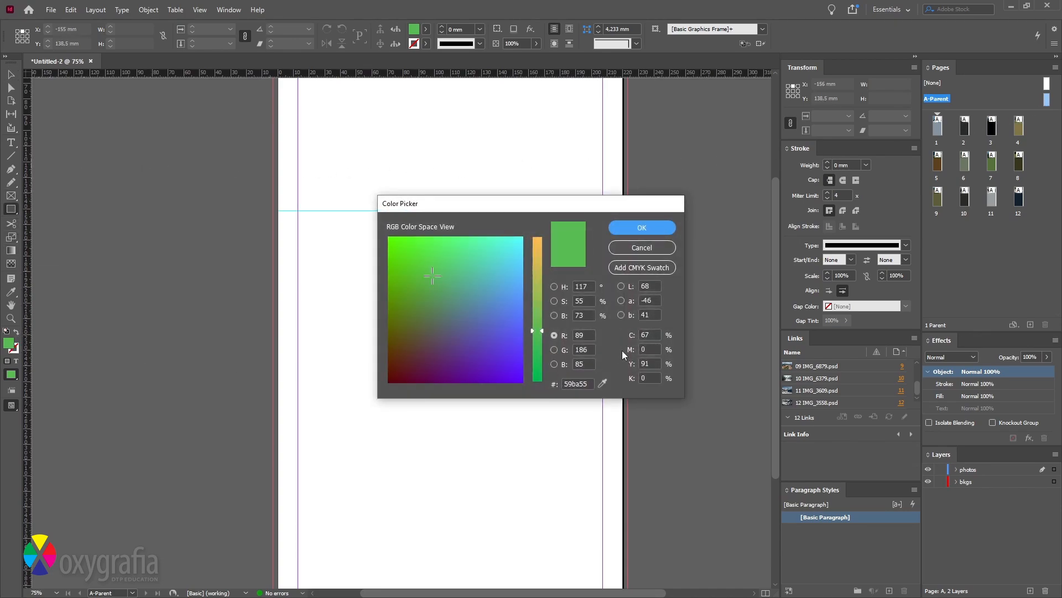
double_click(651, 335)
type("0")
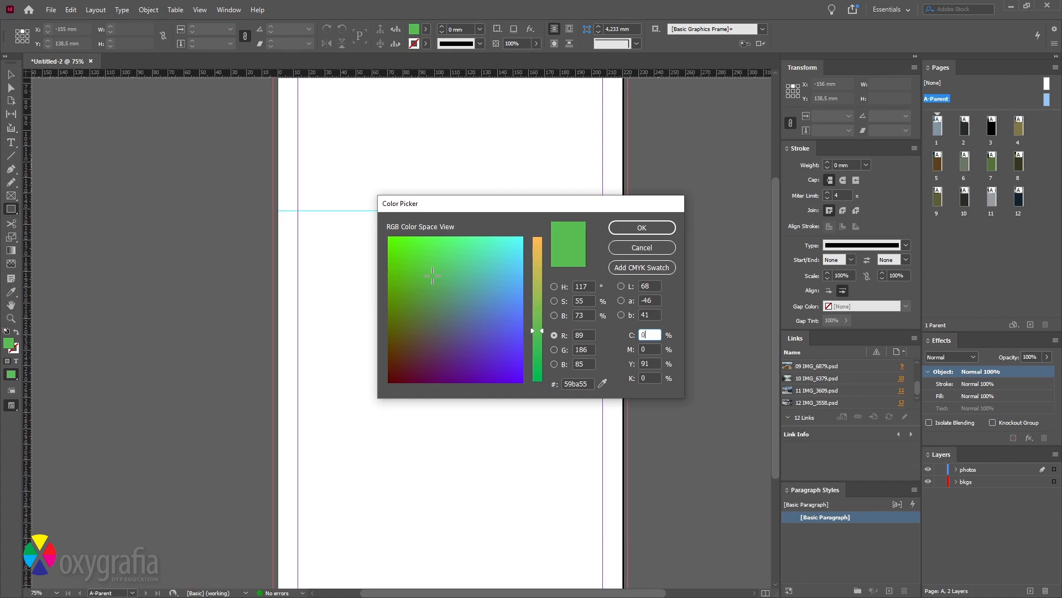
key("Tab")
key("Tab")
type("0")
key("Tab")
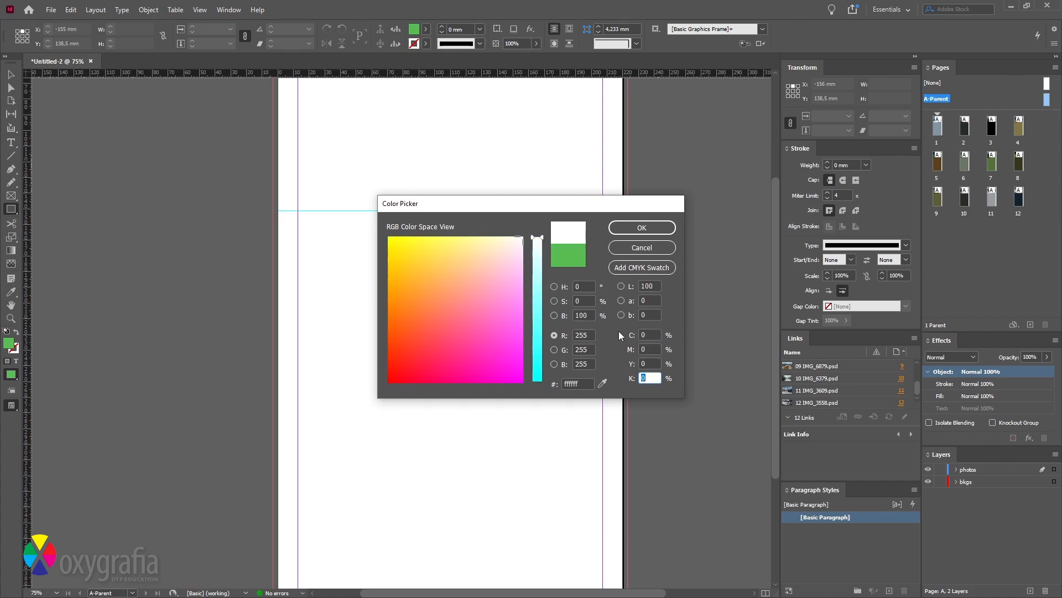
left_click(650, 228)
left_click_drag(299, 216, 606, 542)
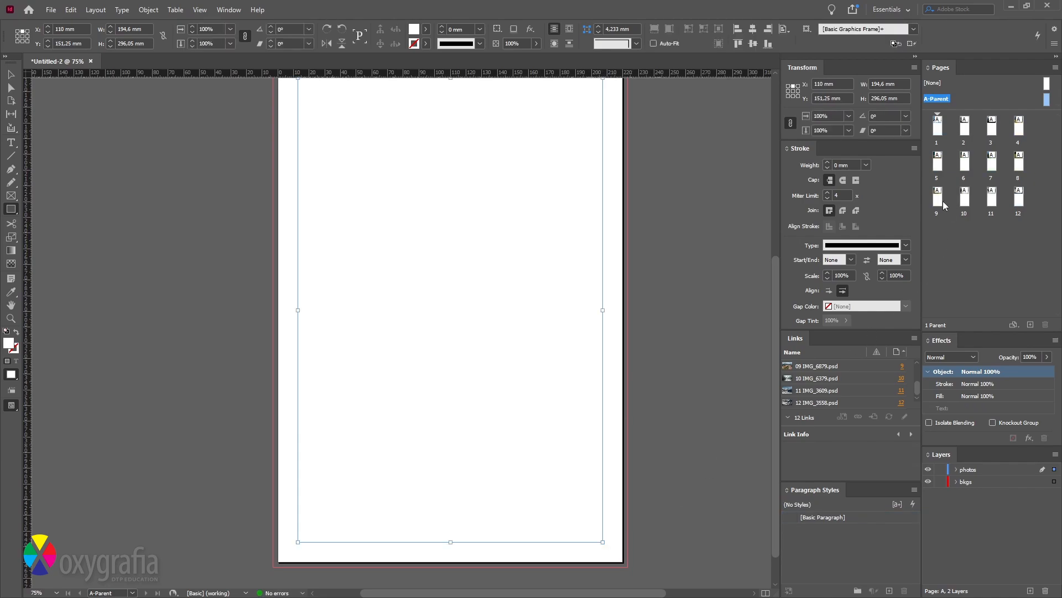
- Return to page 1 and add a new top layer named "white underlay"
double_click(939, 128)
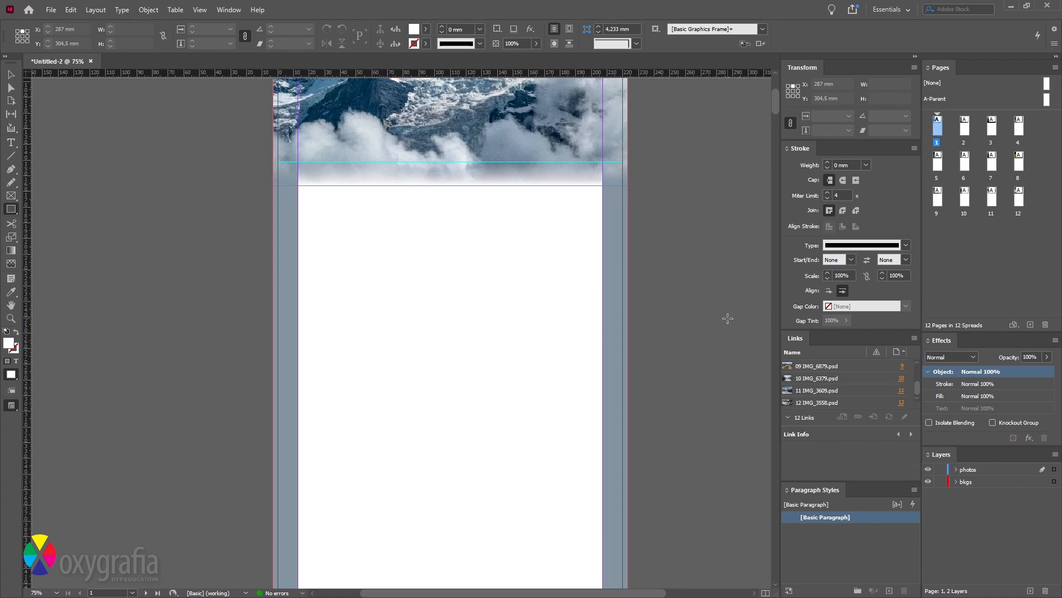
left_click(1030, 590)
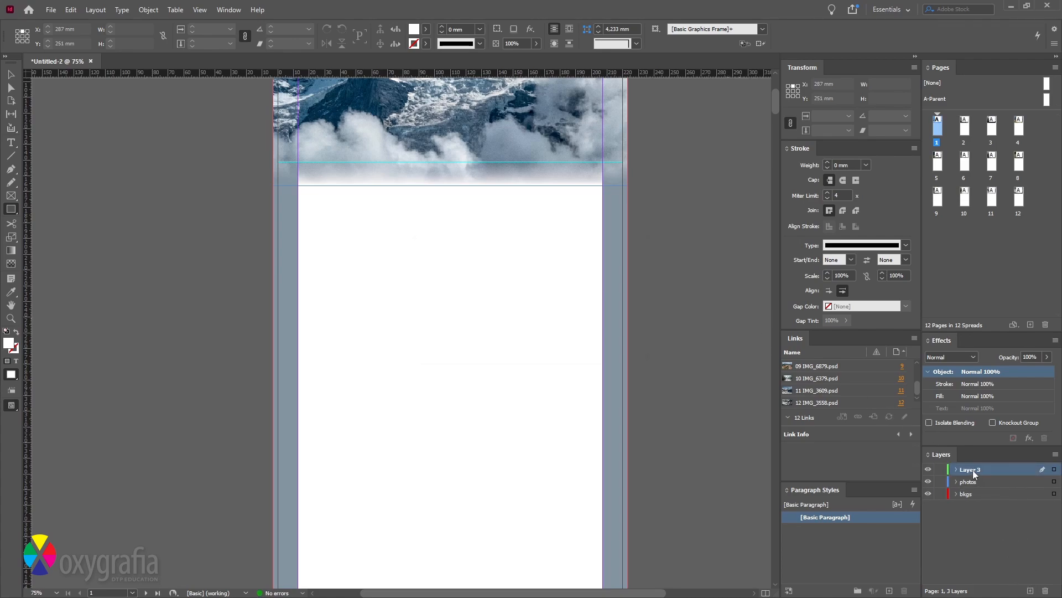
double_click(972, 470)
type("W")
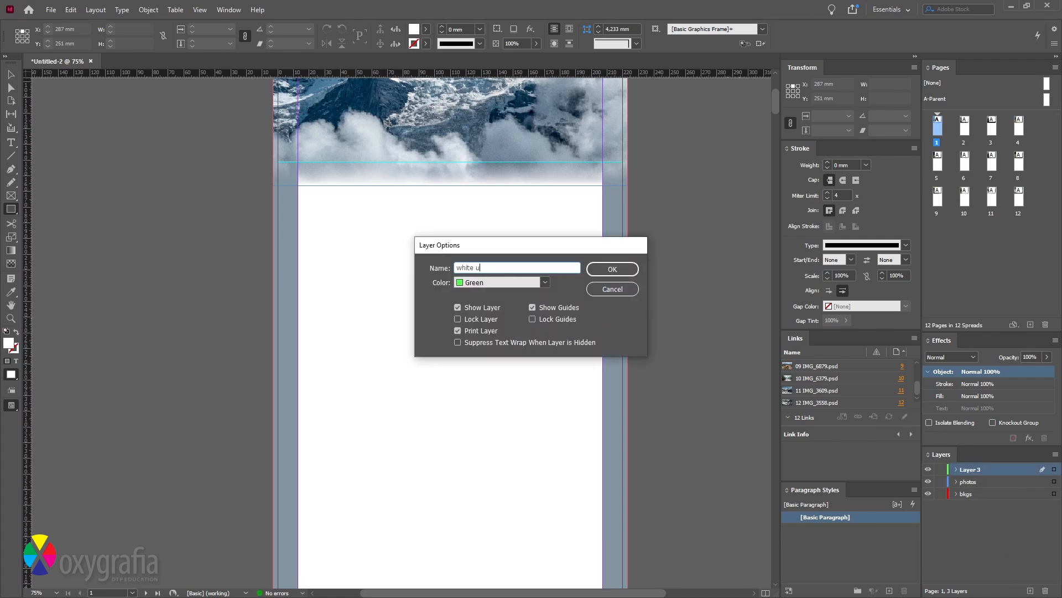
type("hite underlayu")
key("BackSpace")
key("Return")
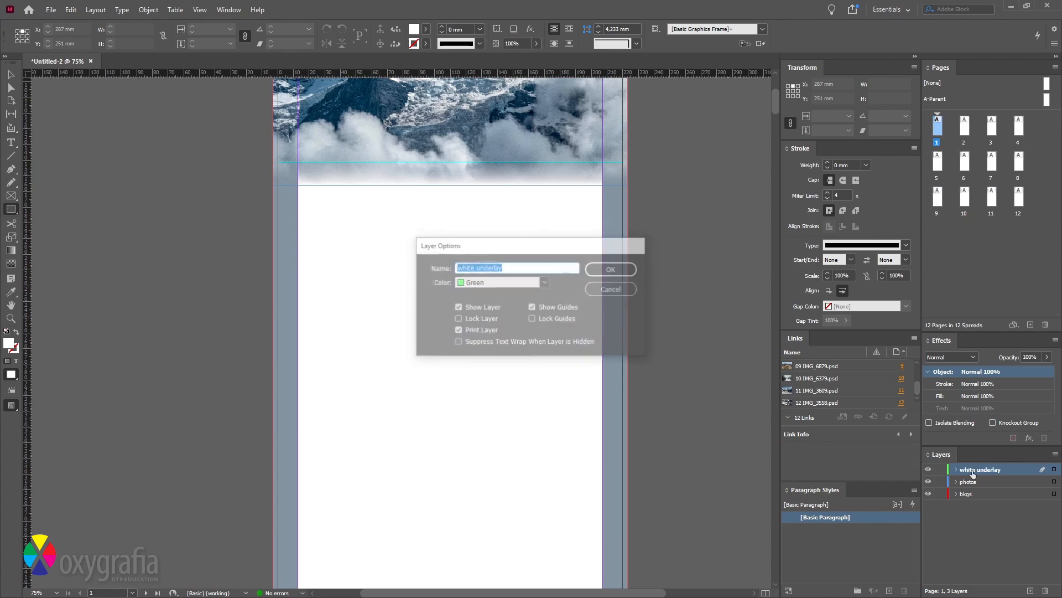
- Move the white rectangle on the A-Parent page from the photos layer to the white underlay layer
double_click(1047, 100)
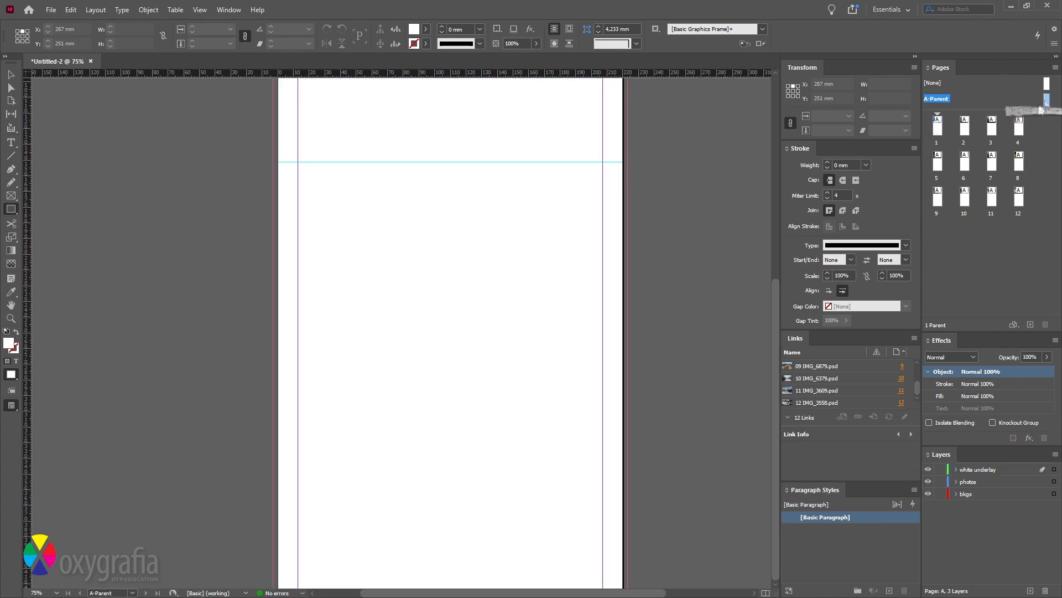
key("v")
left_click(589, 319)
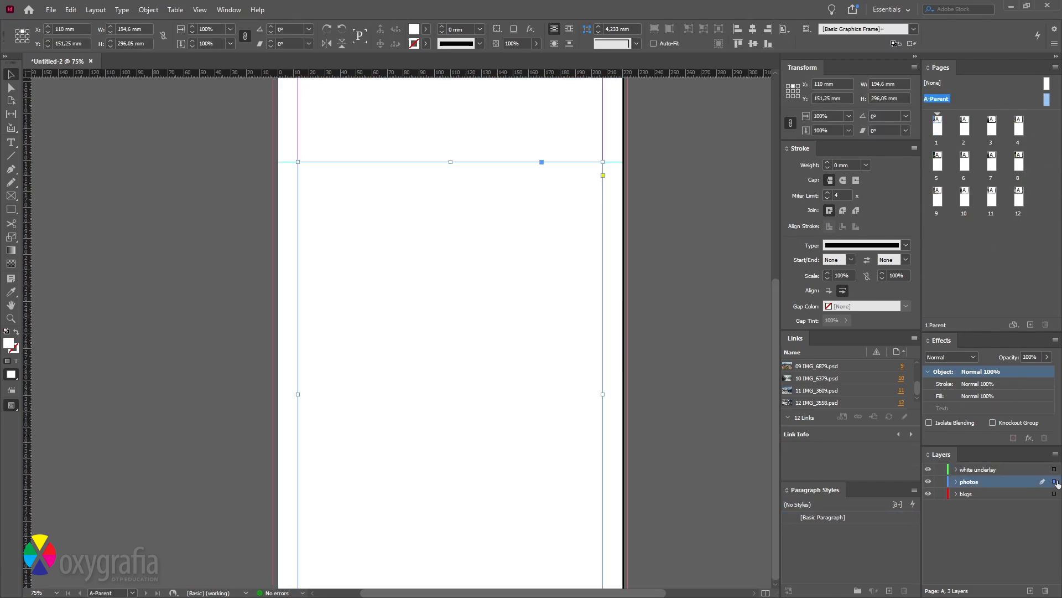
left_click_drag(1054, 469, 1054, 470)
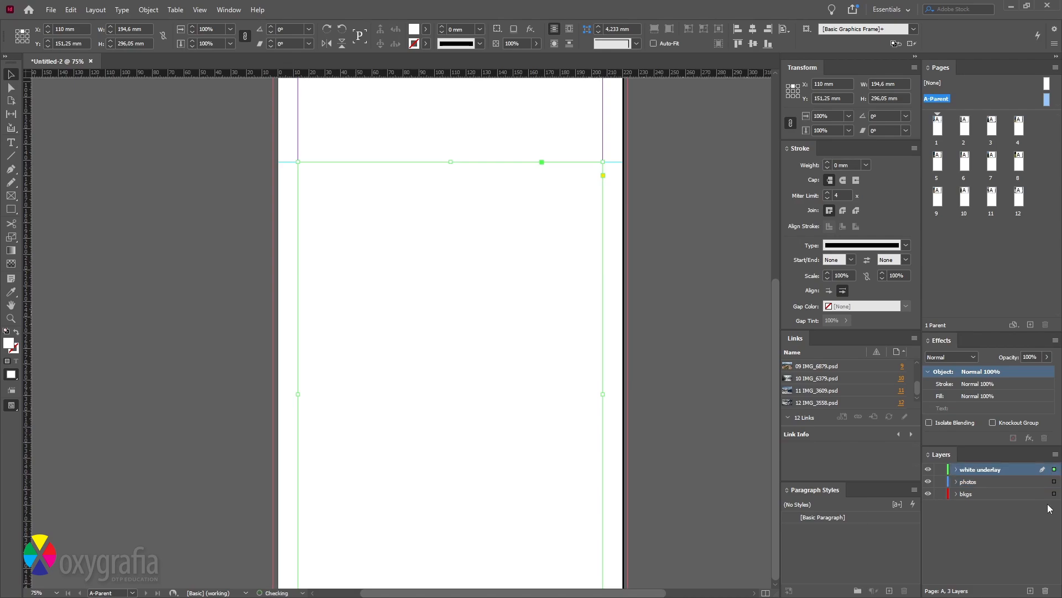
- Look through pages 1 to 5 to check how the white panel sits over the photos, and preview page 1
double_click(938, 128)
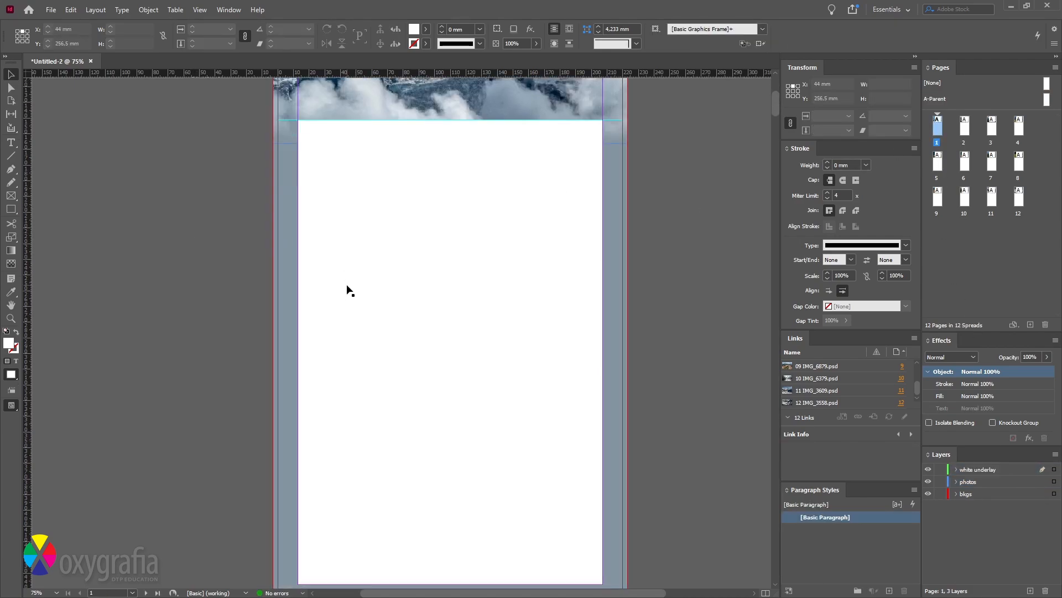
scroll(349, 289, "down", 15)
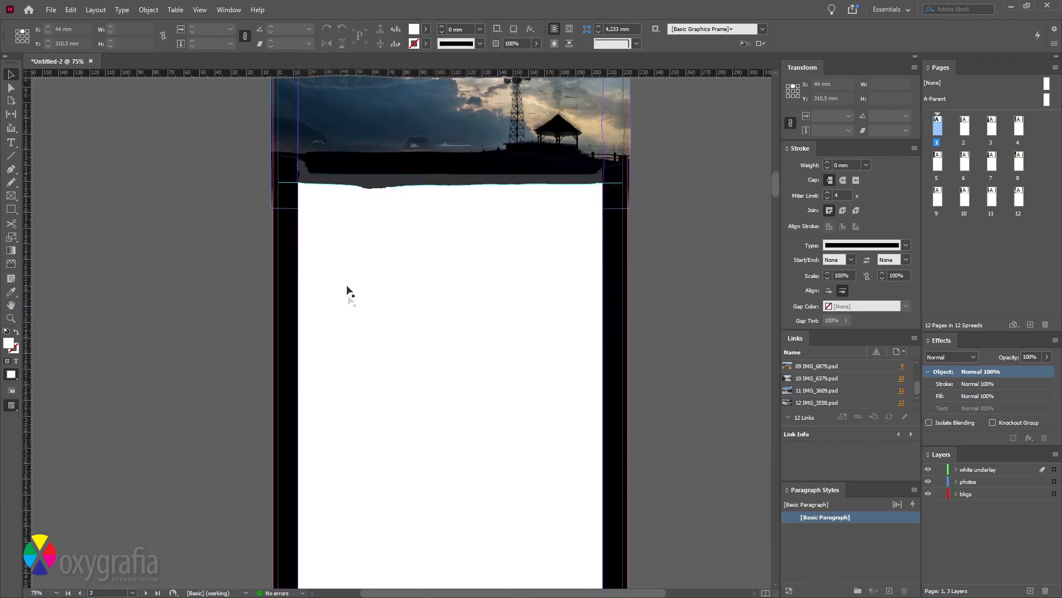
scroll(347, 286, "down", 15)
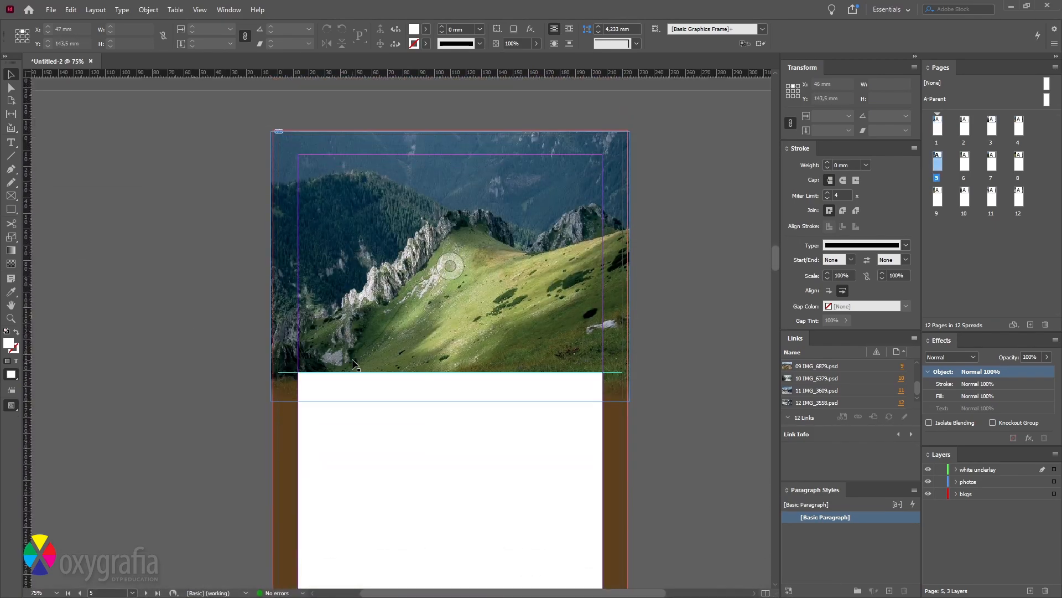
scroll(355, 366, "up", 20)
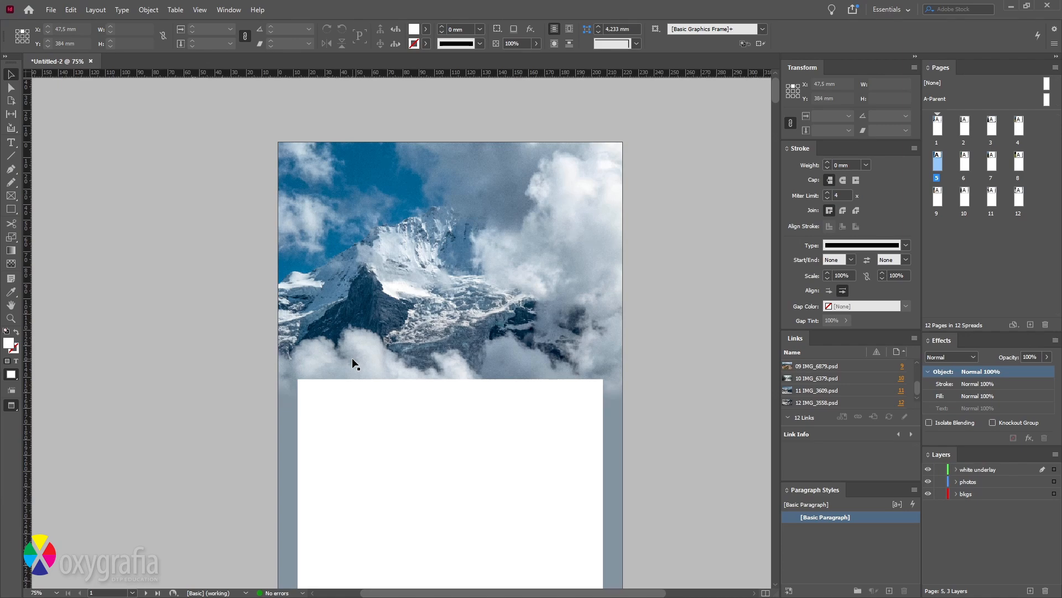
left_click(352, 357)
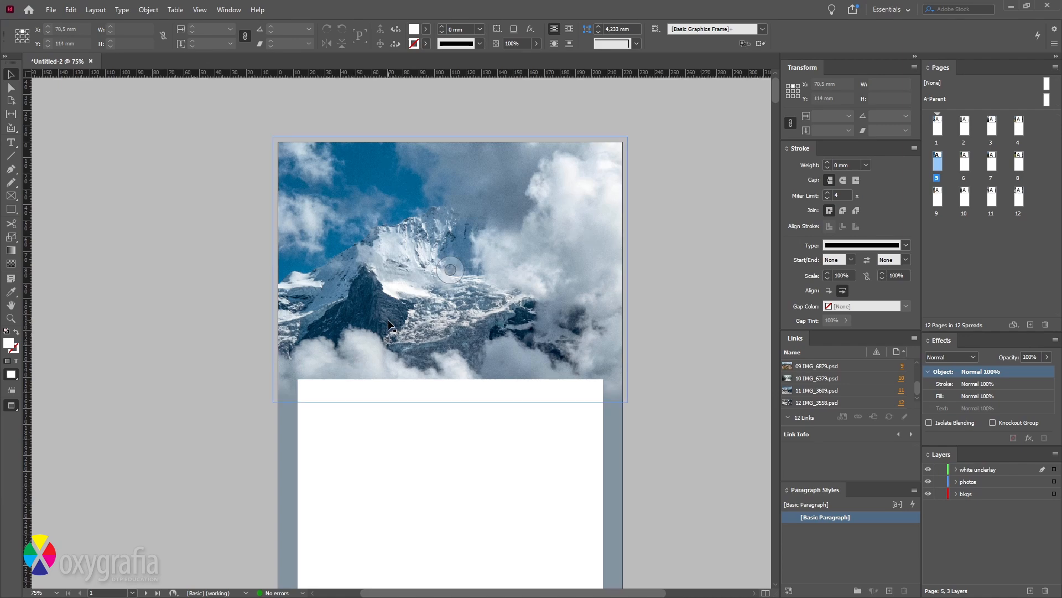
- Go to page 1 at 100% zoom and add a new top layer named "text - months"
double_click(939, 132)
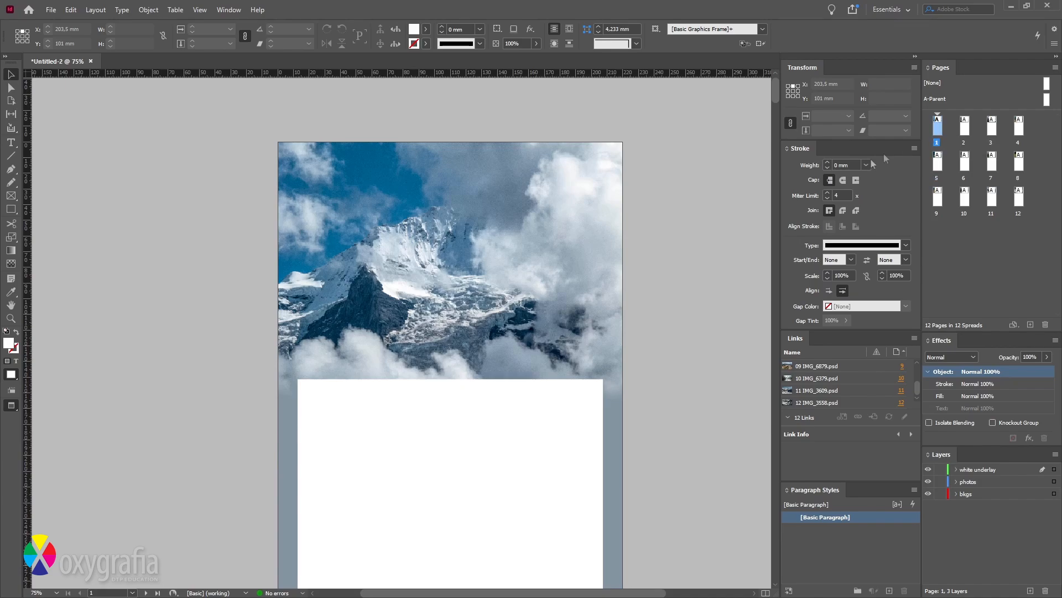
left_click(509, 289, "ctrl")
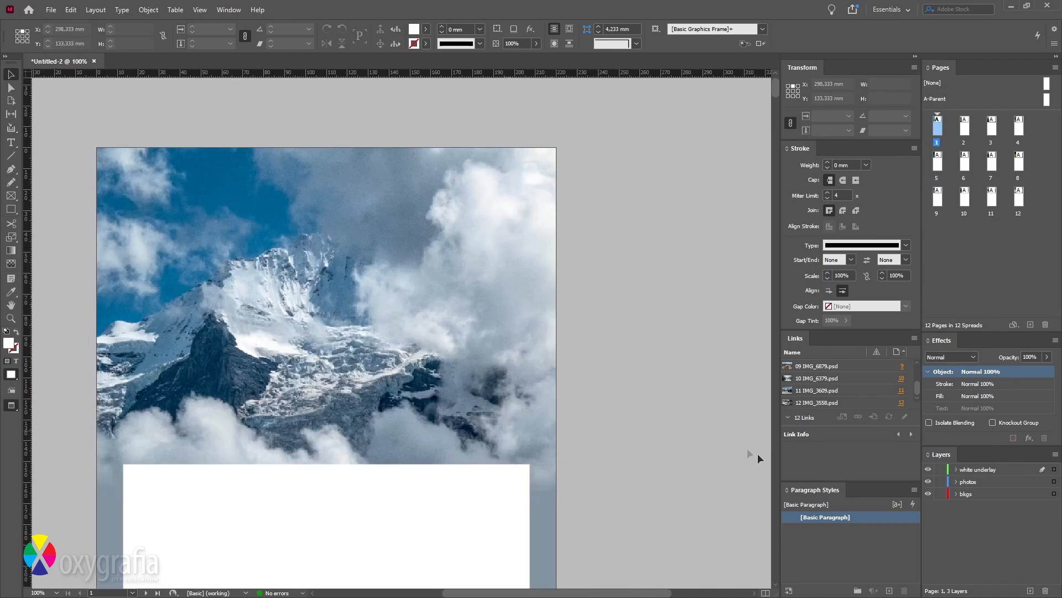
left_click(1030, 591)
double_click(978, 470)
type("text - months")
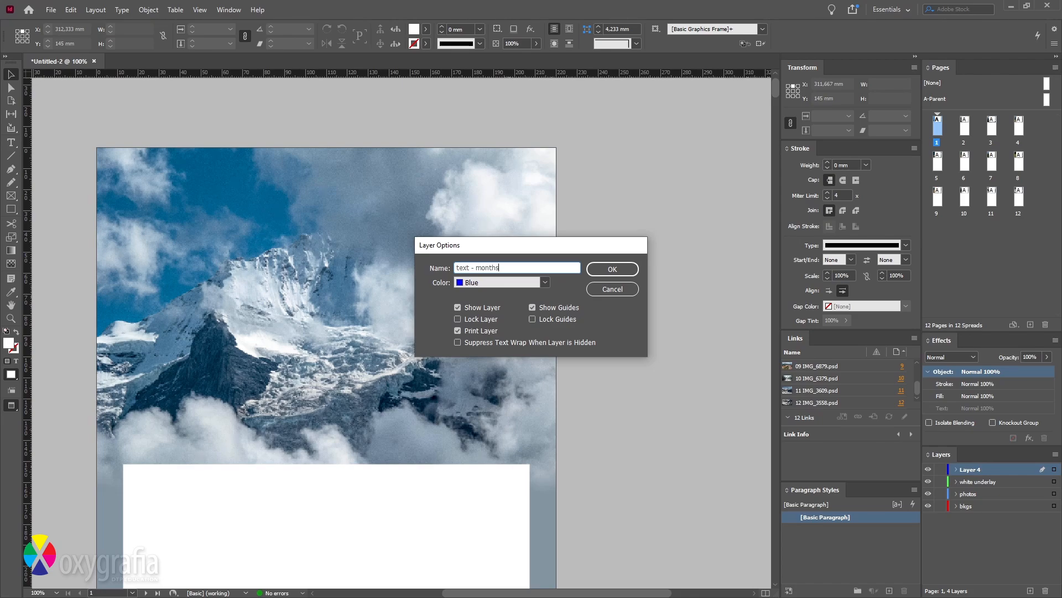
key("Return")
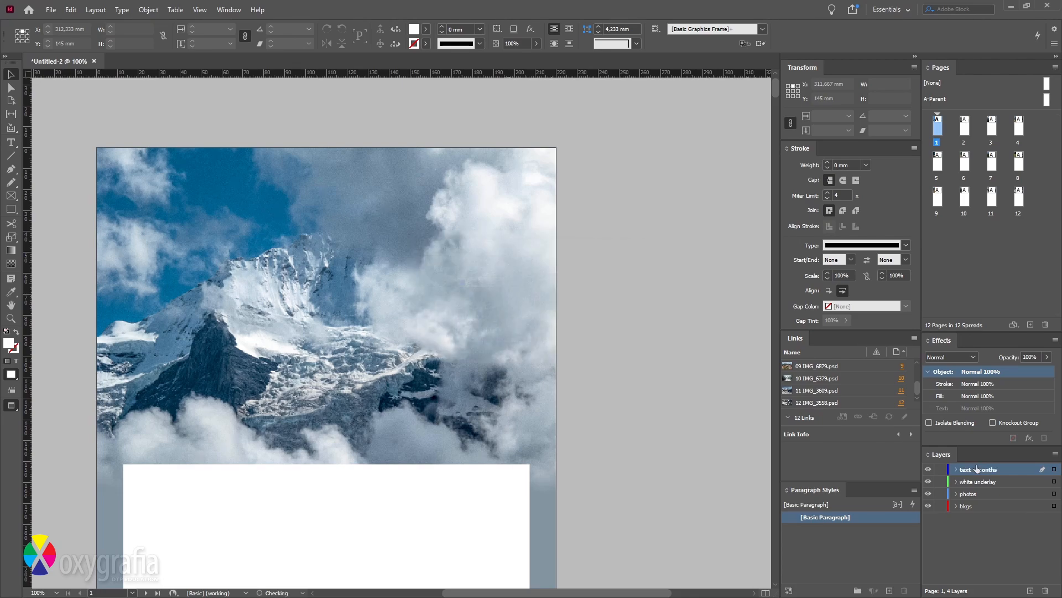
left_click_drag(624, 375, 710, 336)
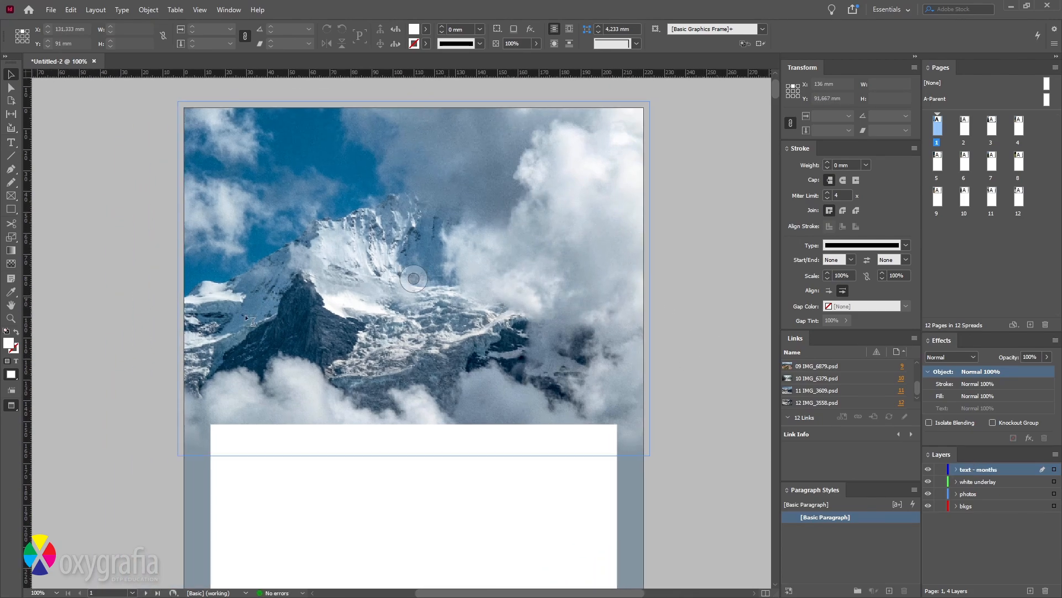
- Add a text frame about 143 x 37 mm over the lower part of page 1's photo, reading "September"
key("t")
left_click_drag(214, 323, 512, 399)
type("S")
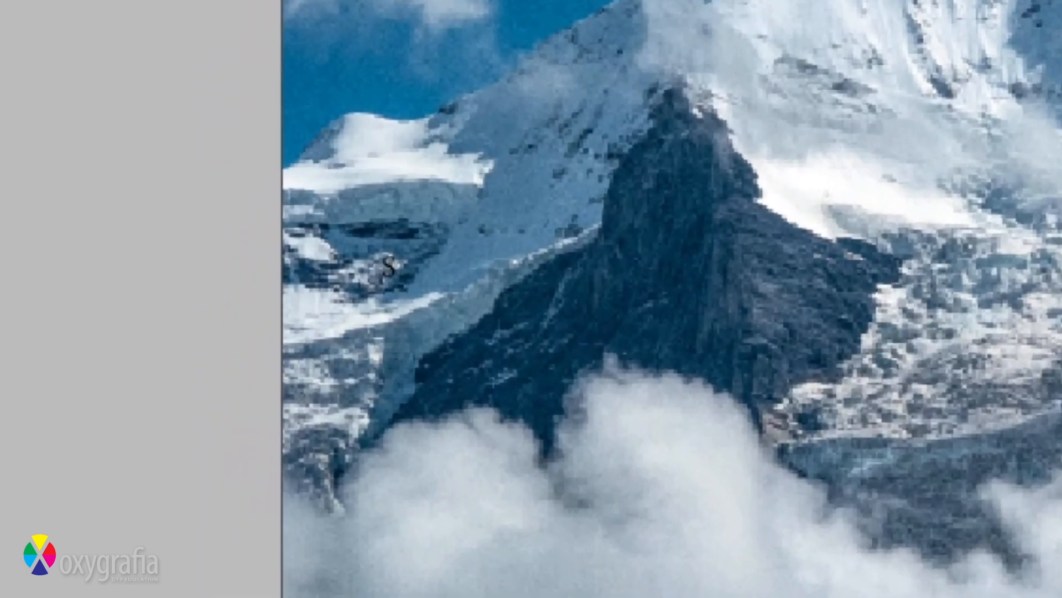
type("eptem")
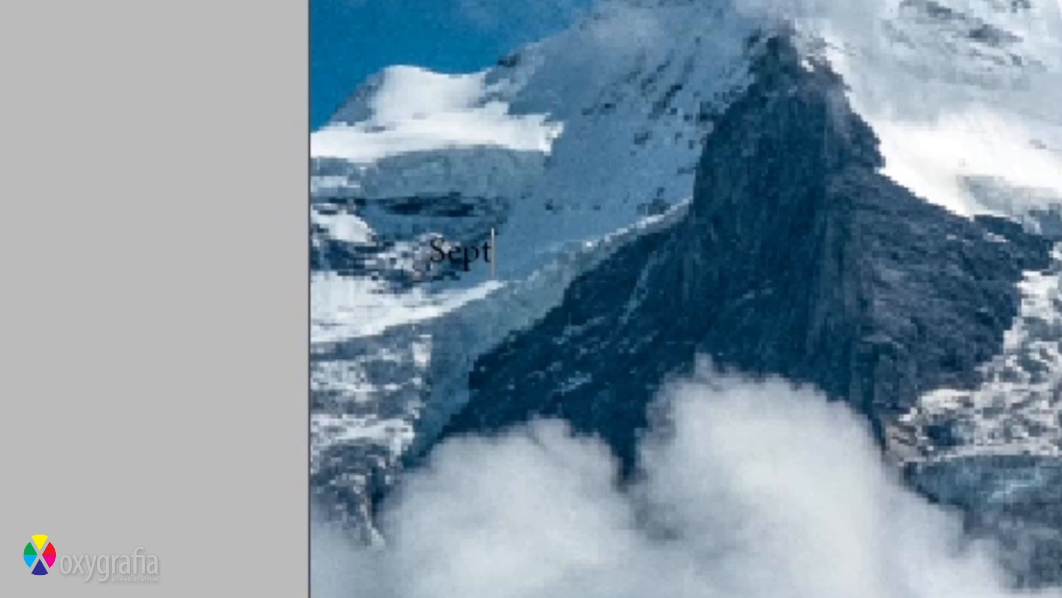
type("ber")
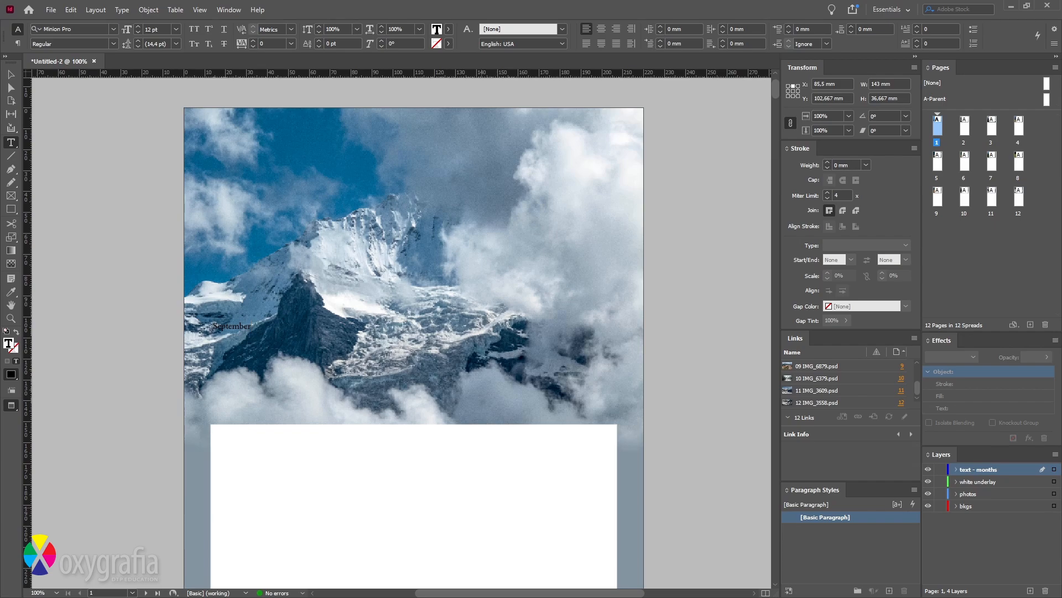
- Format the word "September" in Minion Pro Bold Italic at 84 pt
key("ctrl+a")
left_click(138, 30)
left_click(137, 30)
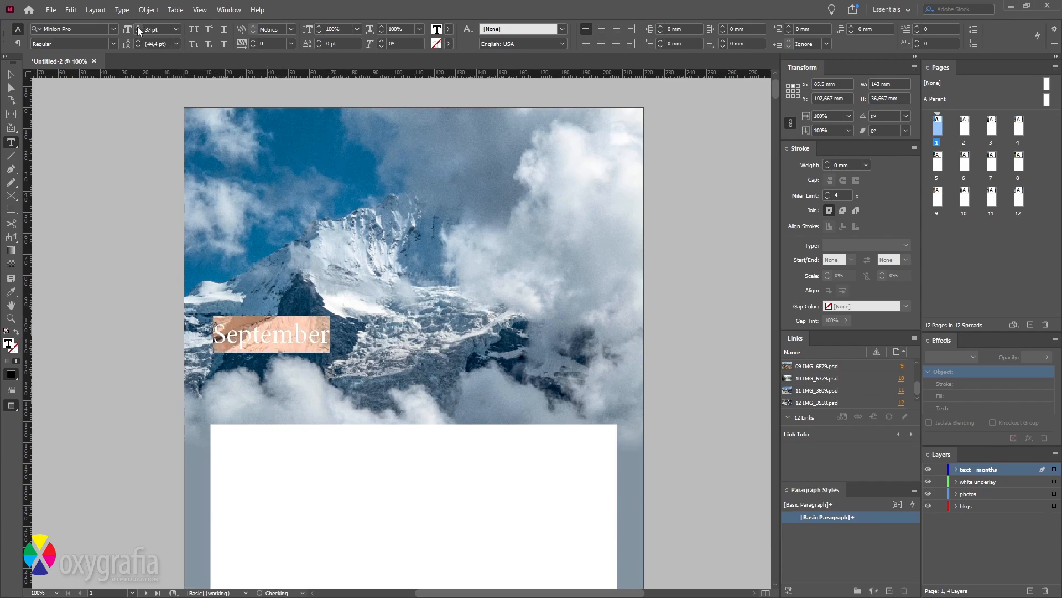
left_click(138, 30)
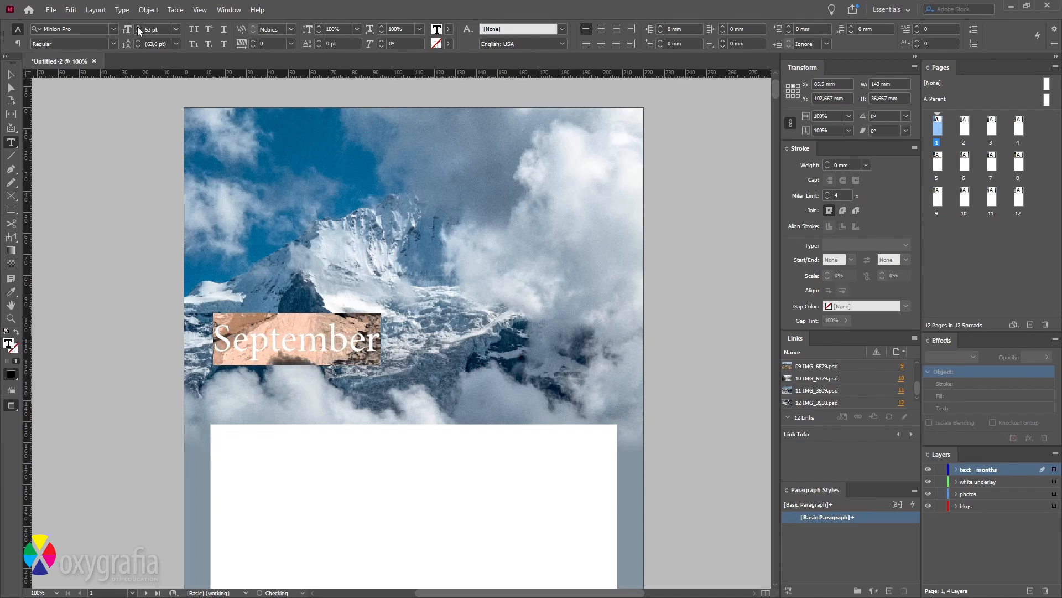
left_click(137, 30)
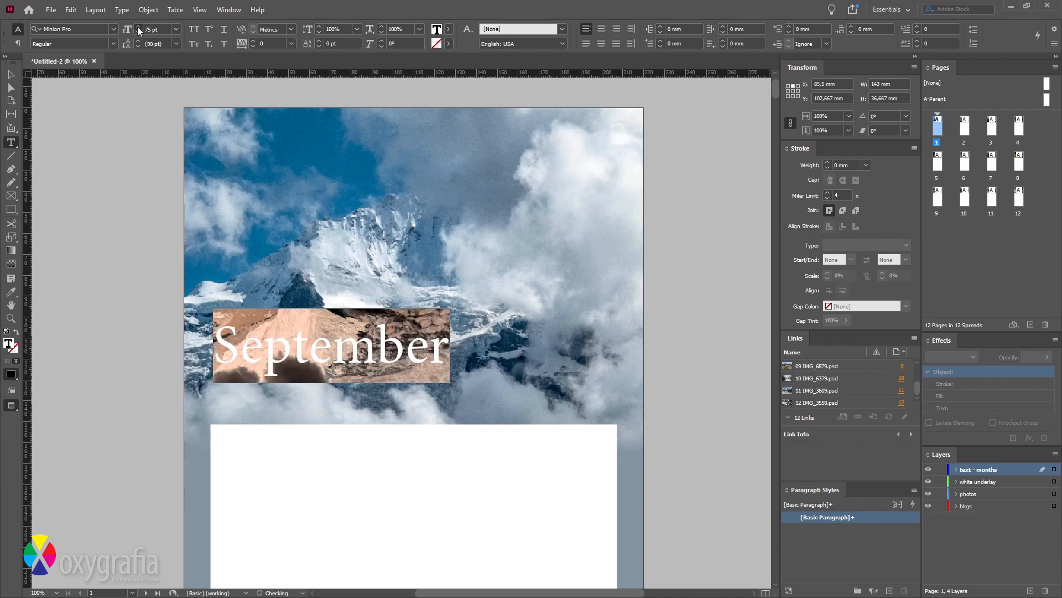
left_click(113, 44)
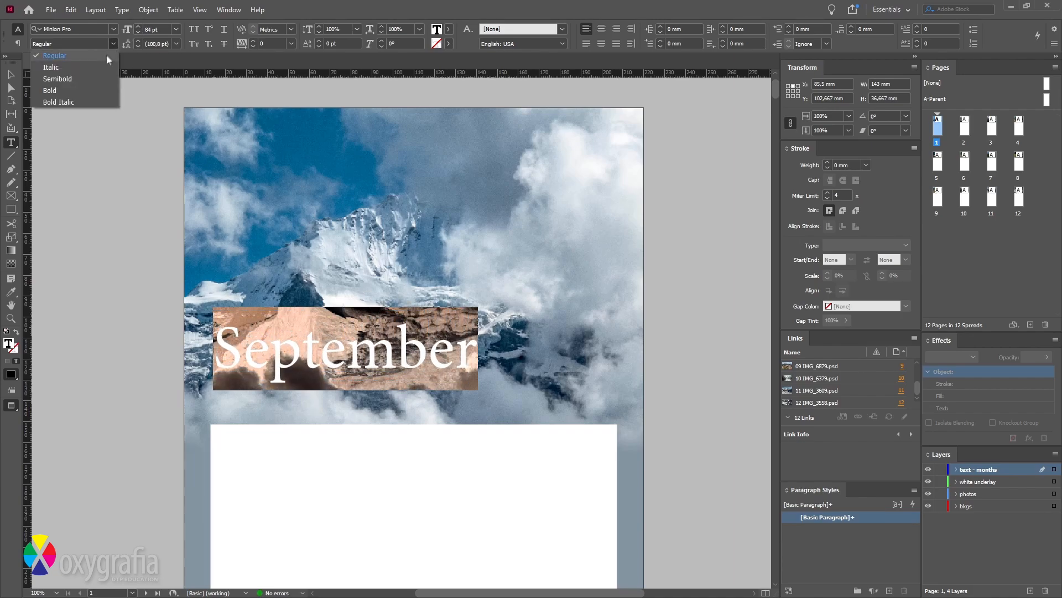
left_click(73, 105)
left_click(11, 75)
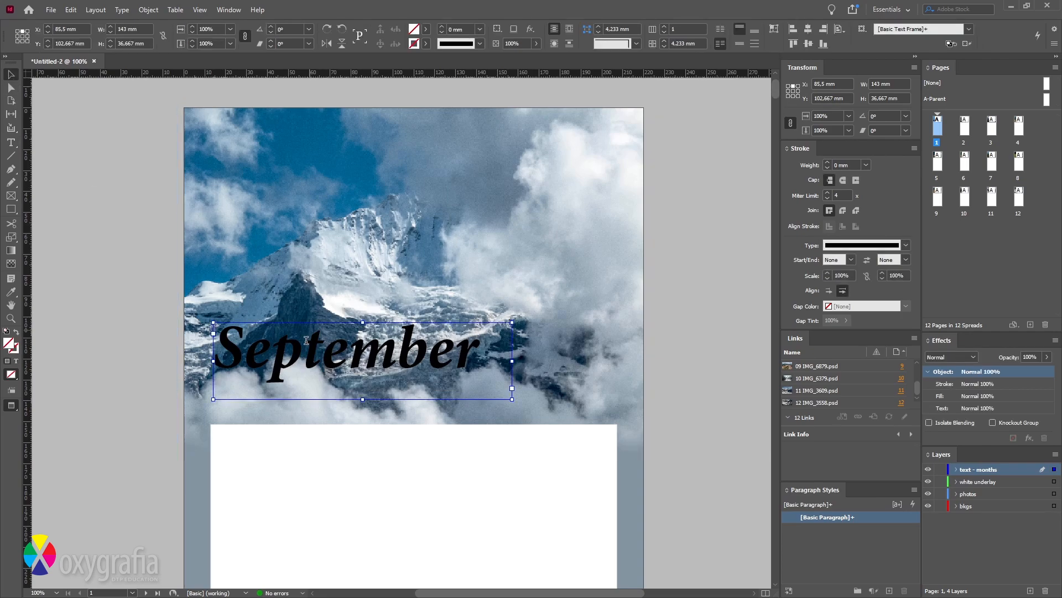
- Change the fill color of the "September" text to white
double_click(244, 341)
key("ctrl+a")
double_click(8, 343)
left_click(389, 238)
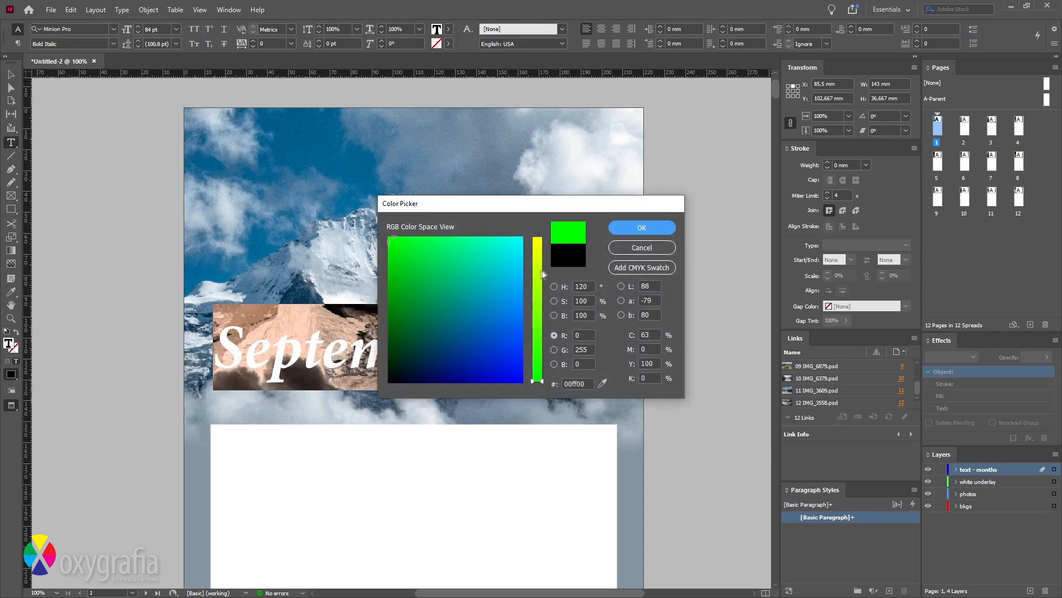
left_click(539, 238)
left_click(521, 238)
left_click(629, 227)
key("Escape")
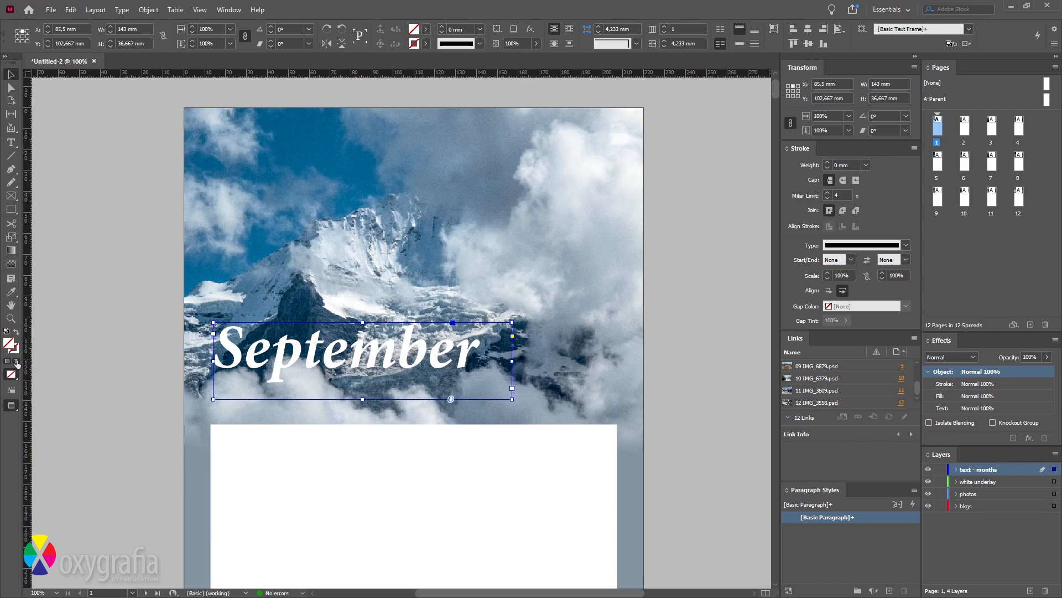
- Give the "September" text a black stroke with CMYK values 0, 0, 0, 100
key("r")
left_click(265, 358)
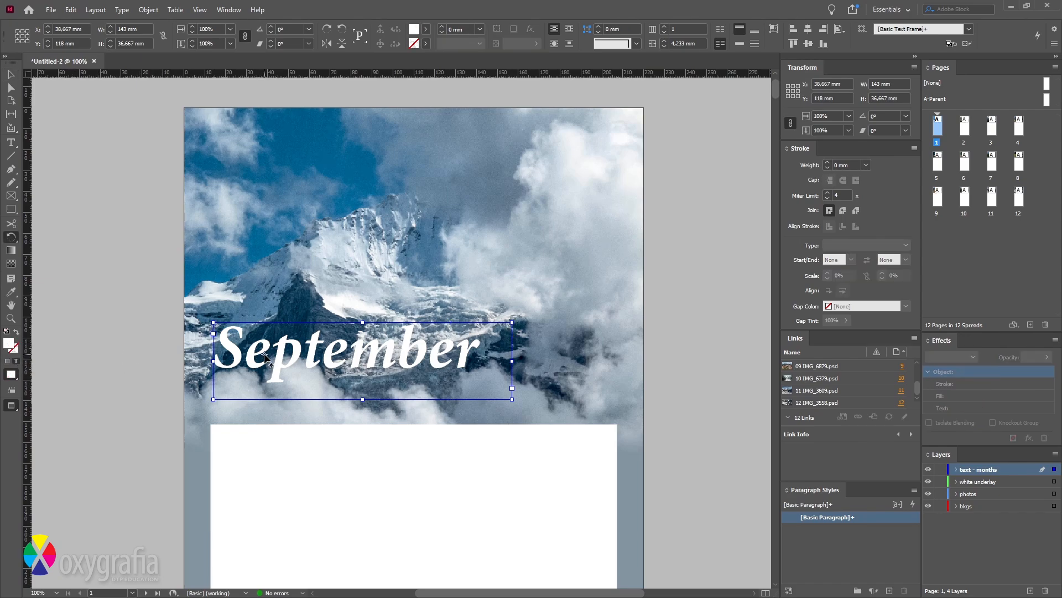
key("t")
left_click_drag(216, 354, 484, 393)
double_click(16, 351)
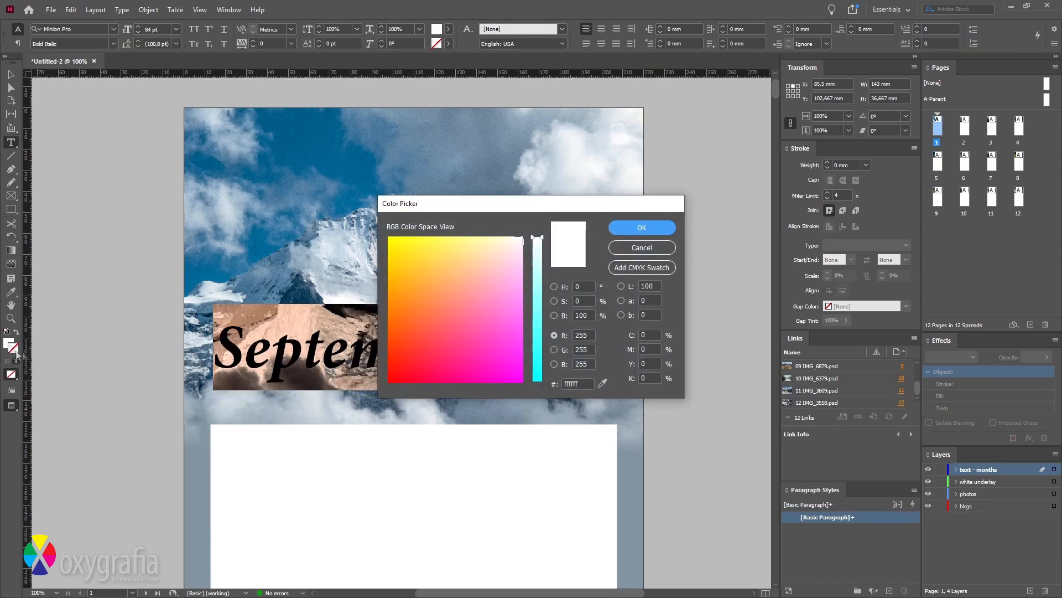
left_click_drag(537, 271, 537, 382)
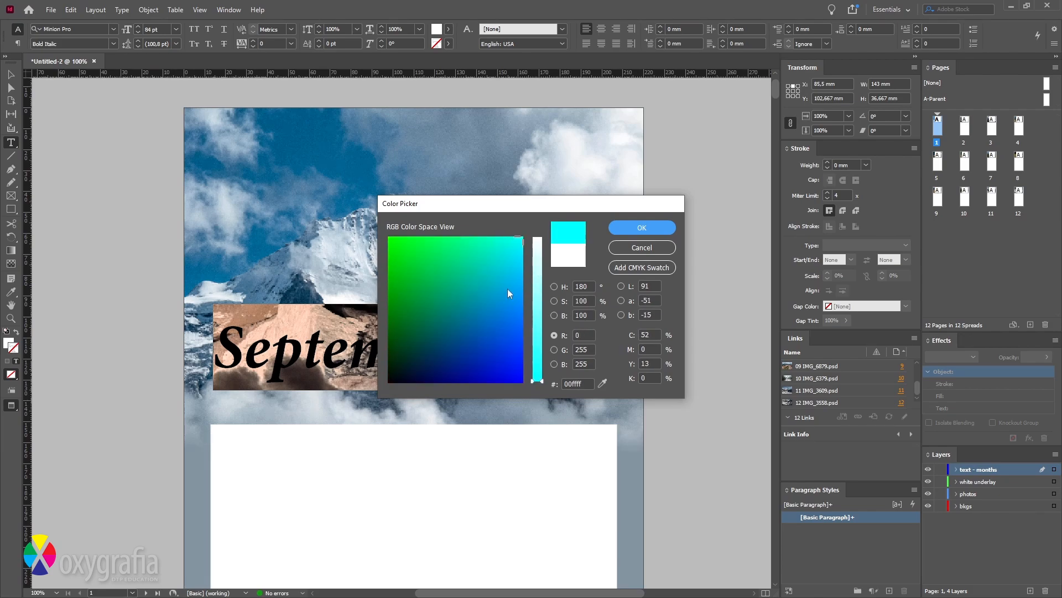
left_click_drag(504, 293, 358, 392)
left_click_drag(650, 337, 602, 328)
type("0")
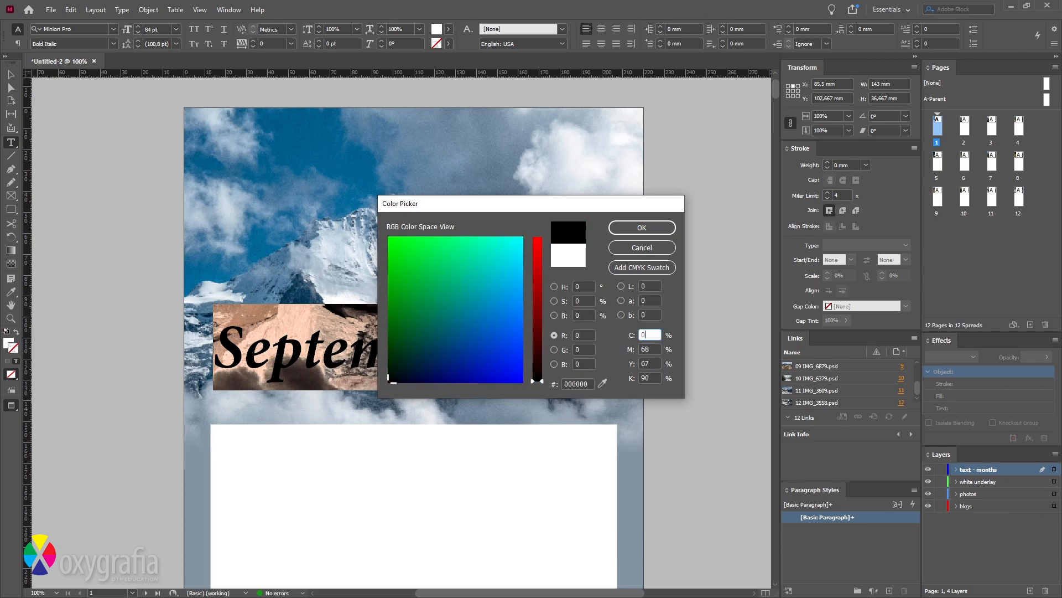
key("Tab")
type("0")
key("Tab")
type("0")
key("Tab")
type("400")
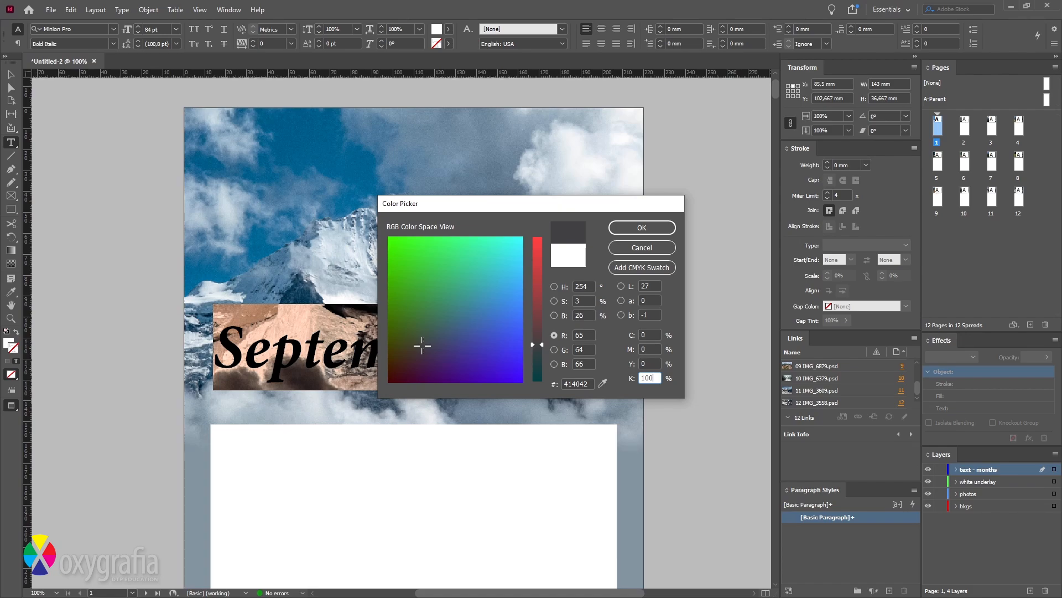
key("Return")
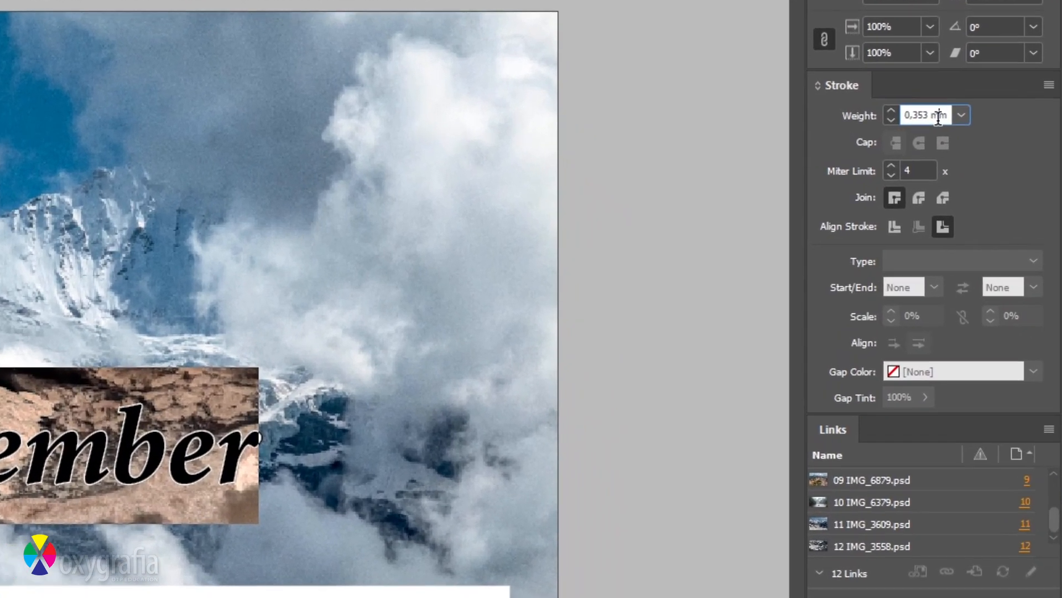
- Set the stroke weight of the "September" text to 0,2 mm
double_click(841, 165)
type("0,2mm")
key("Return")
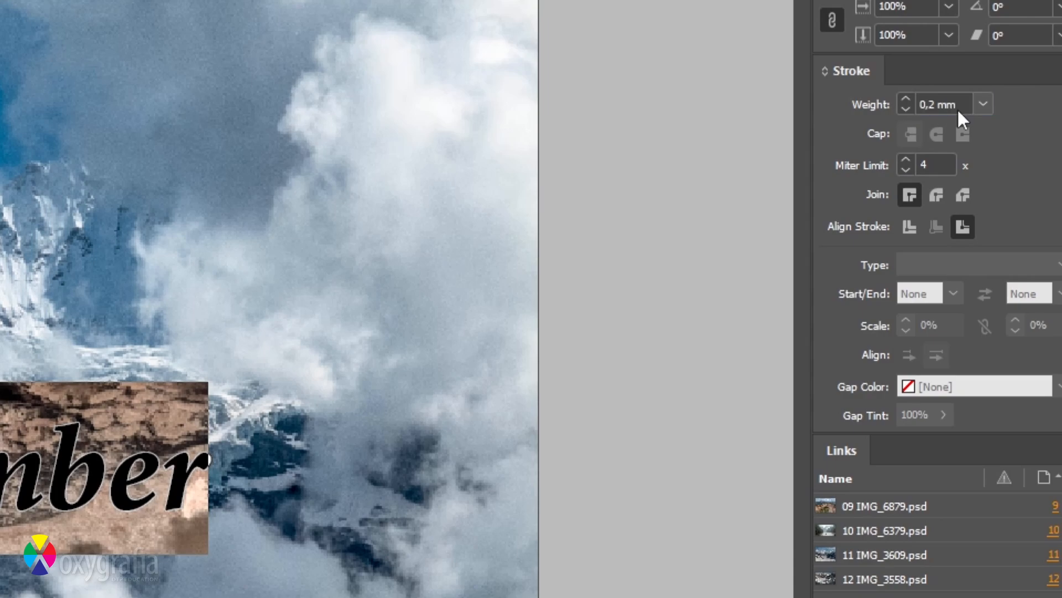
key("Escape")
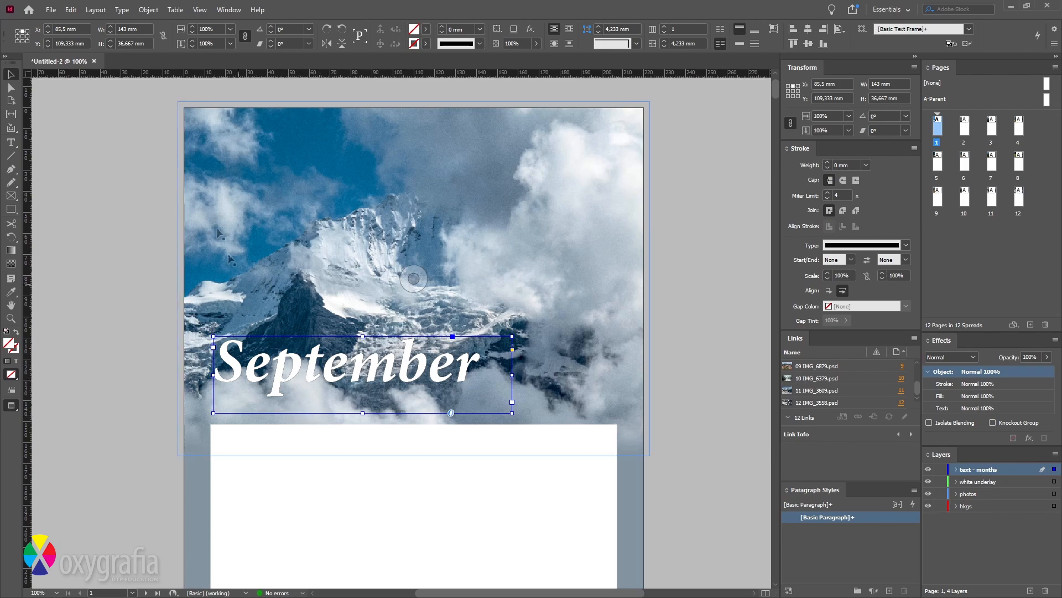
- Set the vertical justification of the "September" text frame to Bottom
left_click(150, 10)
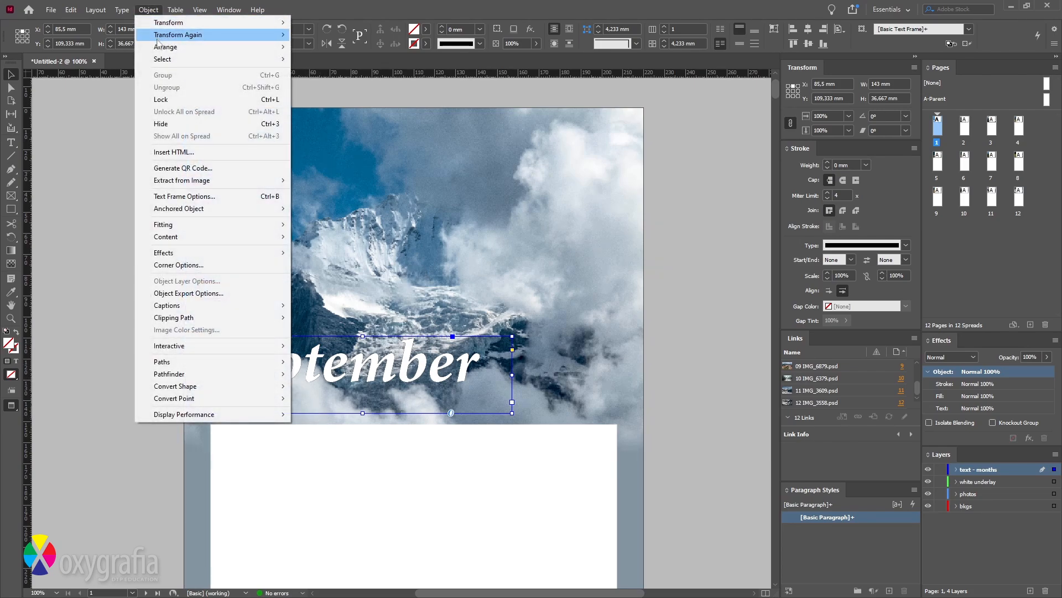
left_click(198, 197)
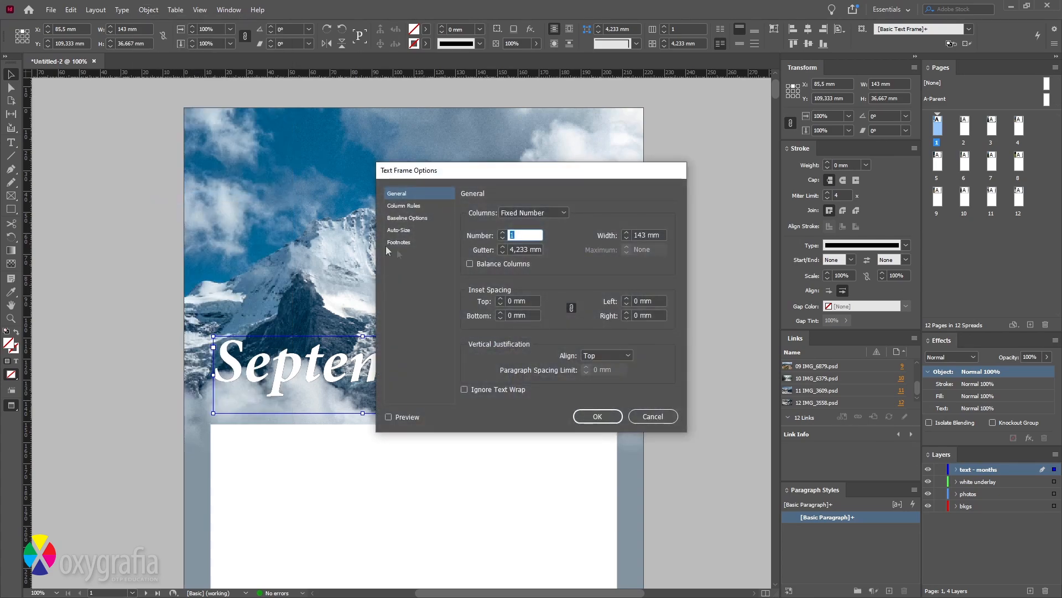
left_click(597, 357)
left_click(609, 395)
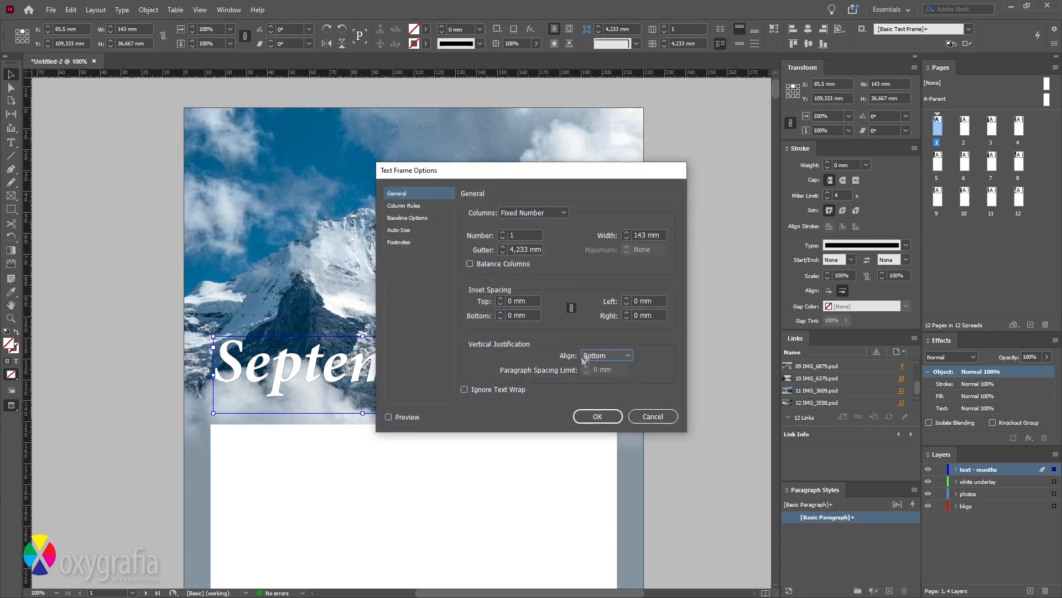
left_click(593, 418)
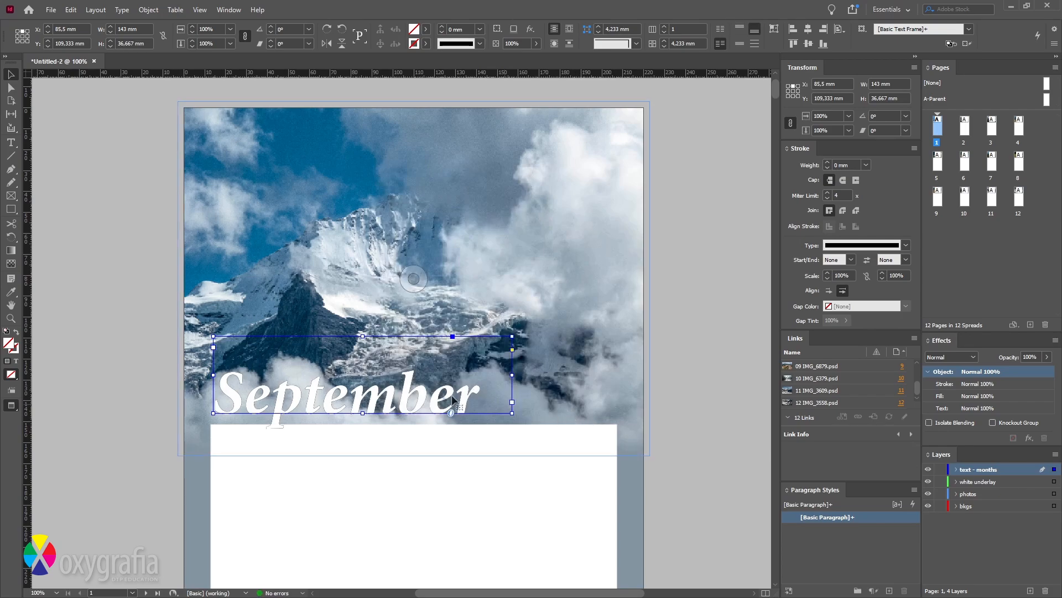
- Move the "September" frame up clear of the white panel and narrow it to about 131 mm wide
left_click_drag(390, 389, 388, 365)
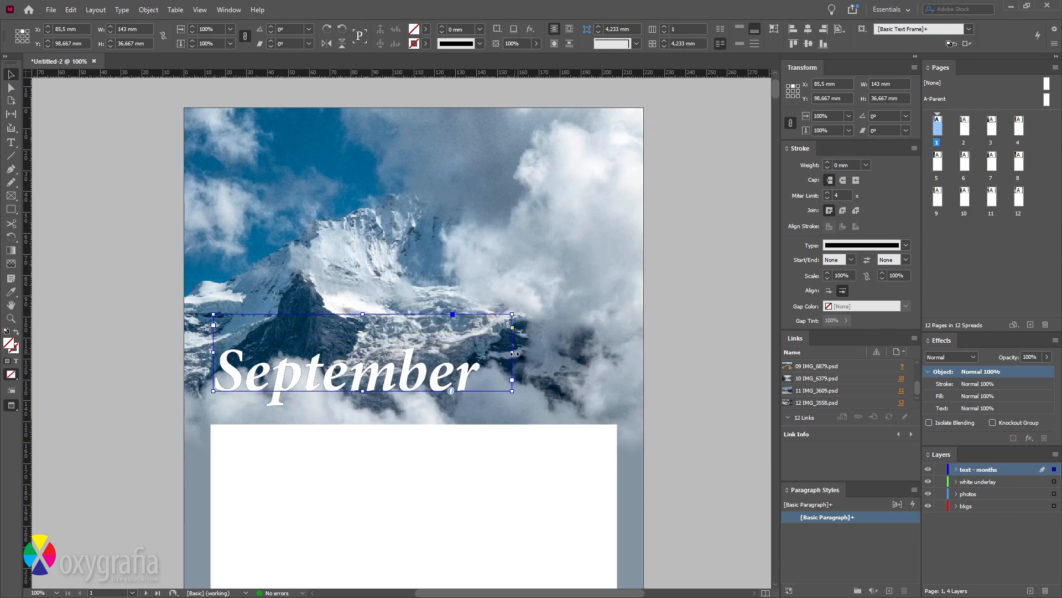
left_click_drag(512, 353, 487, 355)
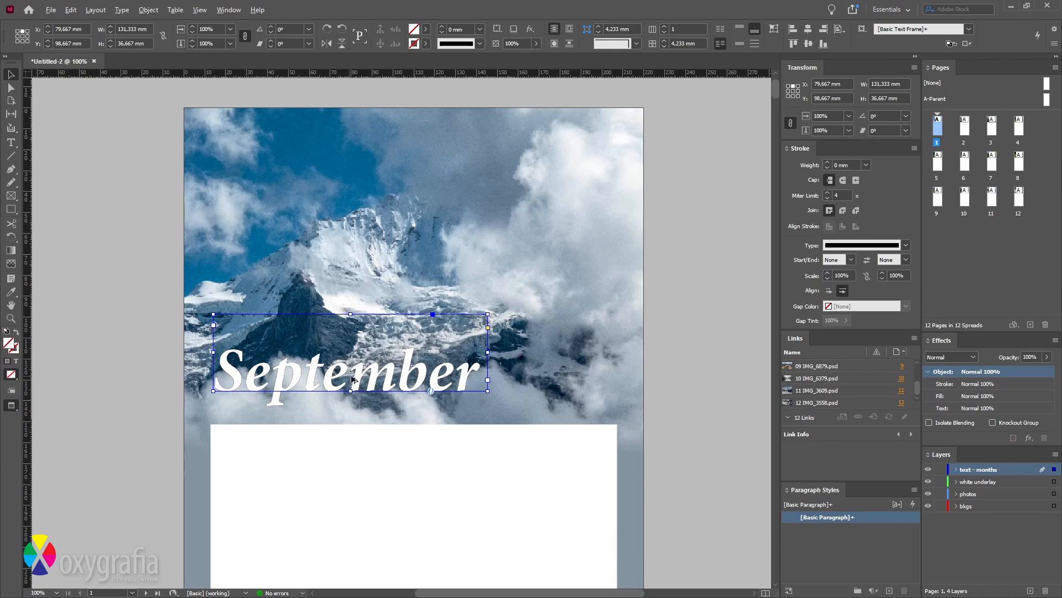
- Duplicate the "September" frame toward the page's right side and replace the copy's text with "2030"
left_click_drag(345, 376, 499, 382)
double_click(547, 372)
key("ctrl+a")
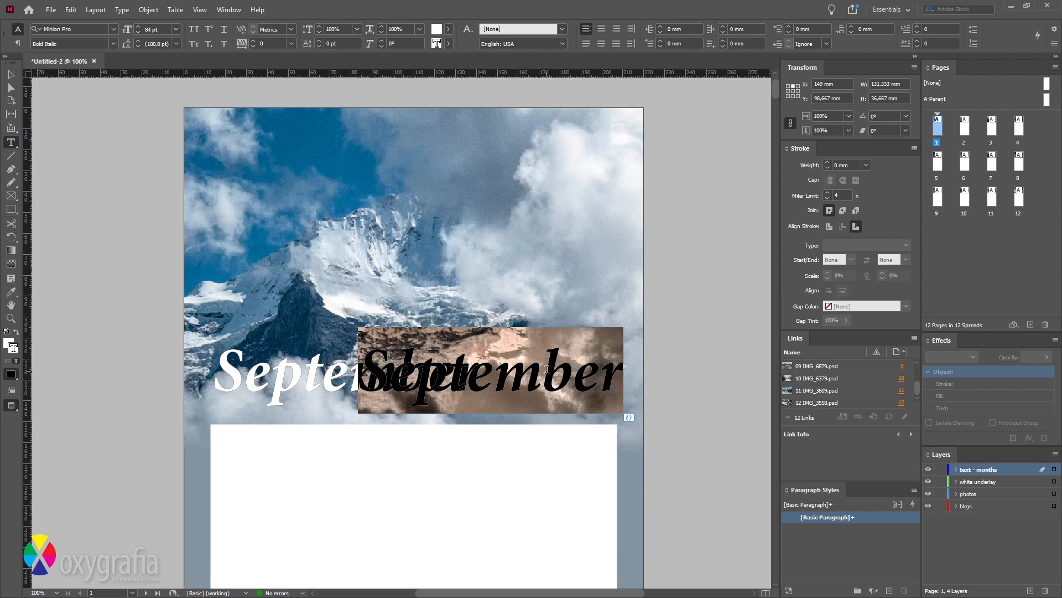
type("20")
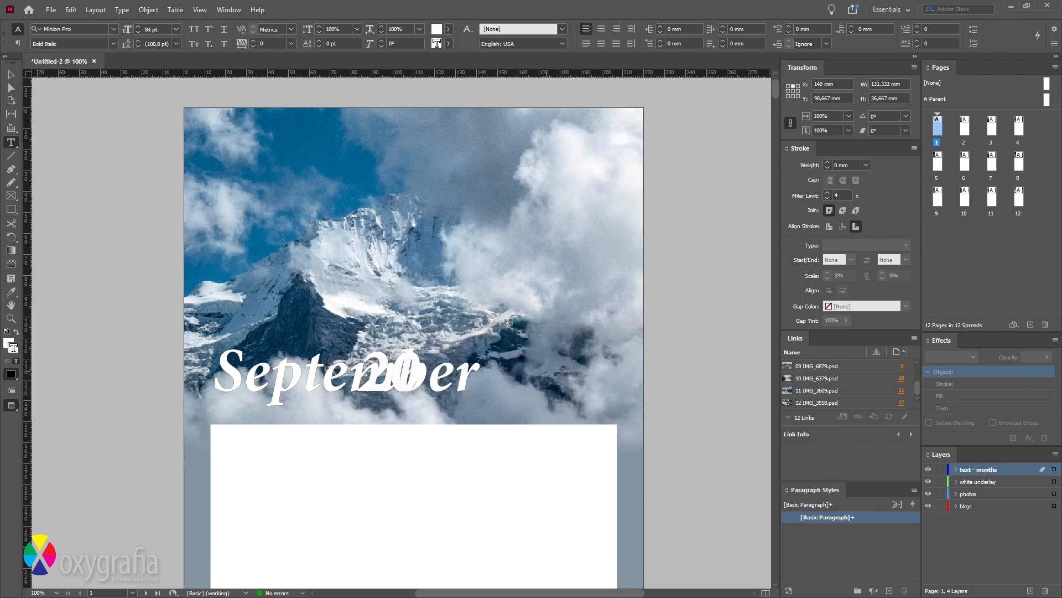
type("30")
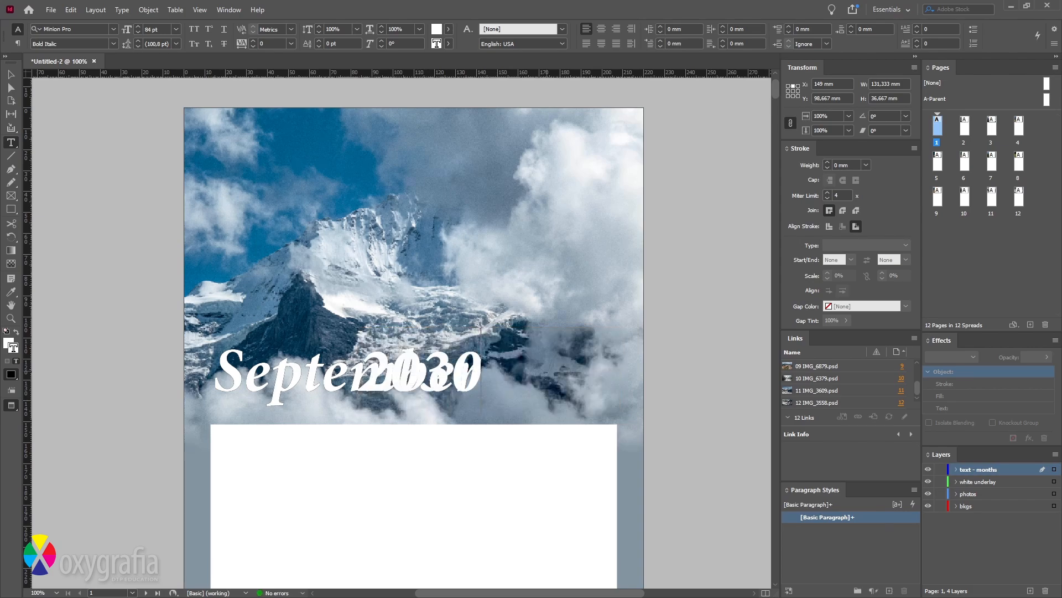
- Right-align the "2030" text and make its font size slightly larger
key("ctrl+a")
left_click(616, 29)
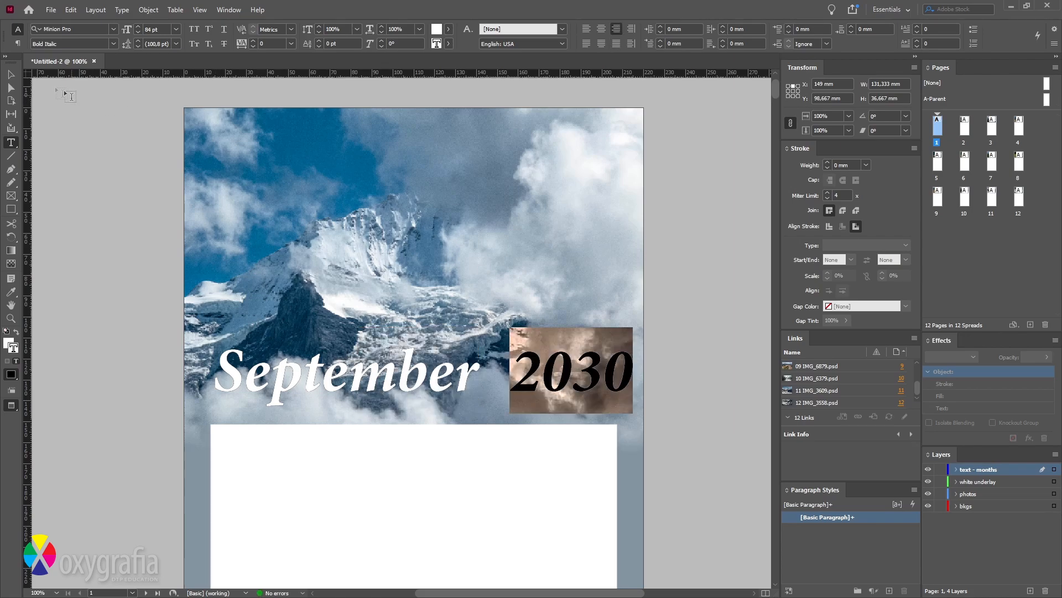
left_click(11, 75)
double_click(575, 372)
key("ctrl+a")
left_click(138, 27)
left_click(138, 27)
left_click(138, 27)
left_click(138, 26)
left_click(138, 27)
left_click(138, 26)
left_click(138, 26)
left_click(11, 74)
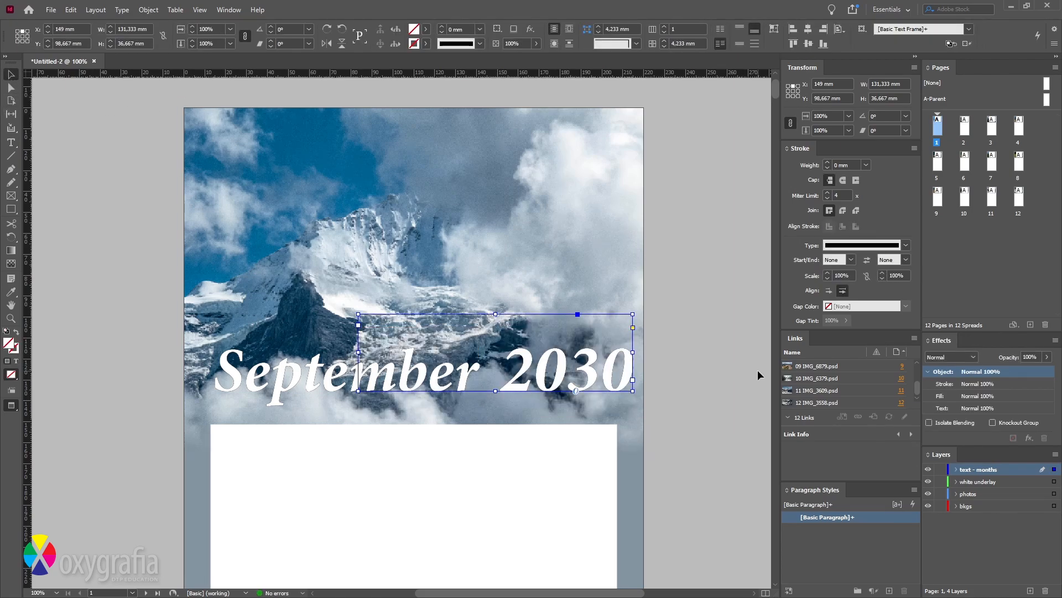
- Lower the opacity of the "2030" frame to about 53% and deselect it
left_click(1046, 357)
left_click_drag(1046, 370, 1021, 378)
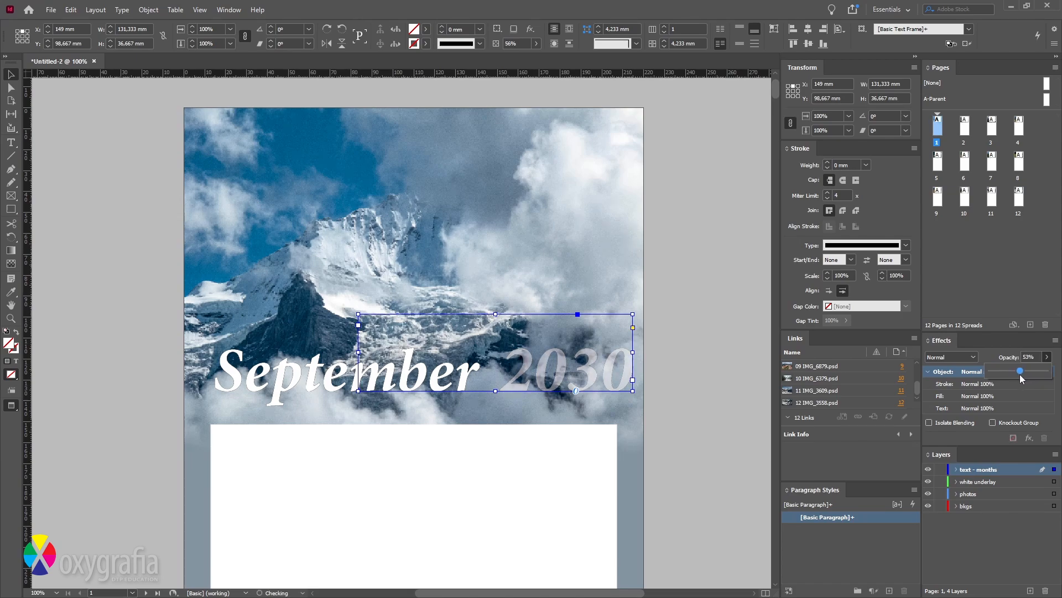
left_click(146, 332)
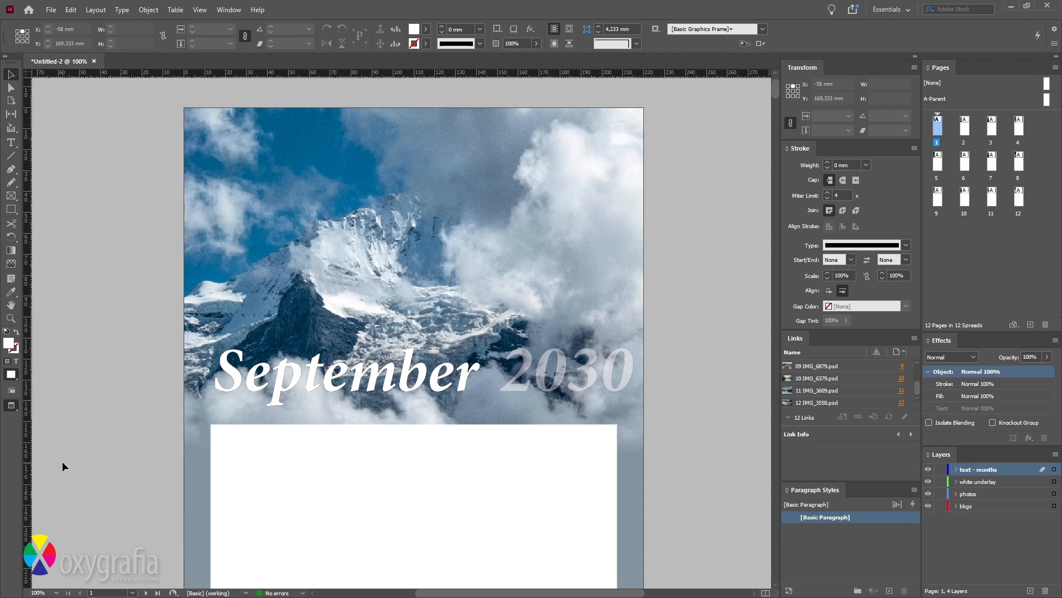
- Create a paragraph style named "Names of the months" from the "September" text frame and apply it to that frame
left_click(324, 387)
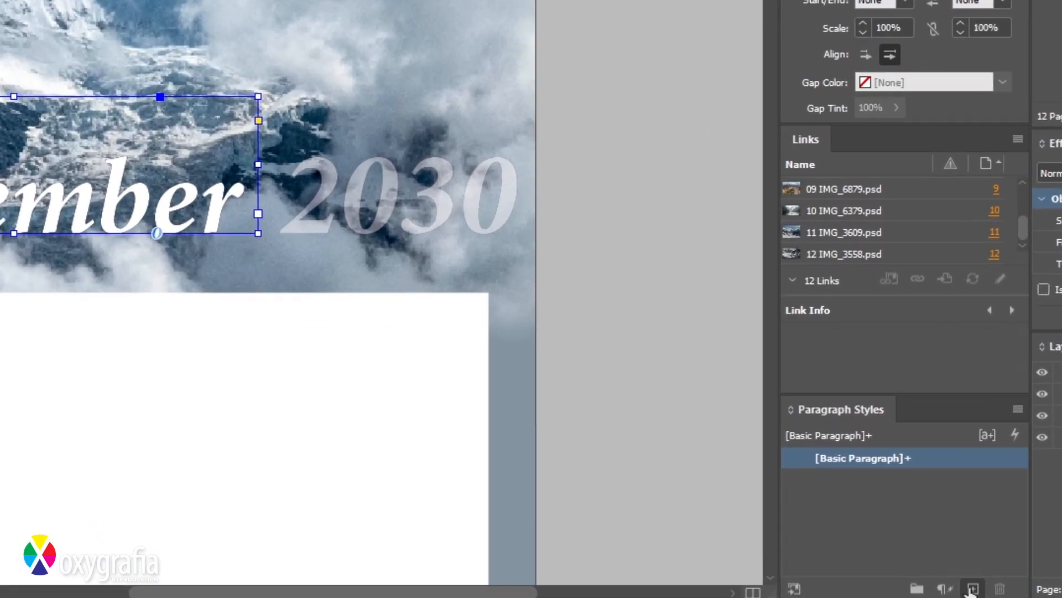
left_click(889, 591)
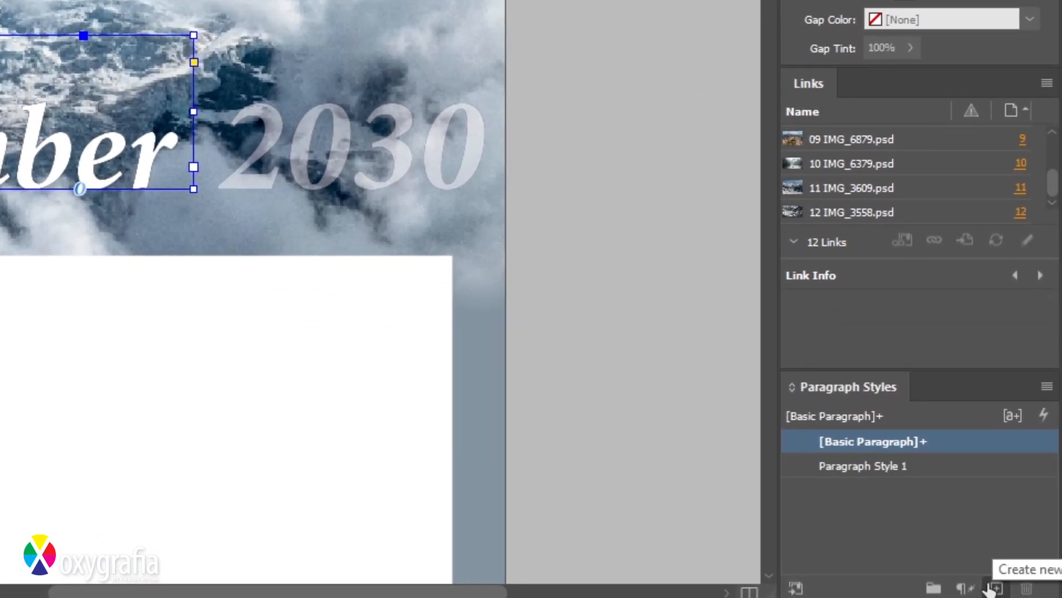
left_click(881, 468)
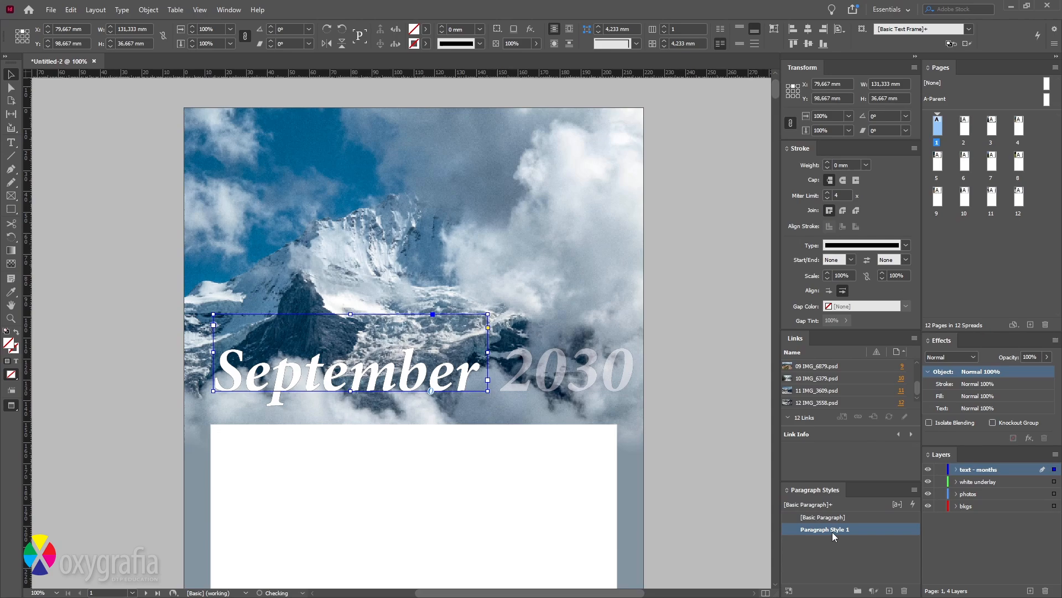
double_click(824, 529)
type("Names of the")
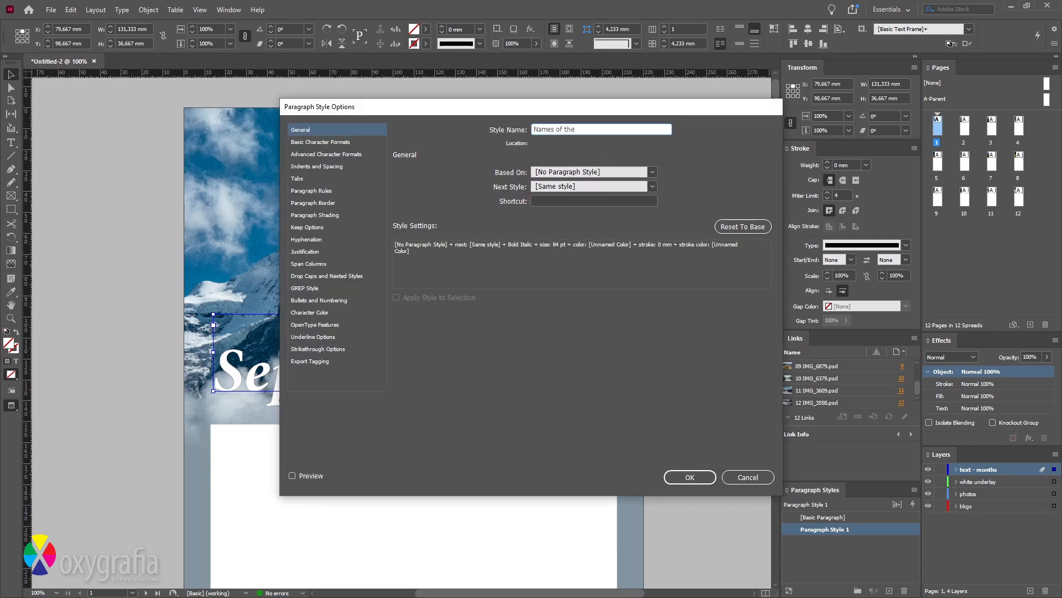
type(" months")
key("Return")
key("ctrl+shift+a")
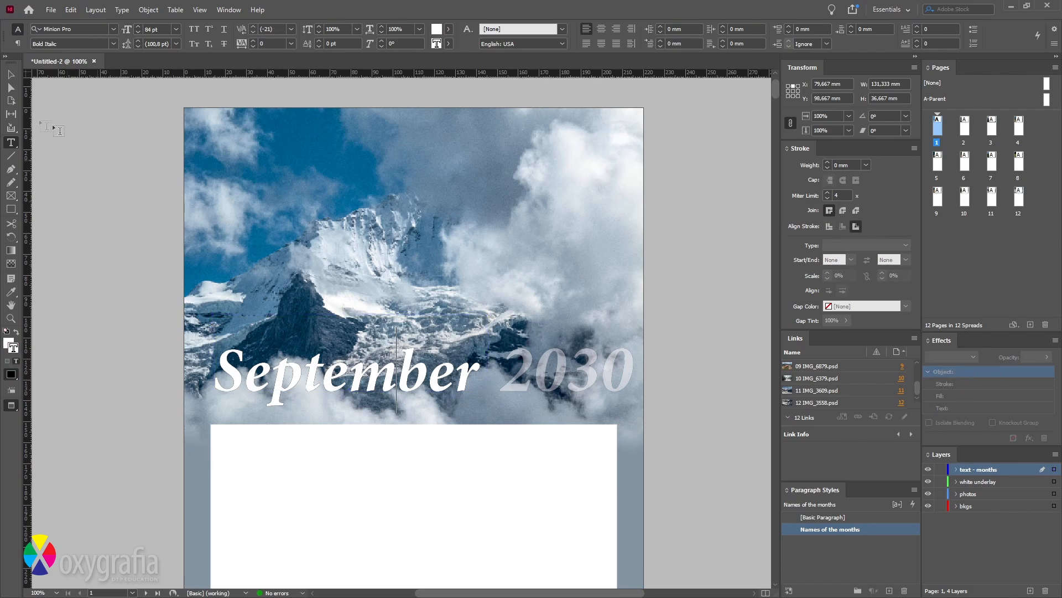
- Replace the "September" text on page 1 with "January" and copy its frame
left_click(188, 338)
double_click(322, 367)
double_click(321, 375)
type("January")
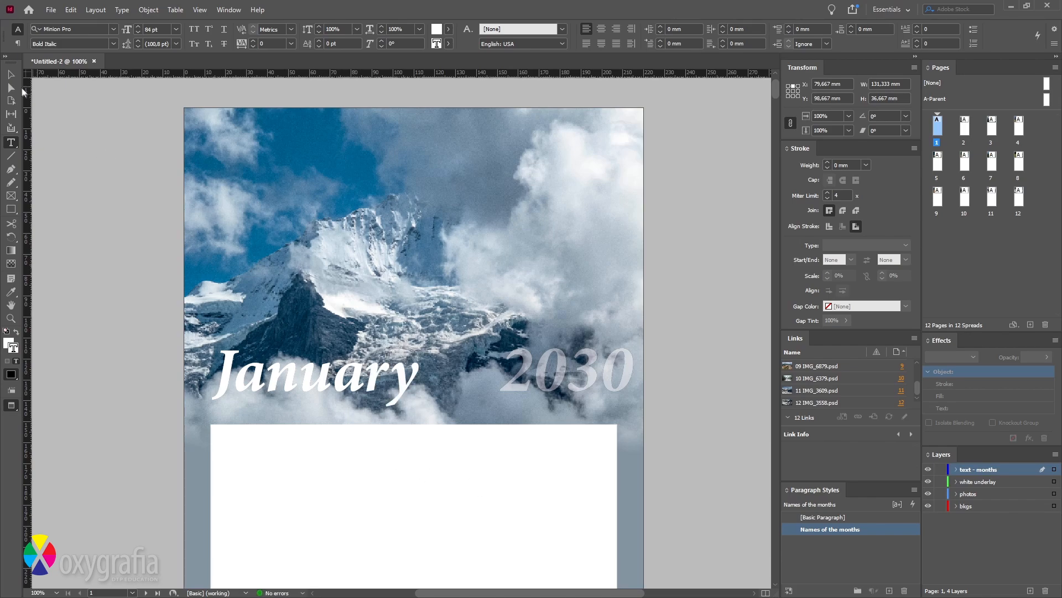
left_click(11, 74)
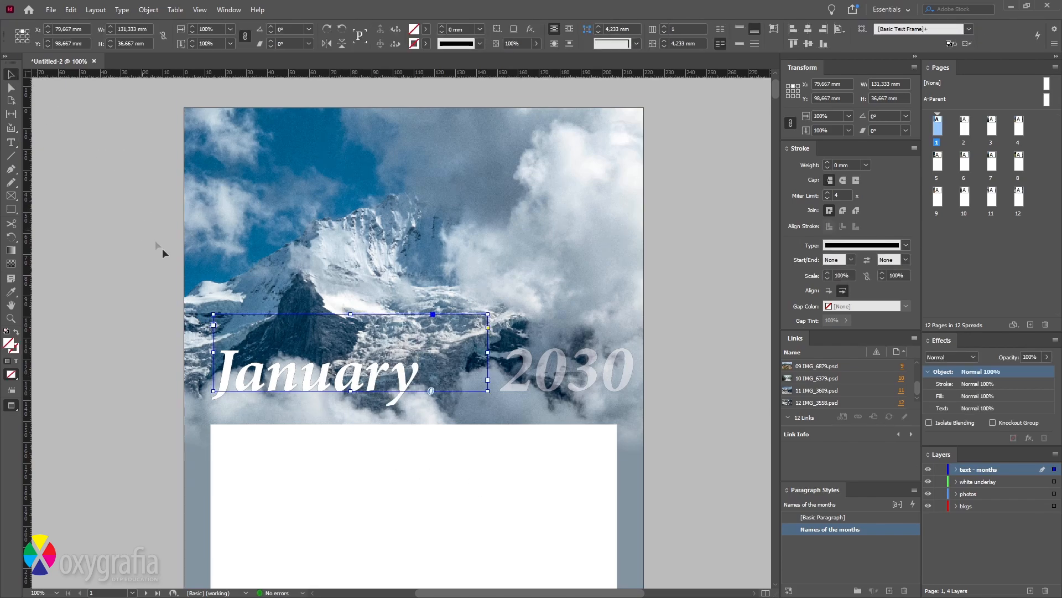
- Paste the month frame in place on page 2 and change its text to "February"
double_click(963, 132)
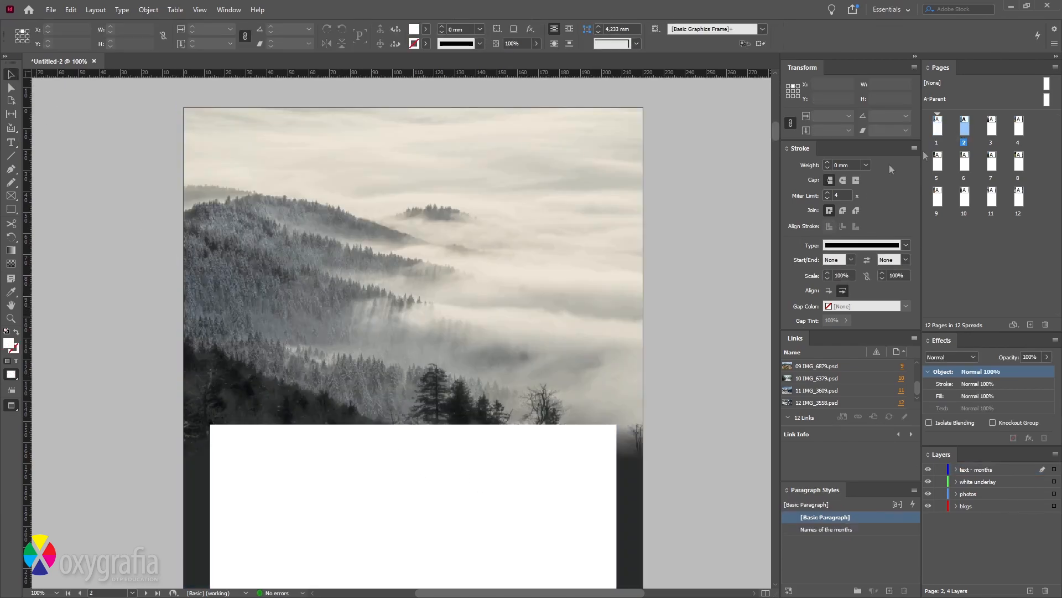
key("ctrl+alt+shift+v")
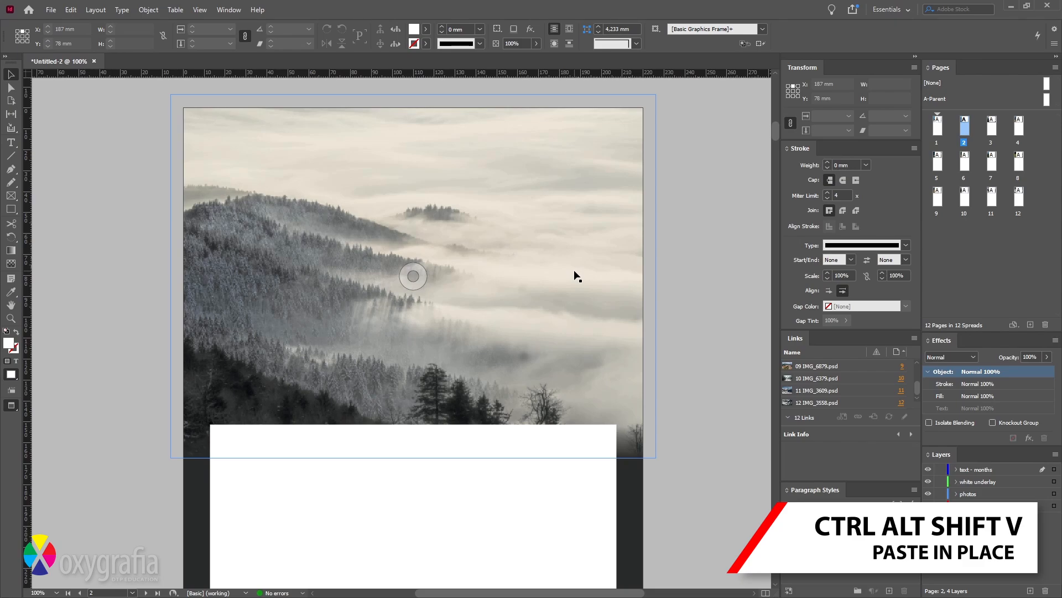
key("ctrl+alt+shift+v")
double_click(349, 378)
key("ctrl+a")
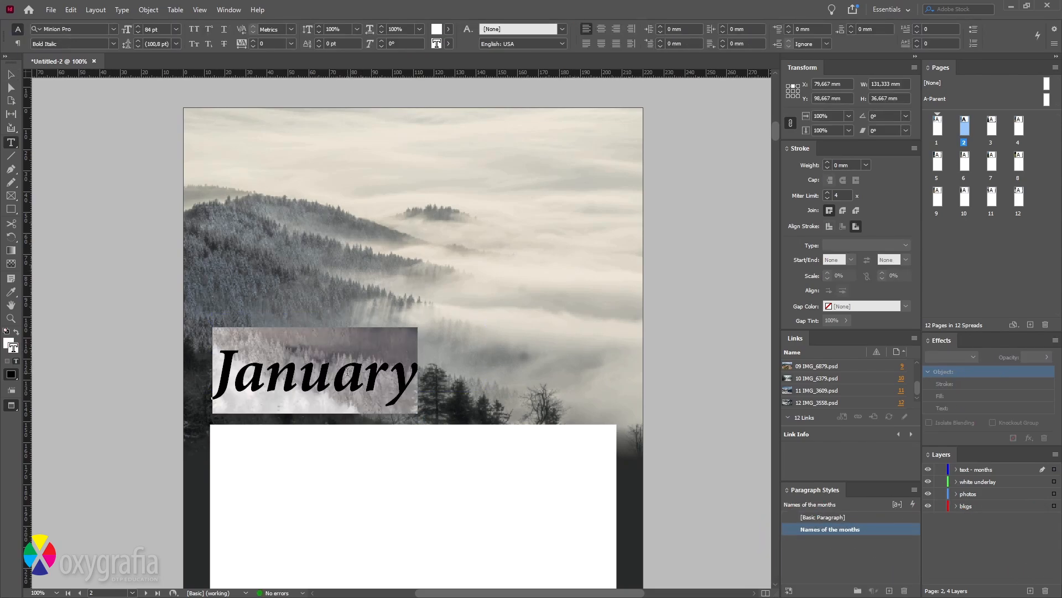
type("Febr")
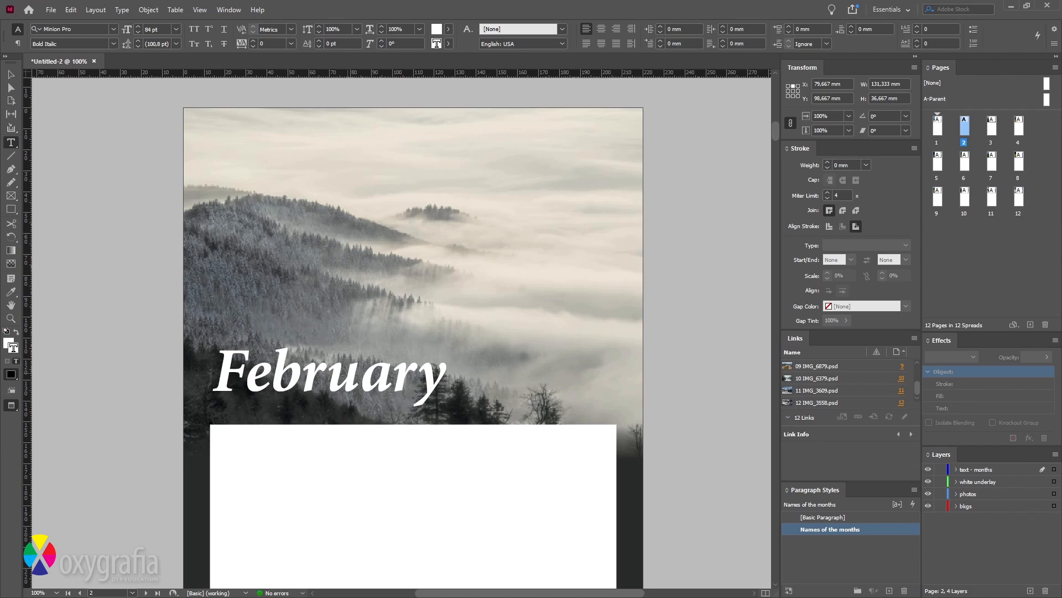
key("Escape")
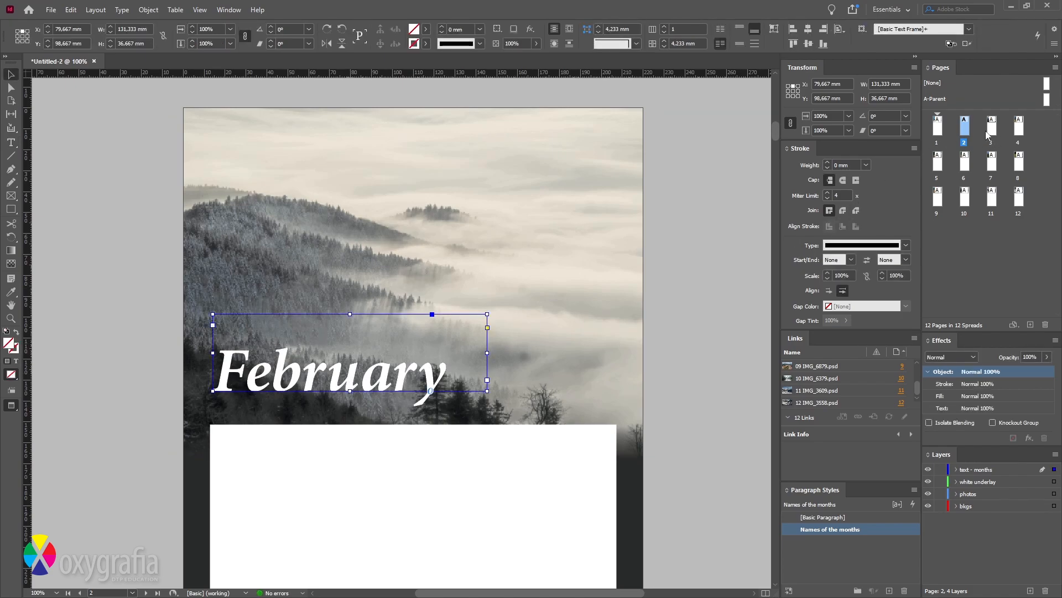
- Paste the month frame in place on page 3 and change its text to "March"
double_click(991, 130)
key("ctrl+alt+shift+v")
double_click(335, 386)
key("ctrl+a")
type("March")
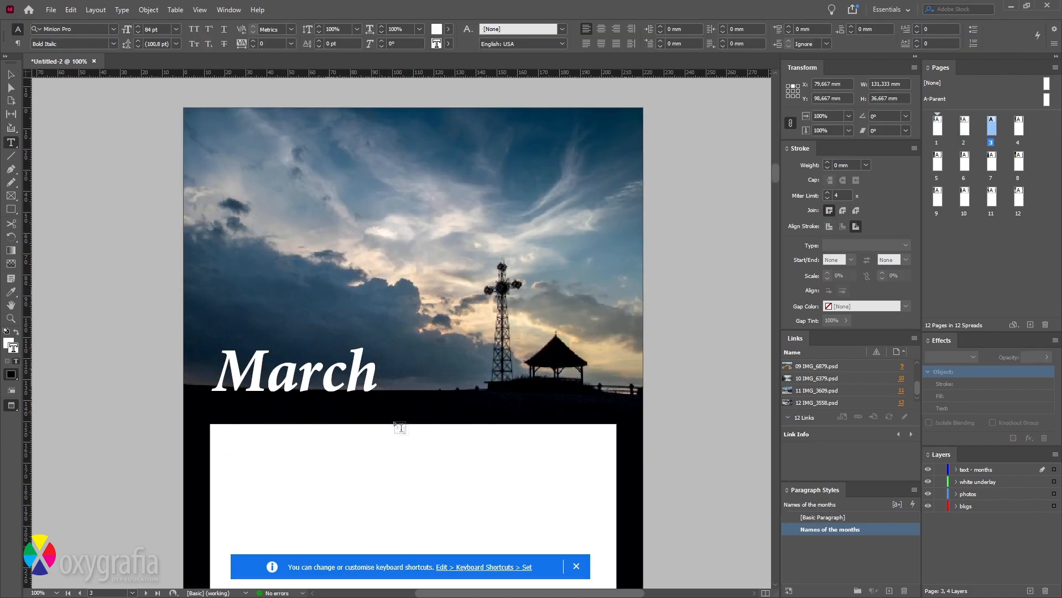
key("Escape")
- Paste the month frame in place on page 4 and change its text to "April"
double_click(1018, 128)
key("ctrl+alt+shift+v")
double_click(335, 383)
key("ctrl+a")
type("April")
key("Escape")
- Paste the month frame in place on pages 5 and 6, changing the text to "May" and "June" respectively
double_click(937, 162)
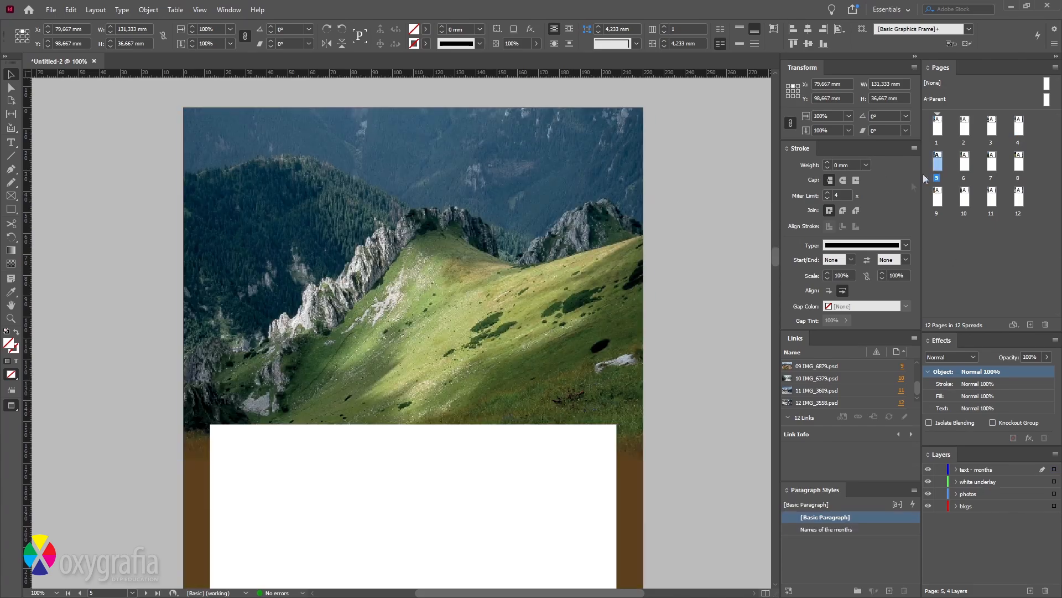
key("ctrl+alt+shift+v")
double_click(335, 383)
type("May")
key("Escape")
double_click(965, 161)
key("ctrl+alt+shift+v")
double_click(336, 382)
type("June")
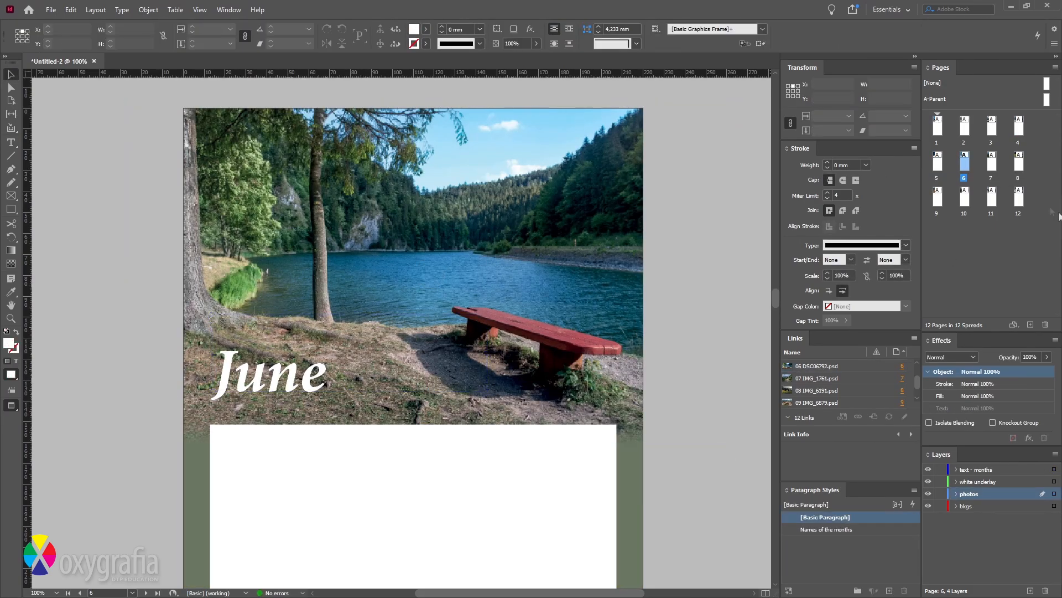
- Paste the month frame in place on pages 7 and 8, changing the text to "July" and "August" respectively
double_click(992, 162)
key("ctrl+alt+shift+v")
double_click(354, 381)
type("July")
double_click(1019, 162)
key("ctrl+alt+shift+v")
double_click(363, 378)
type("August")
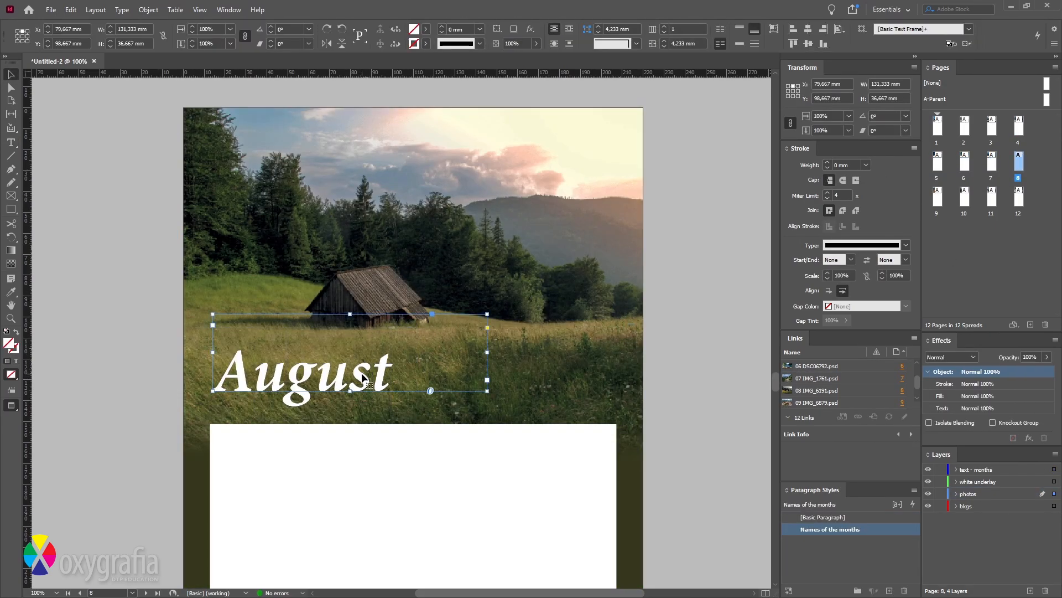
- Paste the month frame in place on pages 9 and 10, changing the text to "September" and "October" respectively
double_click(937, 197)
key("ctrl+alt+shift+v")
double_click(361, 383)
type("Septemb")
double_click(965, 197)
key("ctrl+alt+shift+v")
double_click(361, 383)
type("Octobre")
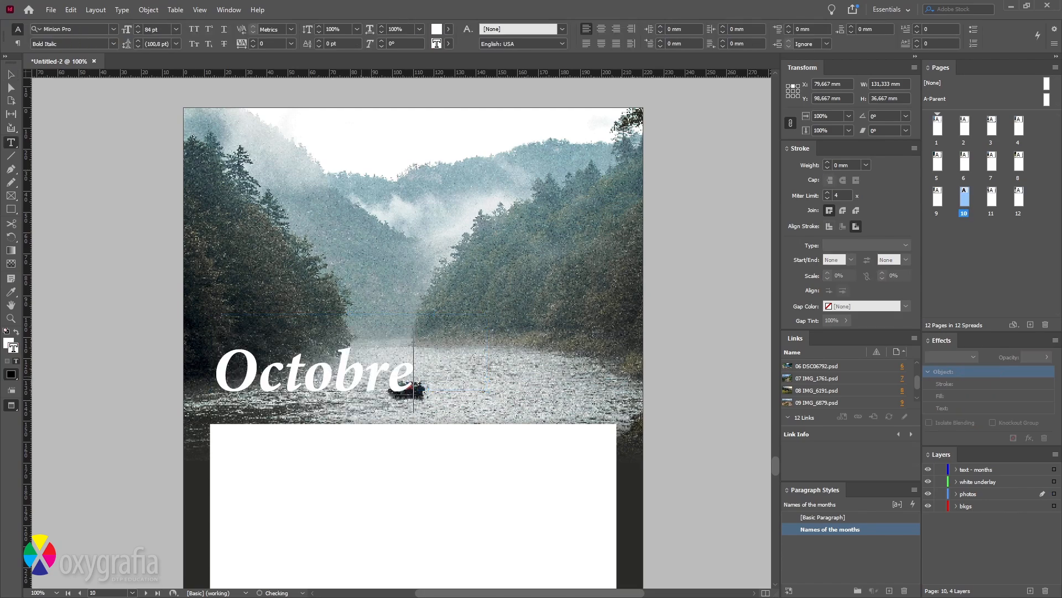
key("BackSpace")
key("BackSpace")
type("er")
- Paste the month frame in place on pages 11 and 12, changing the text to "November" and "December" respectively
double_click(992, 196)
key("ctrl+alt+shift+v")
double_click(354, 379)
type("November")
right_click(1019, 198)
double_click(338, 377)
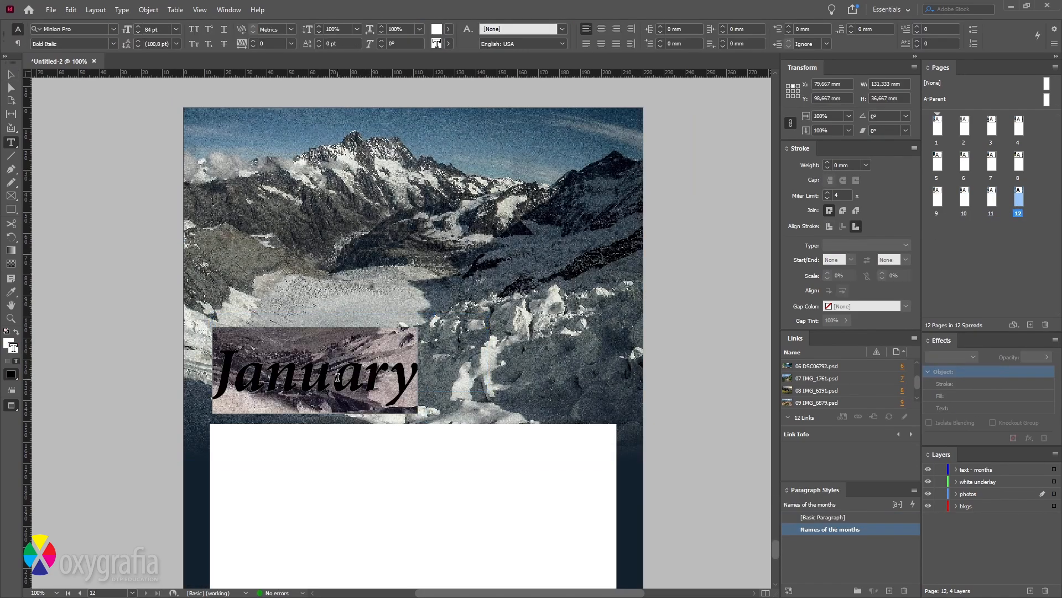
type("December")
key("Escape")
left_click(87, 330)
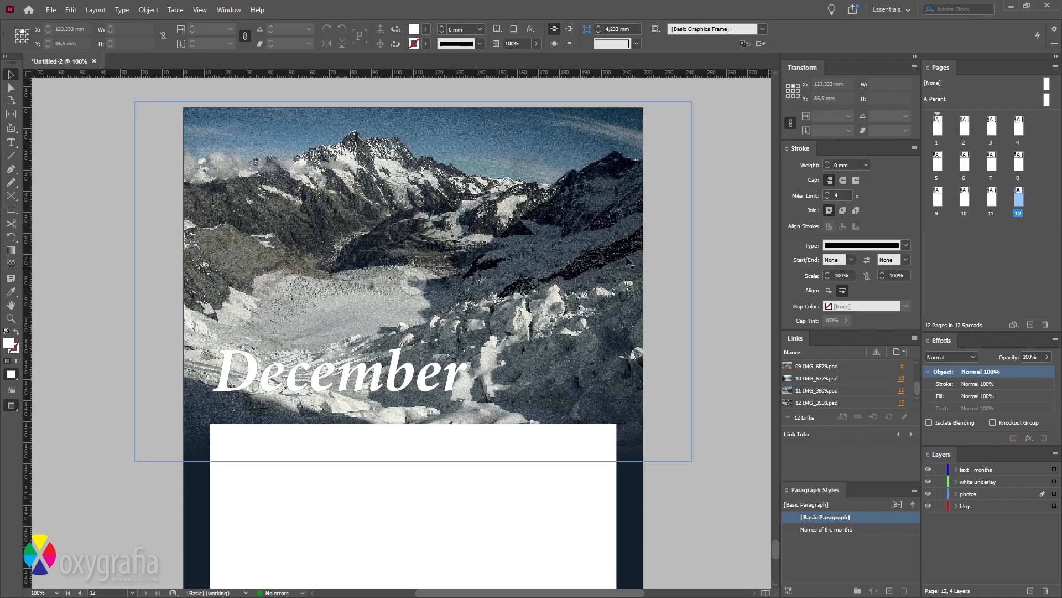
- Cut the "2030" frame from page 1, paste it in place on A-Parent and check the calendar pages
double_click(944, 134)
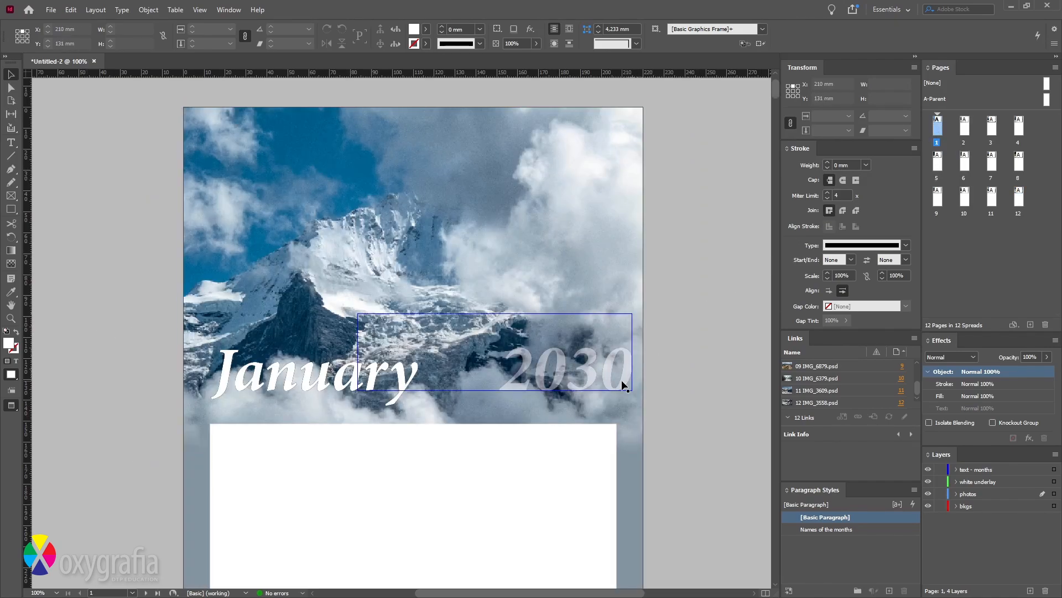
left_click(621, 380)
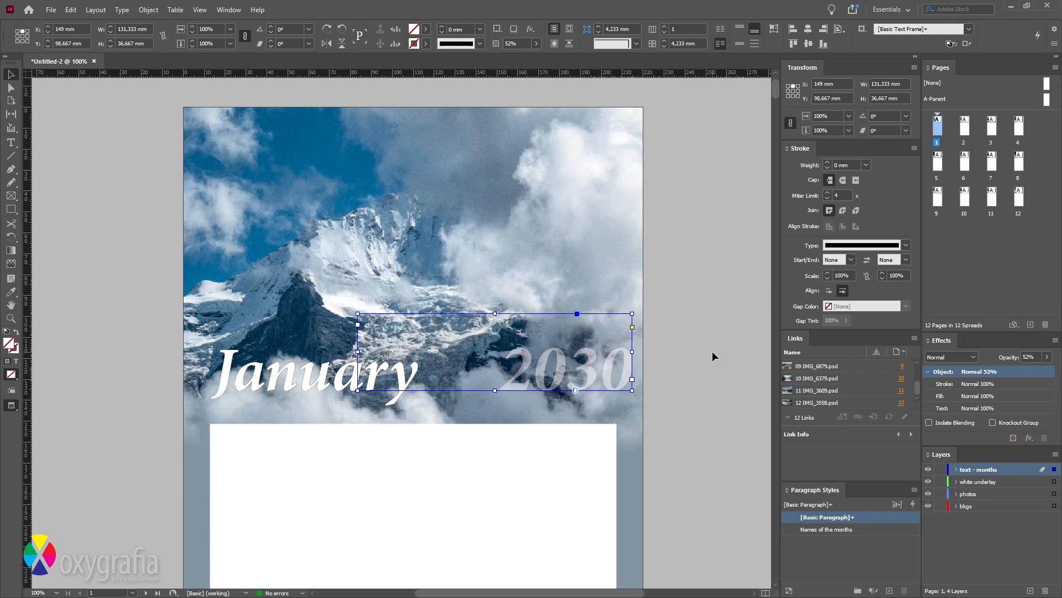
key("Delete")
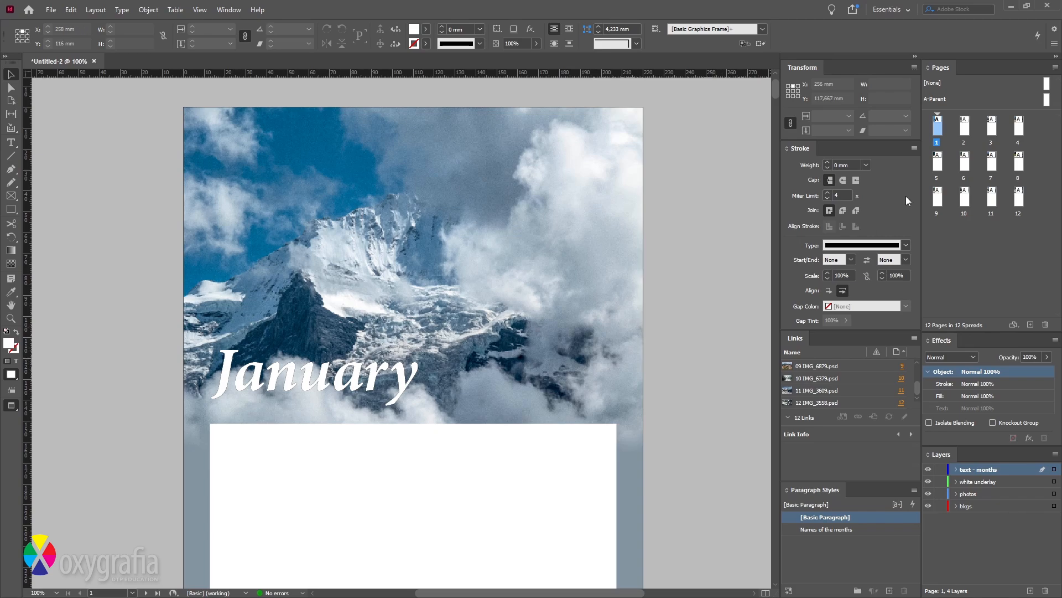
double_click(1046, 101)
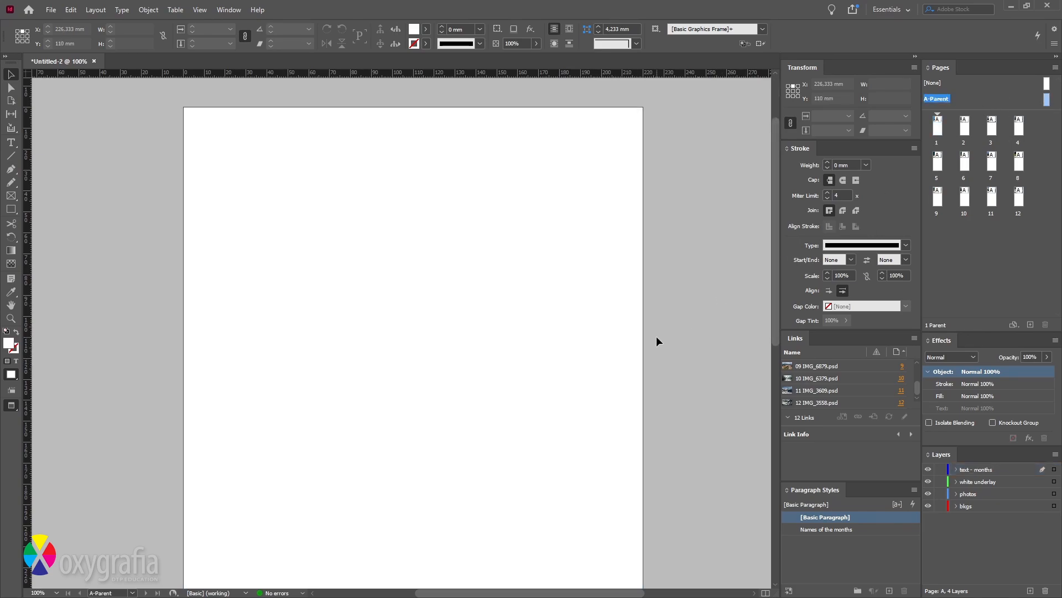
key("ctrl+alt+shift+v")
left_click(656, 441)
double_click(939, 135)
scroll(682, 301, "down", 5)
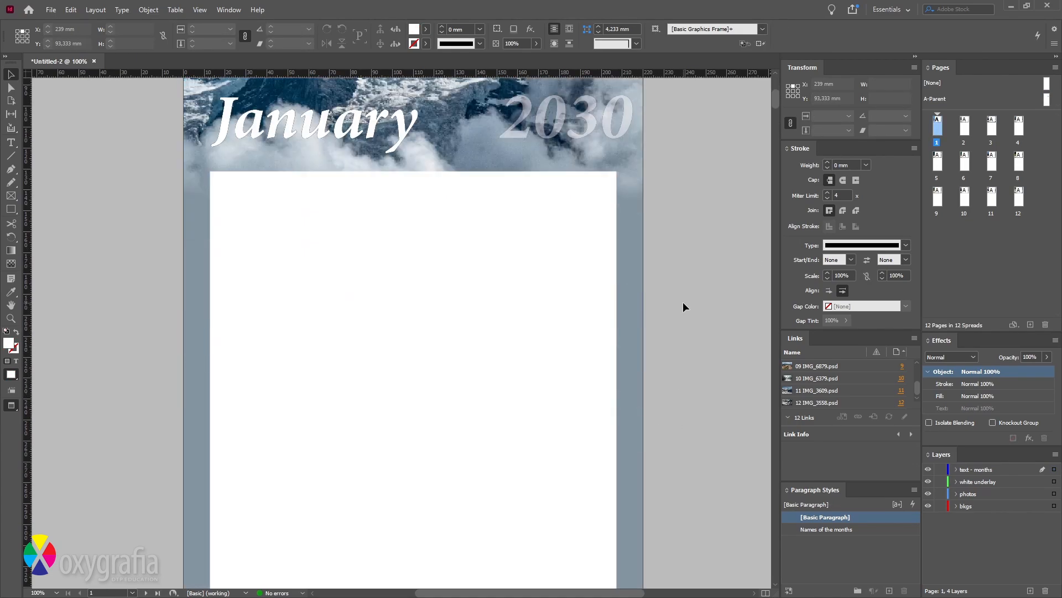
scroll(683, 301, "down", 15)
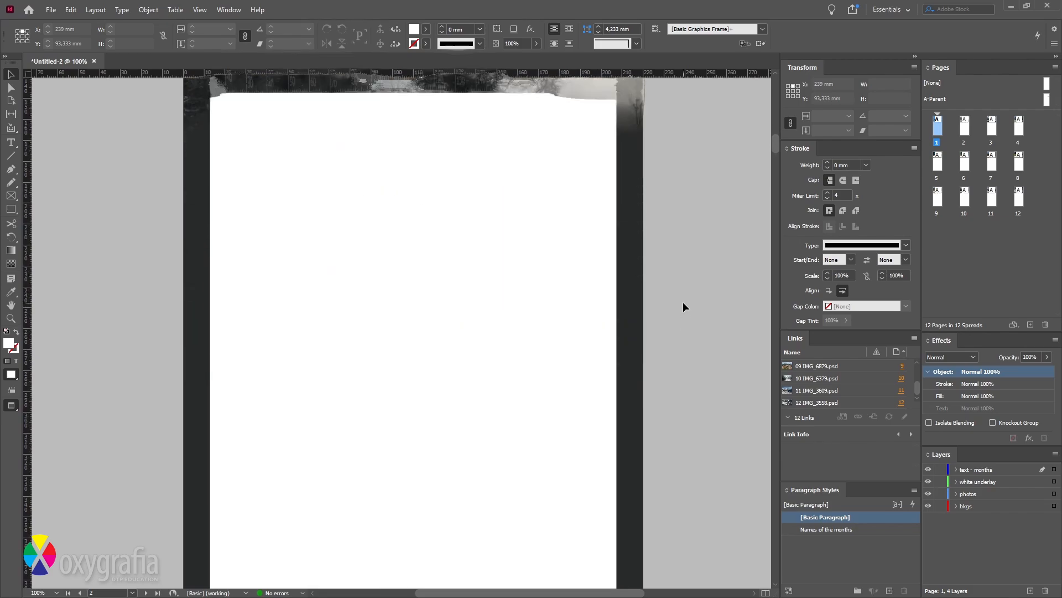
scroll(683, 301, "down", 8)
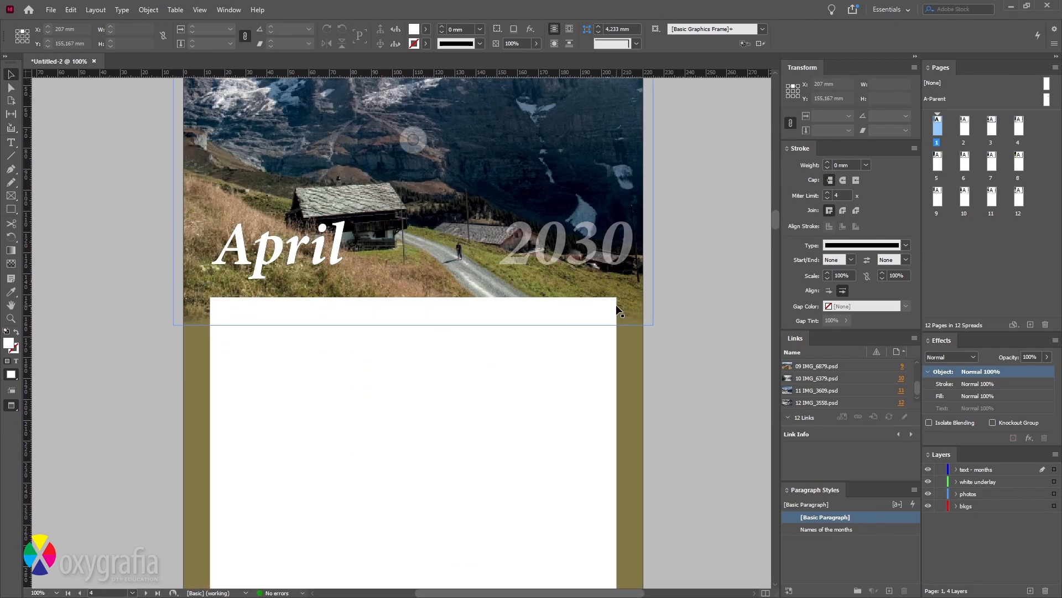
- Move the "2030" frame on A-Parent so its right edge meets the right margin, and check the document pages in preview
double_click(1046, 99)
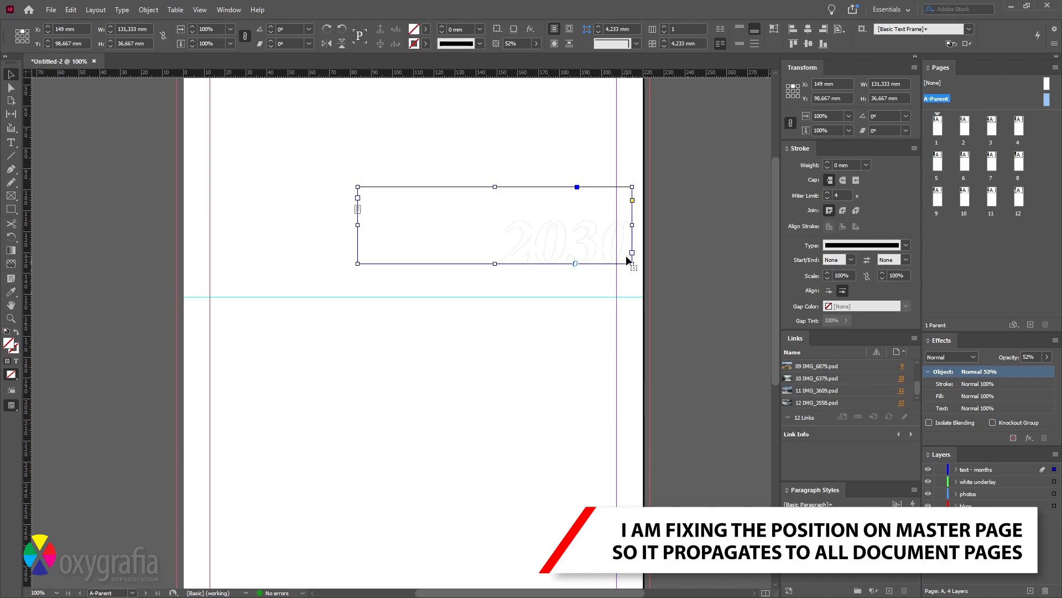
left_click_drag(626, 255, 622, 254)
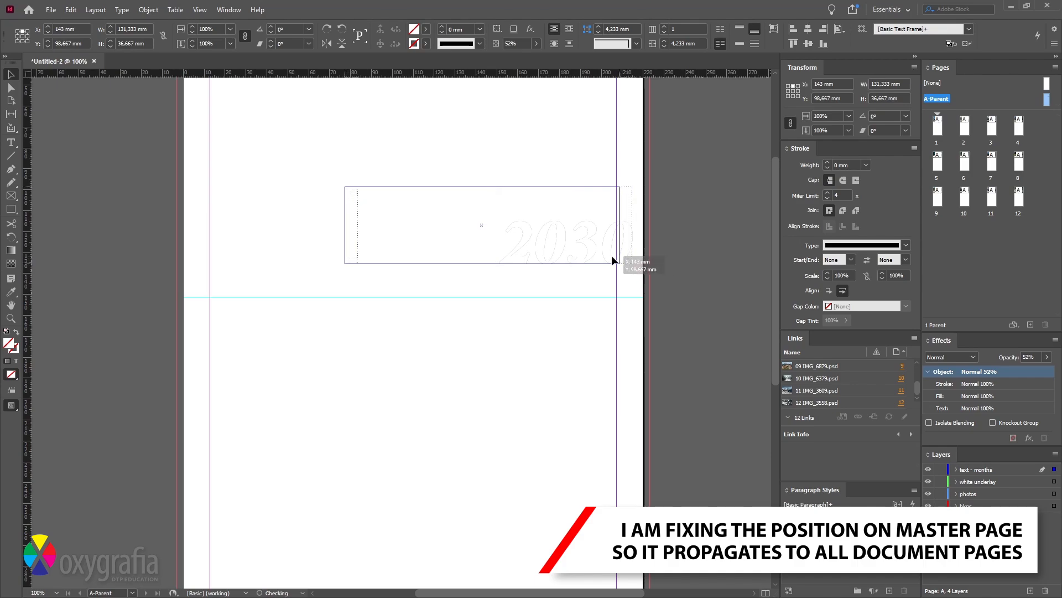
left_click(697, 258)
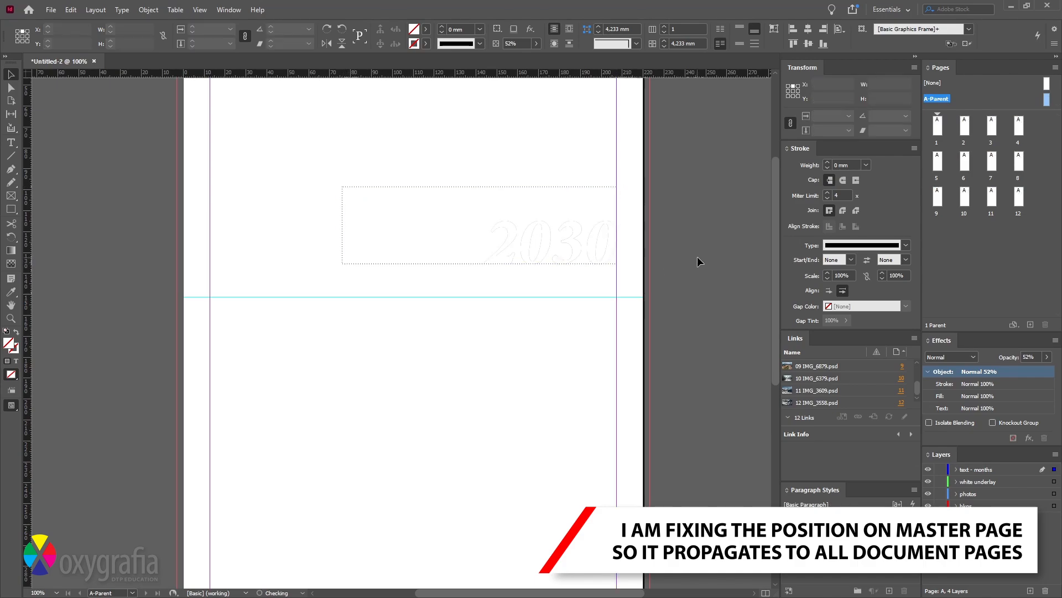
double_click(937, 132)
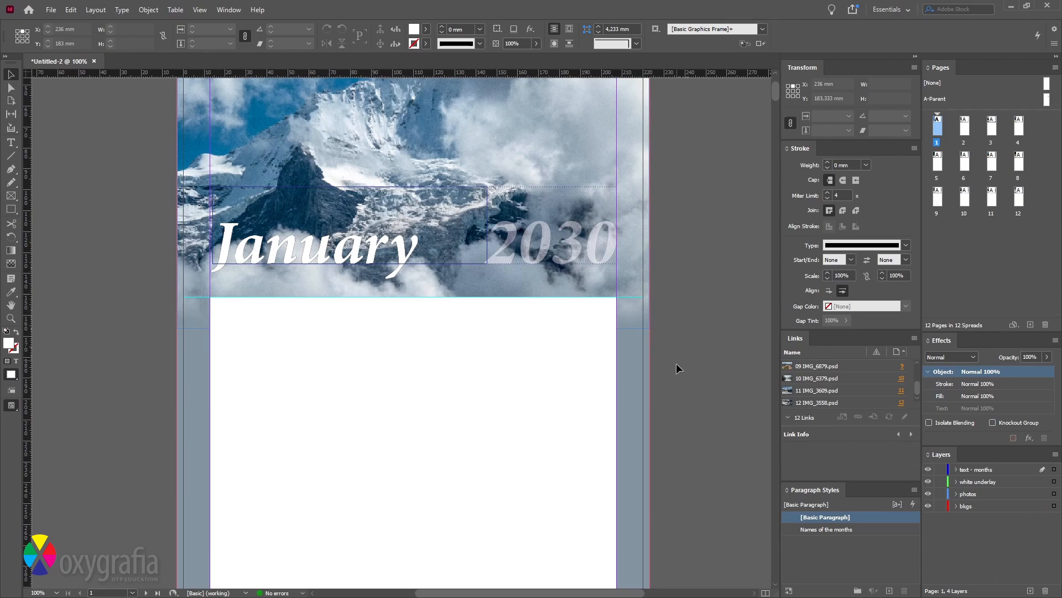
scroll(677, 363, "down", 16)
key("w")
scroll(676, 363, "down", 8)
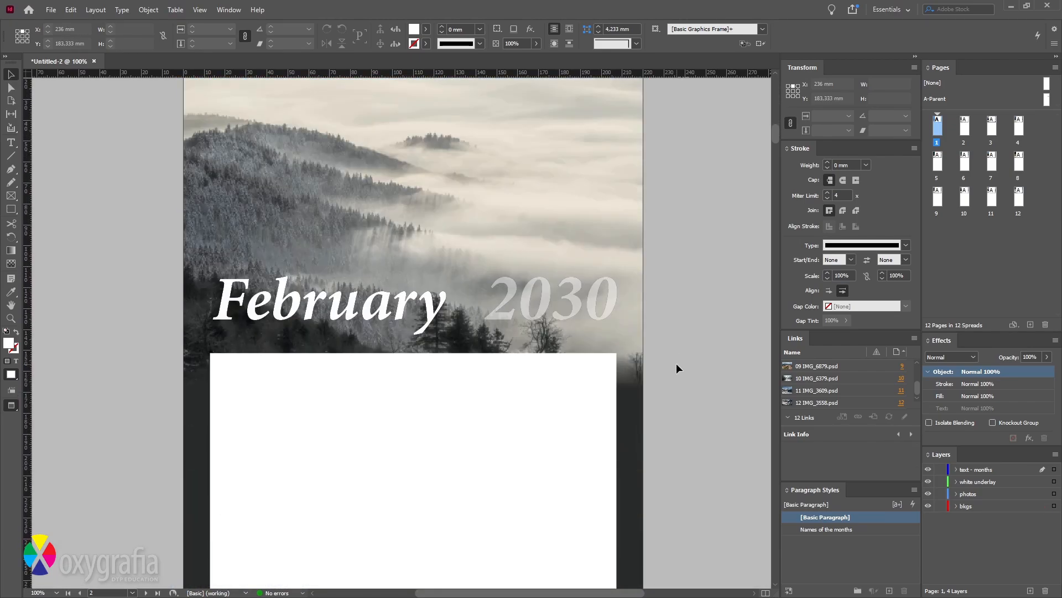
scroll(677, 363, "down", 6)
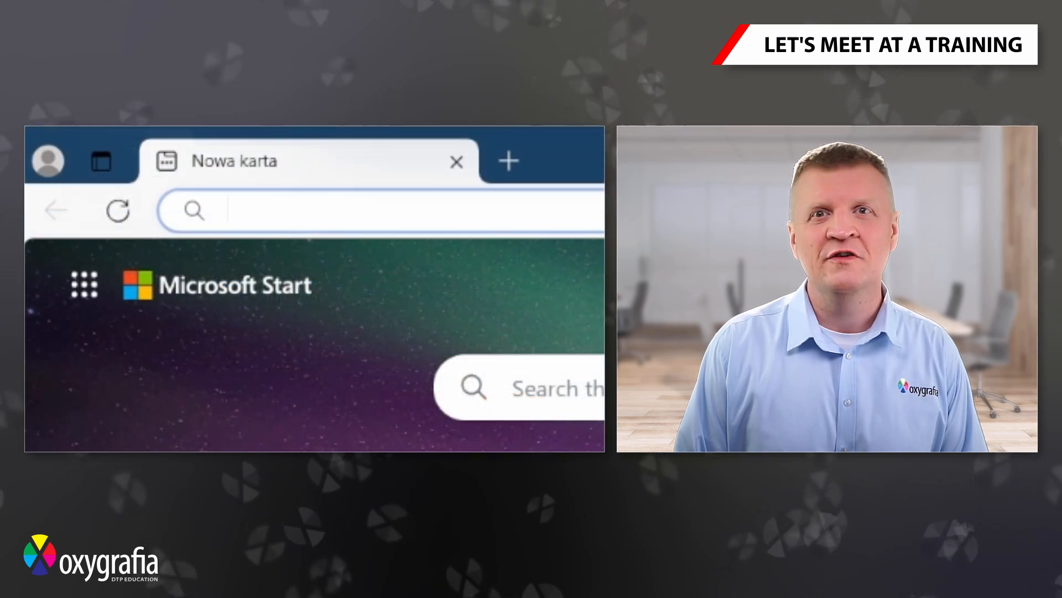
- Switch to the browser, open oxygrafia.com, and examine how online training is scheduled and which training topics are offered
type("ox")
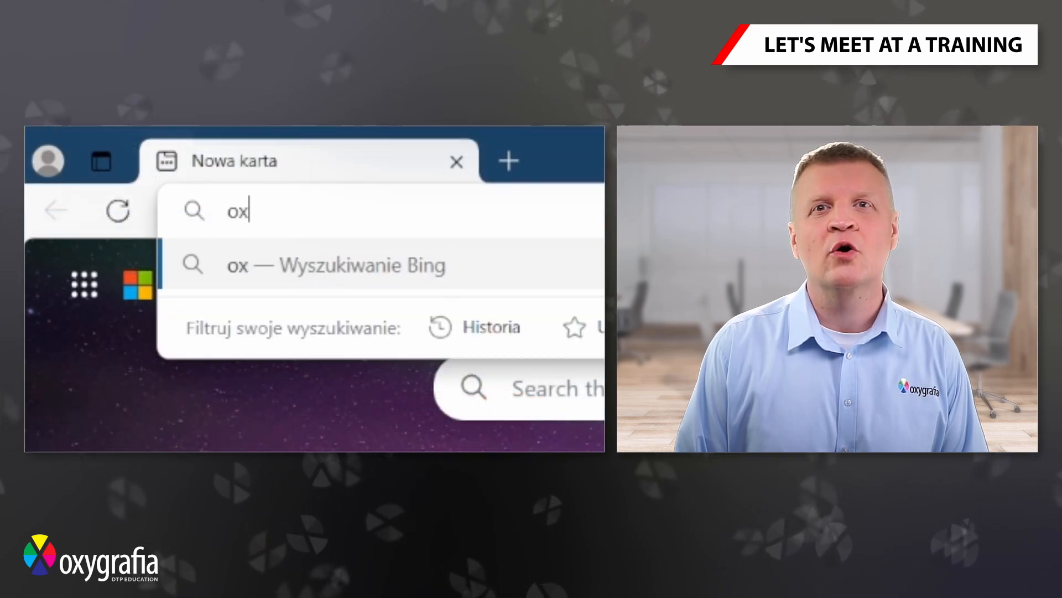
type("ygrafia.com")
key("Return")
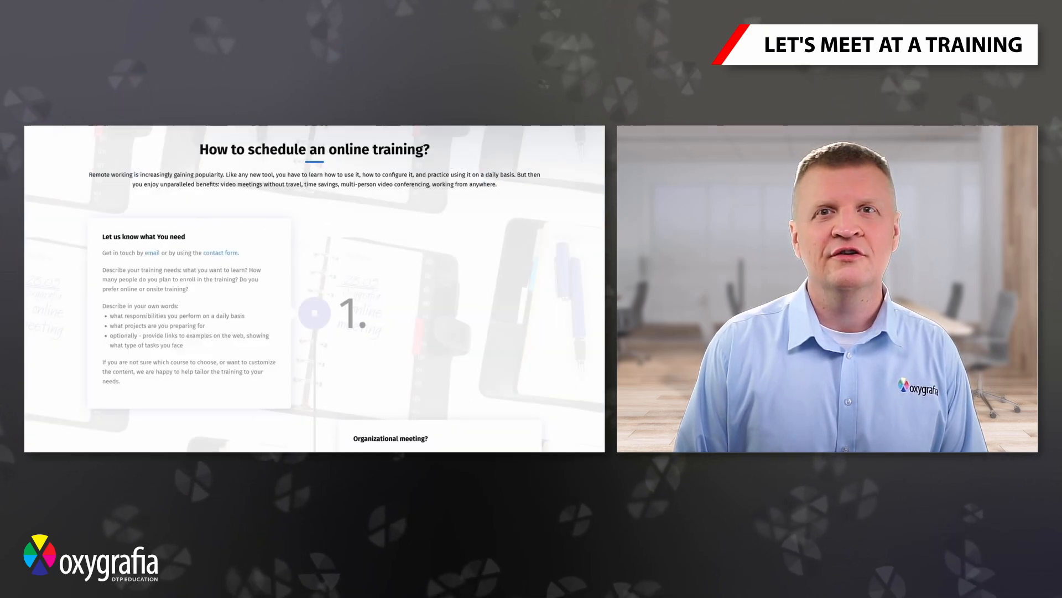
scroll(314, 289, "down", 5)
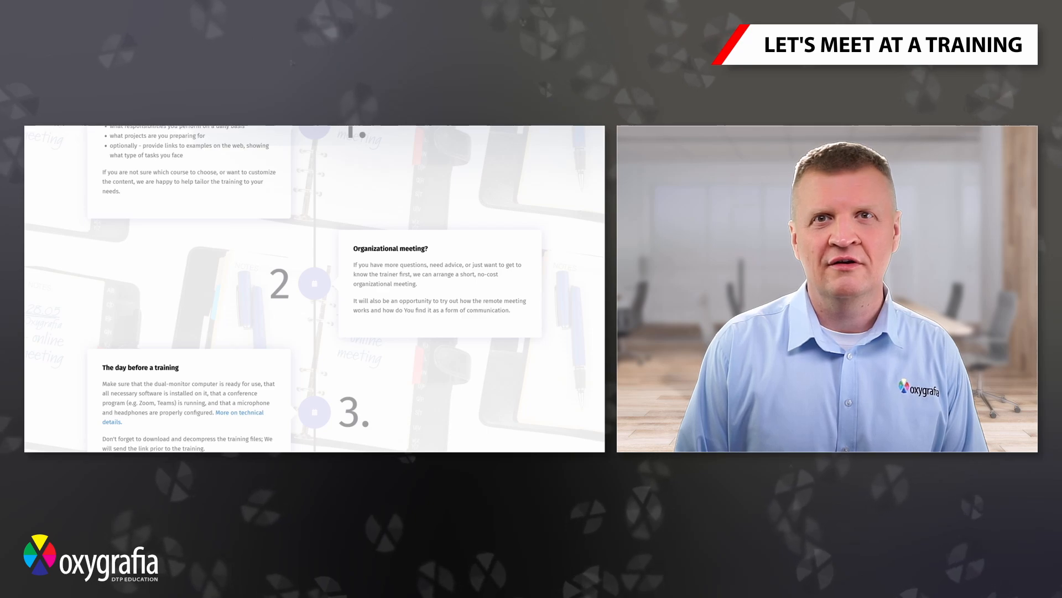
scroll(314, 289, "down", 4)
scroll(314, 289, "down", 5)
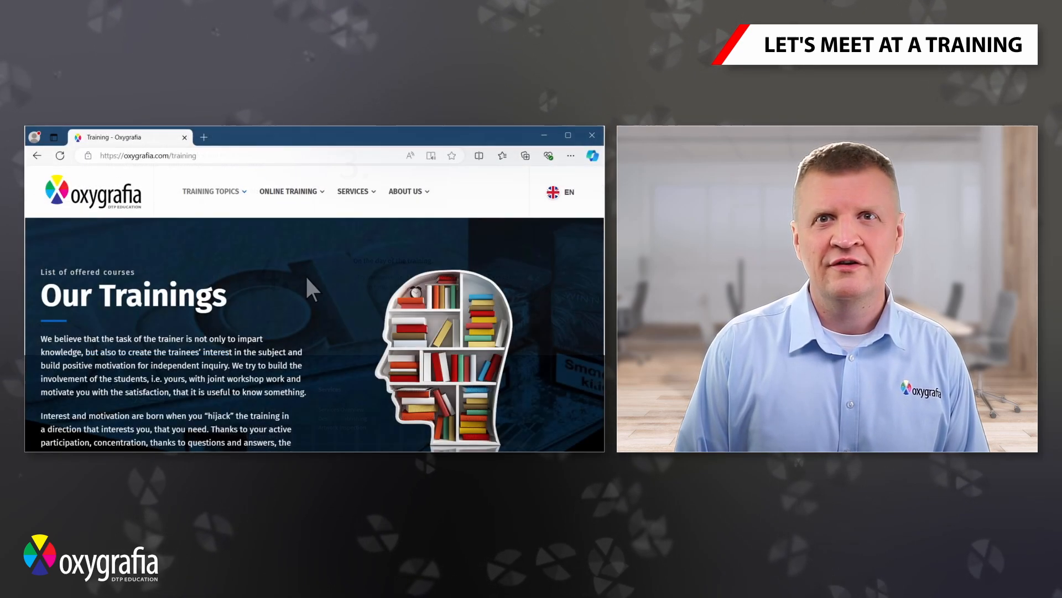
mouse_move(218, 192)
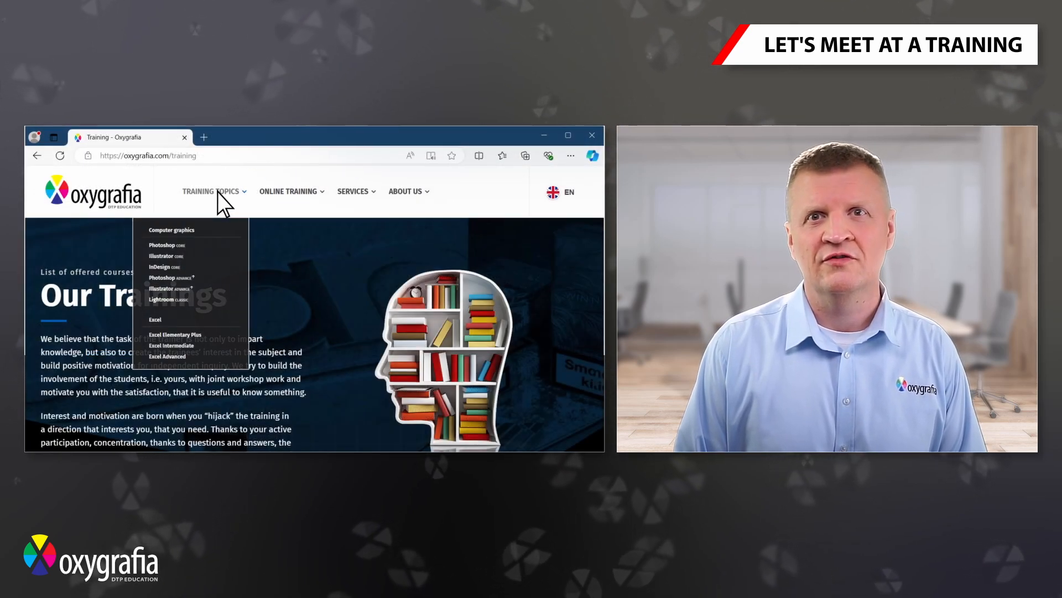